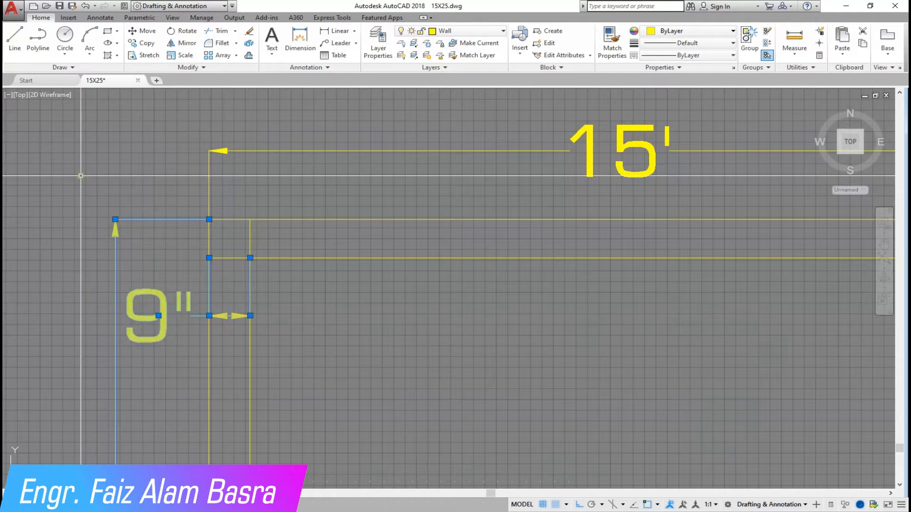
Erase the selected dimensions around the floor plan's outer walls, including the 9" wall-thickness dimension
{"action": "left_click", "coordinate": [249, 31]}
{"action": "scroll", "coordinate": [294, 284], "scroll_direction": "down", "scroll_amount": 5}
{"action": "scroll", "coordinate": [258, 283], "scroll_direction": "up", "scroll_amount": 5}
{"action": "scroll", "coordinate": [258, 283], "scroll_direction": "down", "scroll_amount": 4}
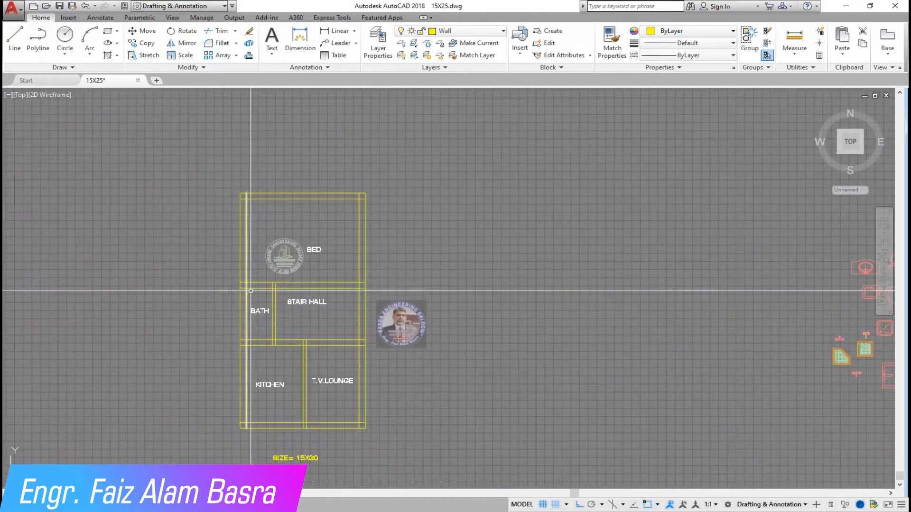
{"action": "scroll", "coordinate": [317, 284], "scroll_direction": "up", "scroll_amount": 2}
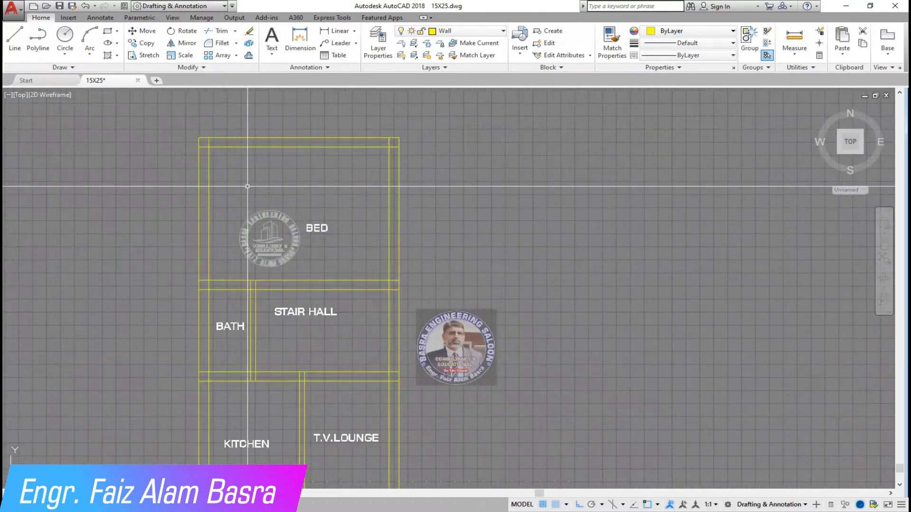
Change the TEXT layer's colour to yellow
{"action": "left_click", "coordinate": [378, 43]}
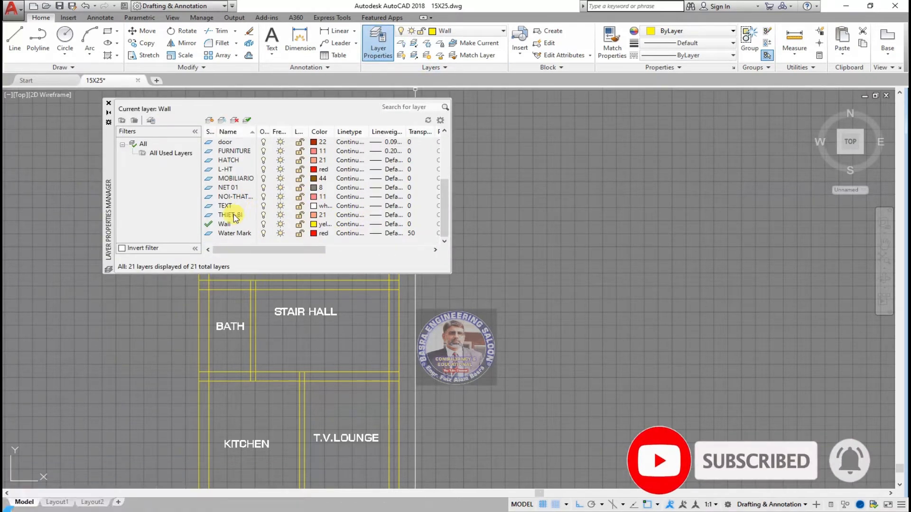
{"action": "left_click", "coordinate": [321, 206]}
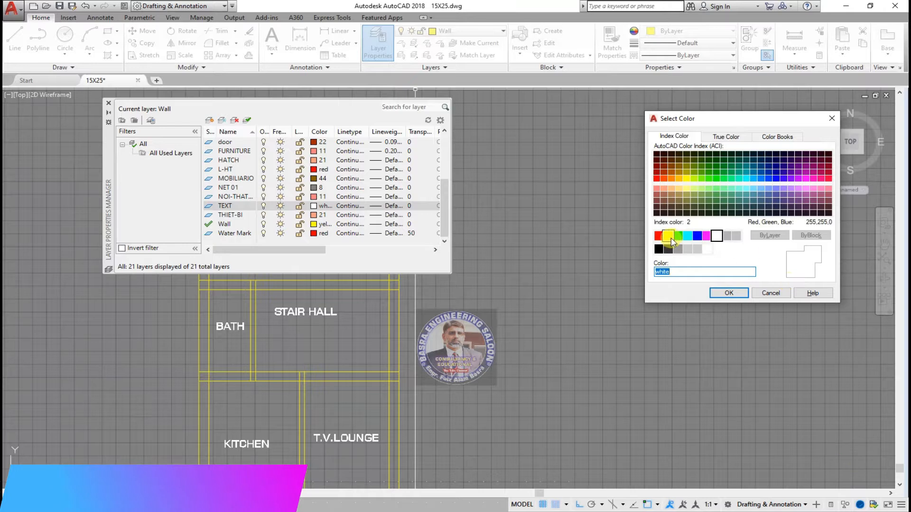
{"action": "left_click", "coordinate": [712, 290]}
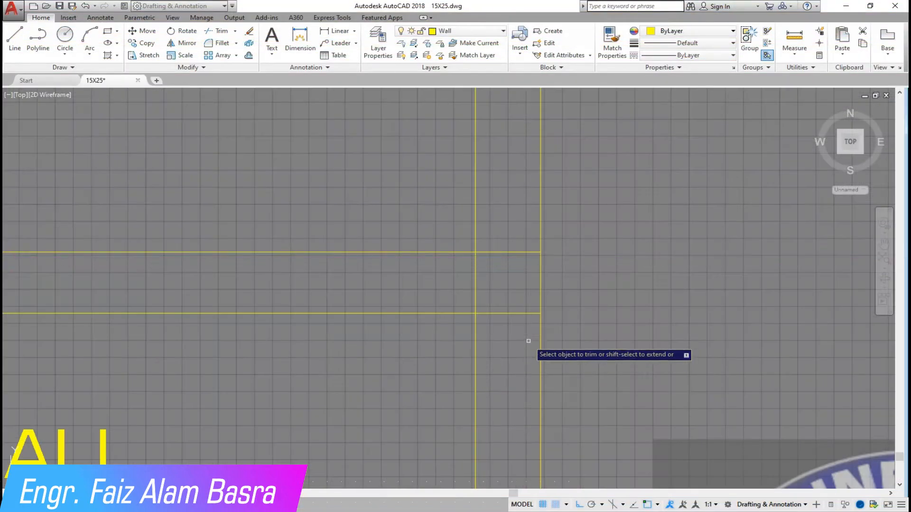
Trim the overlapping lines where the bedroom's lower wall meets the left outer wall and the bath partition
{"action": "scroll", "coordinate": [514, 205], "scroll_direction": "down", "scroll_amount": 4}
{"action": "middle_click_drag", "start_coordinate": [48, 251], "coordinate": [333, 217]}
{"action": "scroll", "coordinate": [337, 215], "scroll_direction": "up", "scroll_amount": 2}
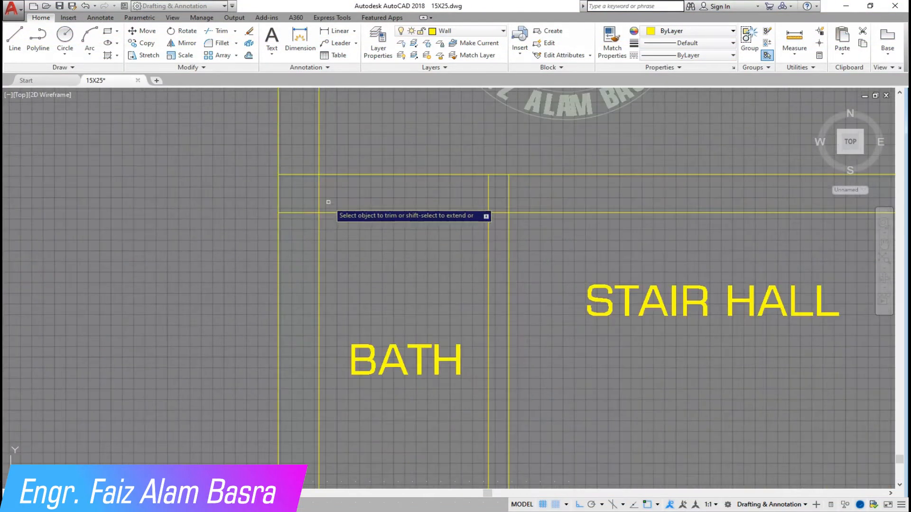
{"action": "left_click", "coordinate": [308, 229]}
{"action": "left_click", "coordinate": [298, 165]}
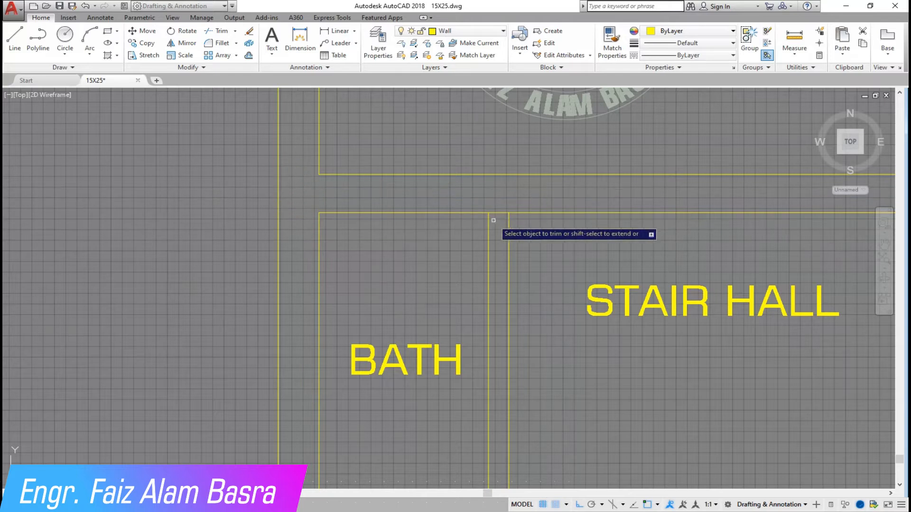
{"action": "left_click", "coordinate": [498, 194]}
Trim the overlapping lines where the wall between bath and kitchen meets the outer wall and the partitions
{"action": "scroll", "coordinate": [442, 159], "scroll_direction": "down", "scroll_amount": 3}
{"action": "scroll", "coordinate": [463, 254], "scroll_direction": "up", "scroll_amount": 2}
{"action": "left_click", "coordinate": [452, 278]}
{"action": "left_click", "coordinate": [335, 274]}
{"action": "left_click", "coordinate": [326, 299]}
{"action": "left_click", "coordinate": [459, 274]}
Trim away the wall between the stair hall and T.V. lounge, and clean up the remaining junctions around the kitchen
{"action": "scroll", "coordinate": [550, 275], "scroll_direction": "up", "scroll_amount": 4}
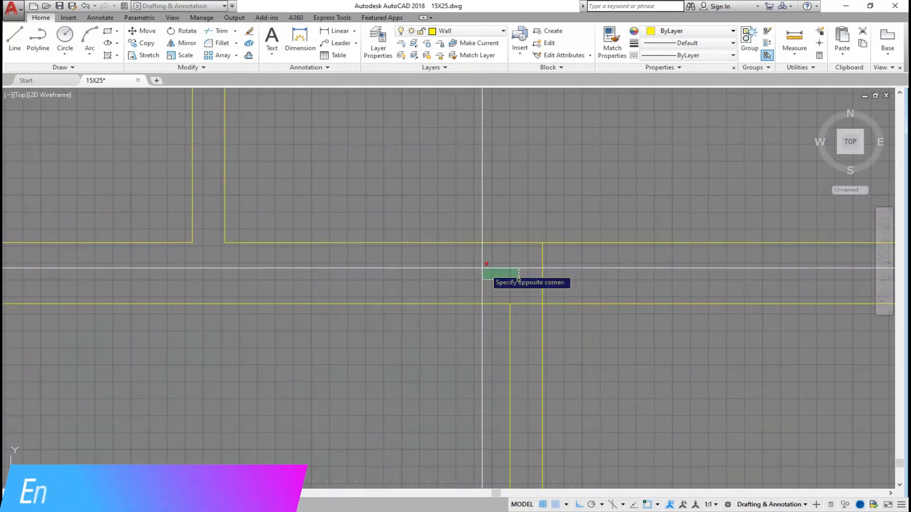
{"action": "scroll", "coordinate": [408, 238], "scroll_direction": "down", "scroll_amount": 4}
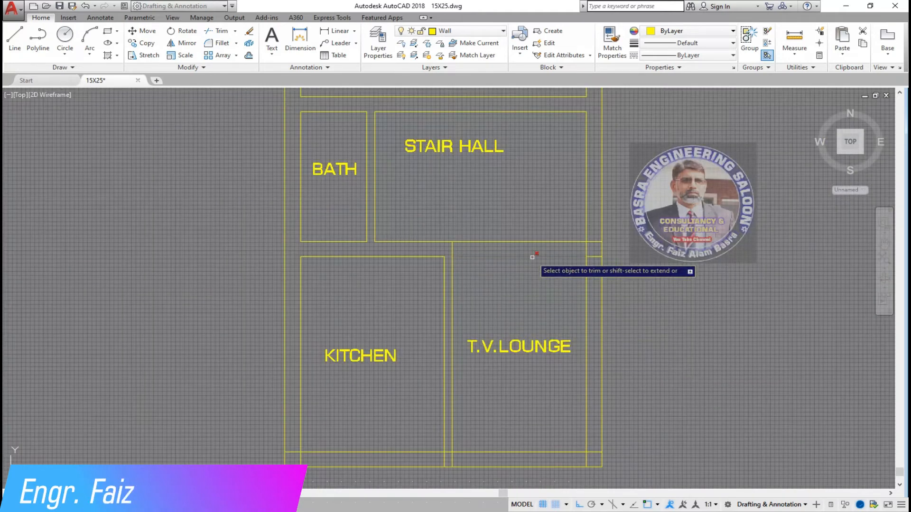
{"action": "scroll", "coordinate": [533, 256], "scroll_direction": "up", "scroll_amount": 2}
{"action": "scroll", "coordinate": [522, 252], "scroll_direction": "down", "scroll_amount": 4}
{"action": "scroll", "coordinate": [445, 333], "scroll_direction": "up", "scroll_amount": 2}
{"action": "scroll", "coordinate": [344, 379], "scroll_direction": "up", "scroll_amount": 3}
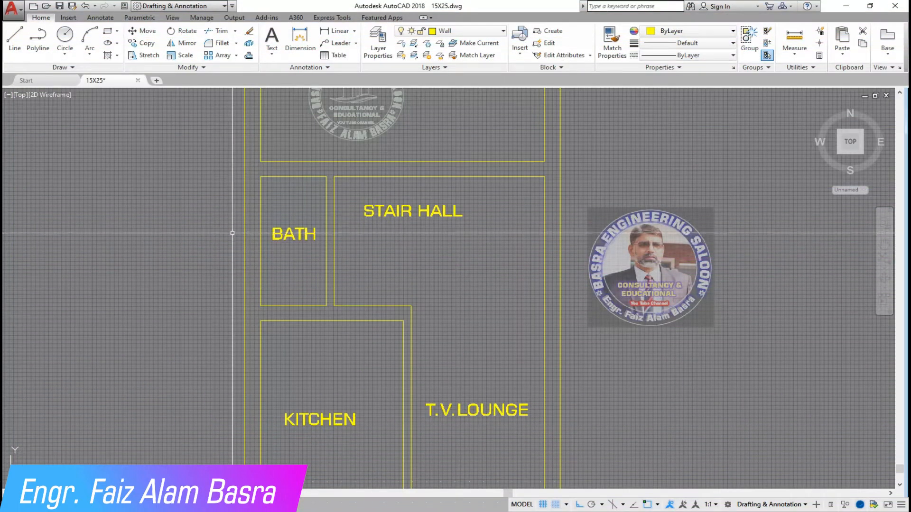
{"action": "scroll", "coordinate": [250, 267], "scroll_direction": "down", "scroll_amount": 2}
{"action": "scroll", "coordinate": [391, 343], "scroll_direction": "up", "scroll_amount": 4}
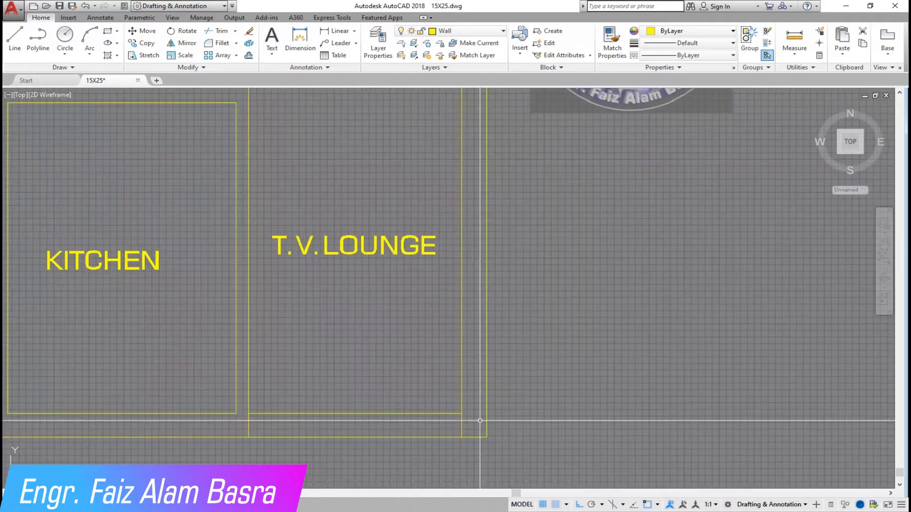
{"action": "scroll", "coordinate": [392, 343], "scroll_direction": "down", "scroll_amount": 2}
{"action": "scroll", "coordinate": [319, 345], "scroll_direction": "up", "scroll_amount": 2}
{"action": "scroll", "coordinate": [323, 344], "scroll_direction": "down", "scroll_amount": 2}
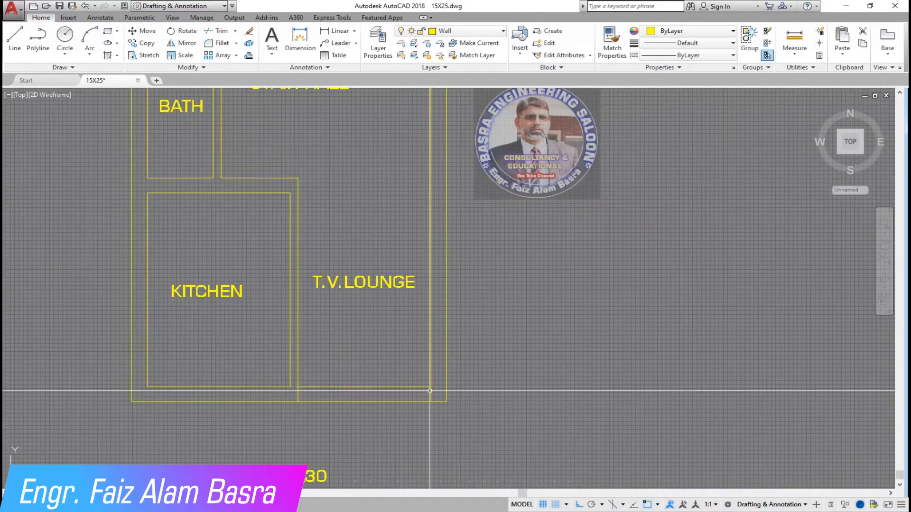
{"action": "scroll", "coordinate": [430, 391], "scroll_direction": "up", "scroll_amount": 2}
{"action": "left_click", "coordinate": [249, 43]}
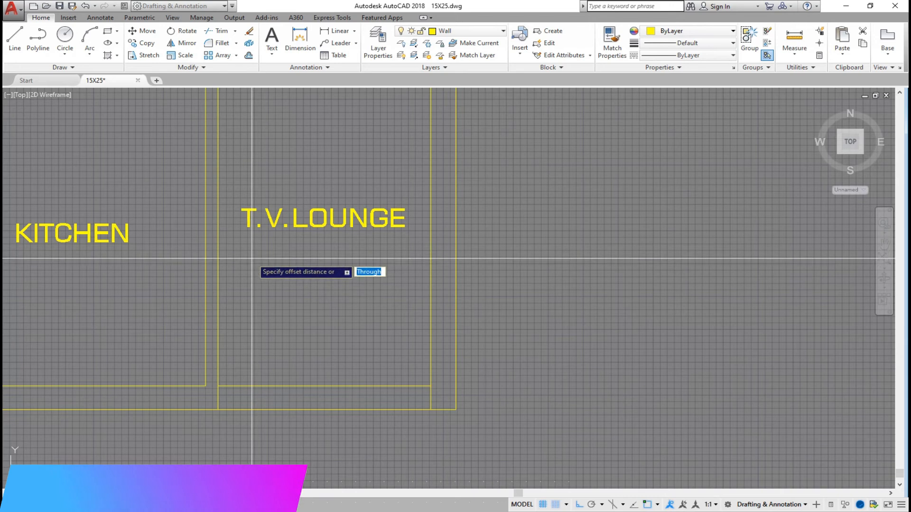
Turn on the command line display and offset the T.V. lounge's inner right-hand wall line 4.5 inches into the room
{"action": "left_click", "coordinate": [172, 18]}
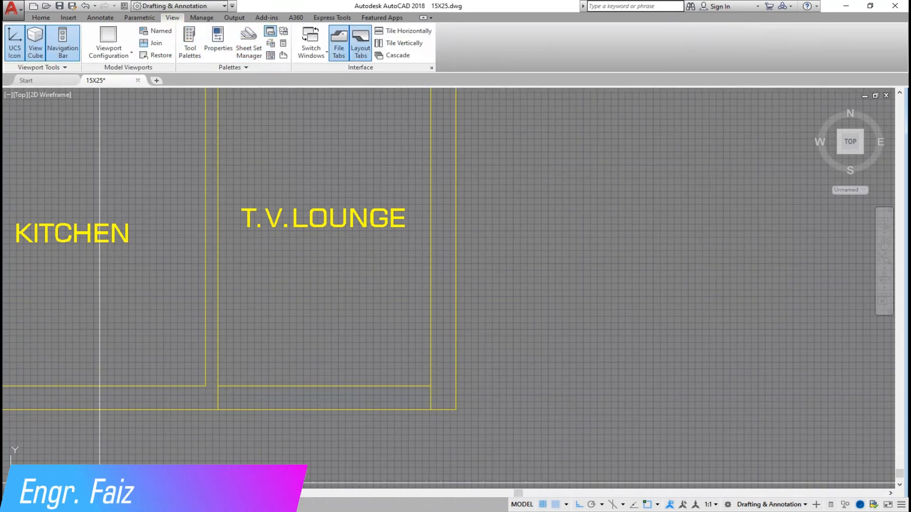
{"action": "left_click", "coordinate": [52, 18]}
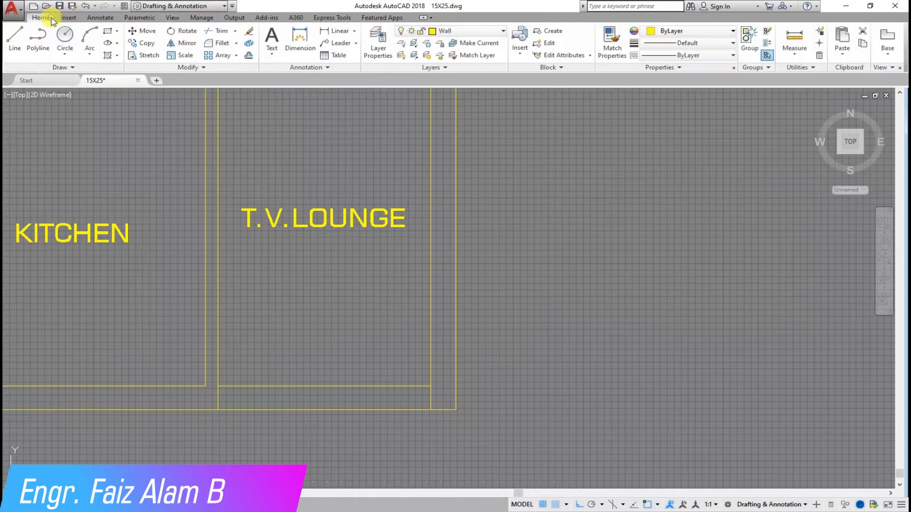
{"action": "left_click", "coordinate": [249, 56]}
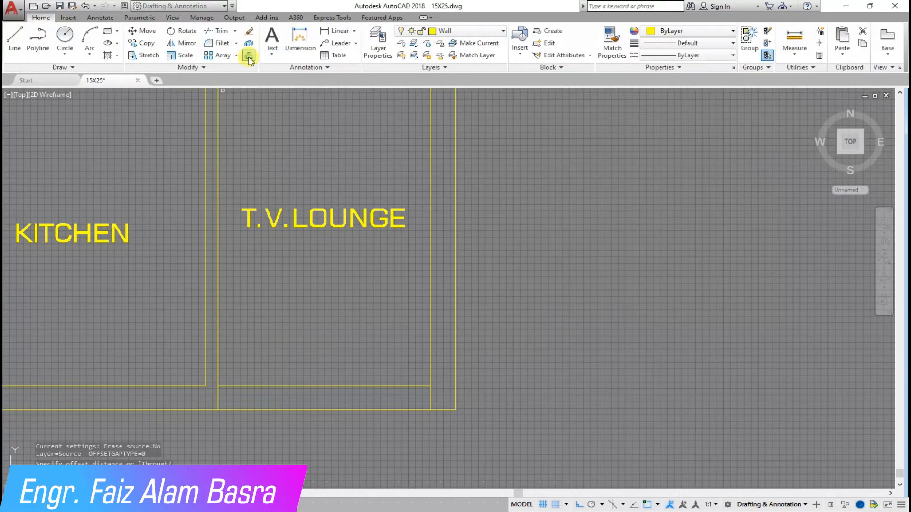
{"action": "left_click", "coordinate": [431, 297]}
{"action": "left_click", "coordinate": [382, 295]}
{"action": "scroll", "coordinate": [402, 361], "scroll_direction": "down", "scroll_amount": 1}
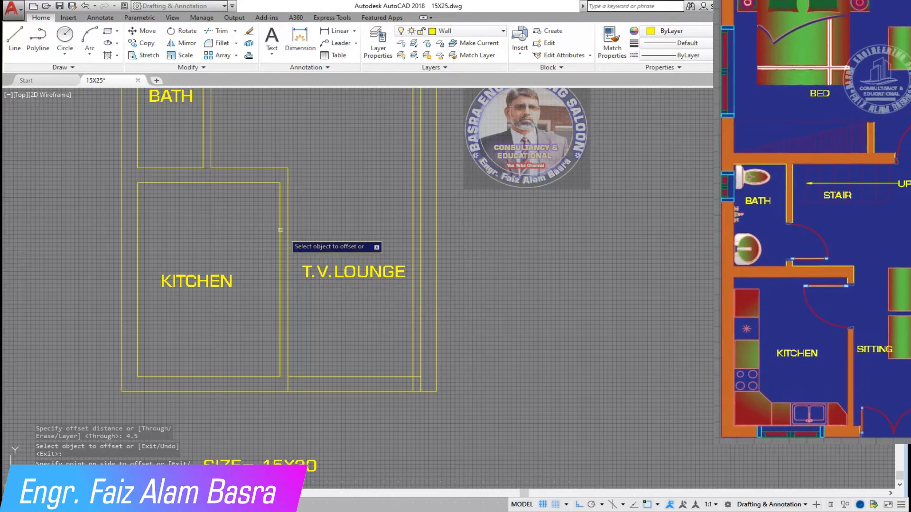
Offset the kitchen's upper inner wall line 4.5 inches down into the kitchen
{"action": "scroll", "coordinate": [263, 206], "scroll_direction": "up", "scroll_amount": 2}
{"action": "left_click", "coordinate": [277, 146]}
{"action": "left_click", "coordinate": [294, 207]}
{"action": "scroll", "coordinate": [295, 250], "scroll_direction": "down", "scroll_amount": 4}
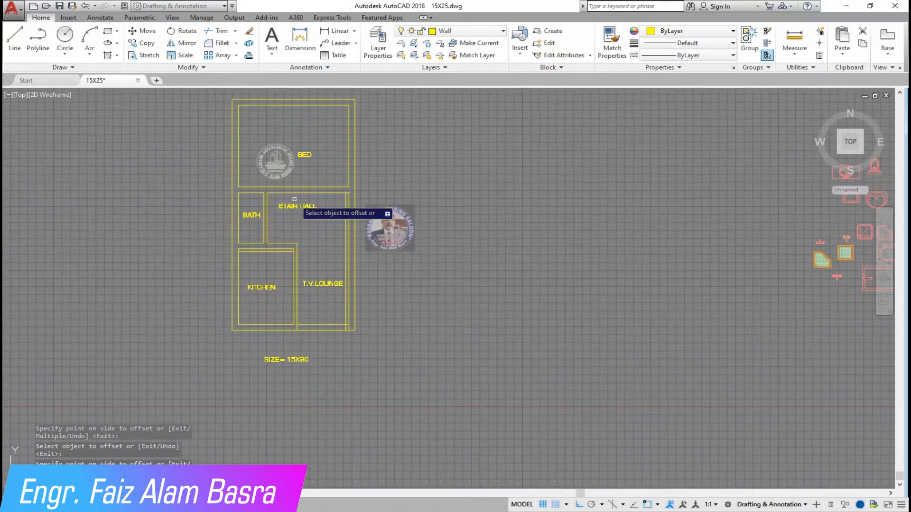
Offset the bath's upper inner wall line 4.5 inches both up into the wall and down into the bath
{"action": "scroll", "coordinate": [294, 200], "scroll_direction": "up", "scroll_amount": 2}
{"action": "left_click", "coordinate": [206, 193]}
{"action": "left_click", "coordinate": [207, 188]}
{"action": "left_click", "coordinate": [188, 193]}
{"action": "left_click", "coordinate": [197, 223]}
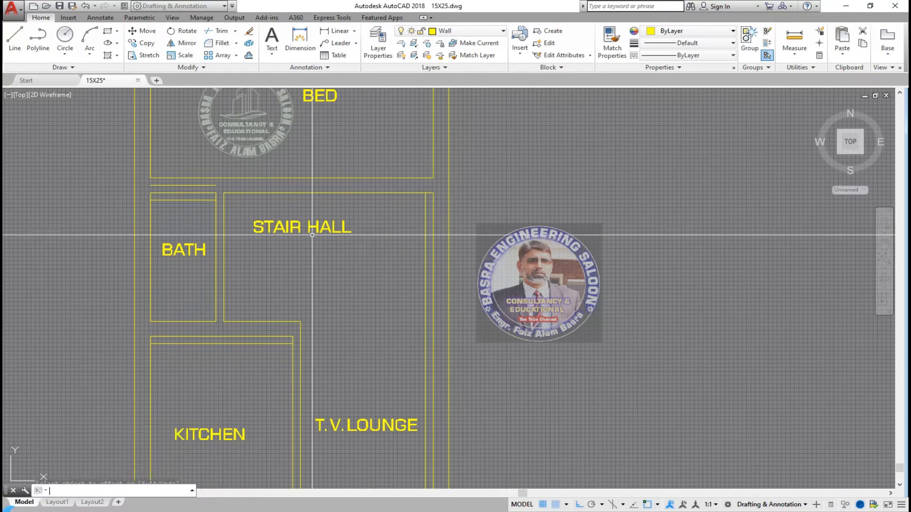
Offset the lower of the new bath lines 30 inches further down into the bath to mark the door width
{"action": "key", "text": "Return"}
{"action": "key", "text": "Return"}
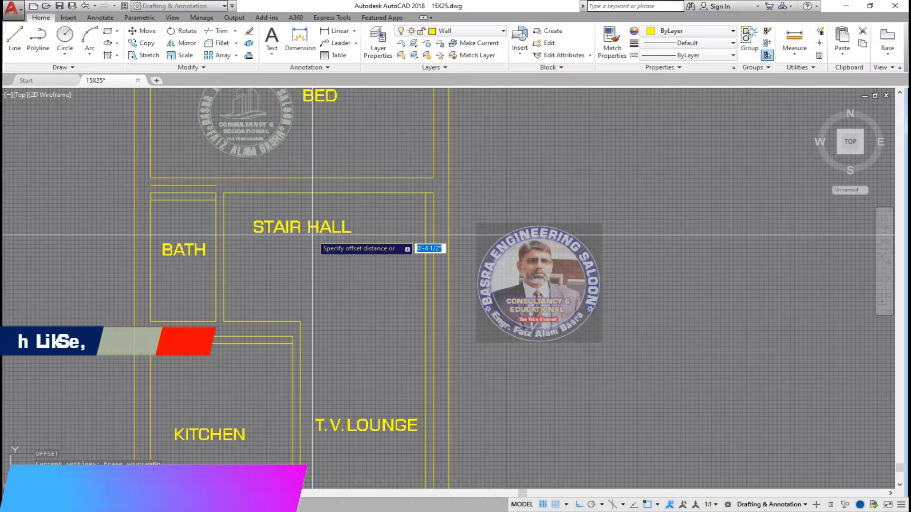
{"action": "type", "text": "3"}
{"action": "key", "text": "Return"}
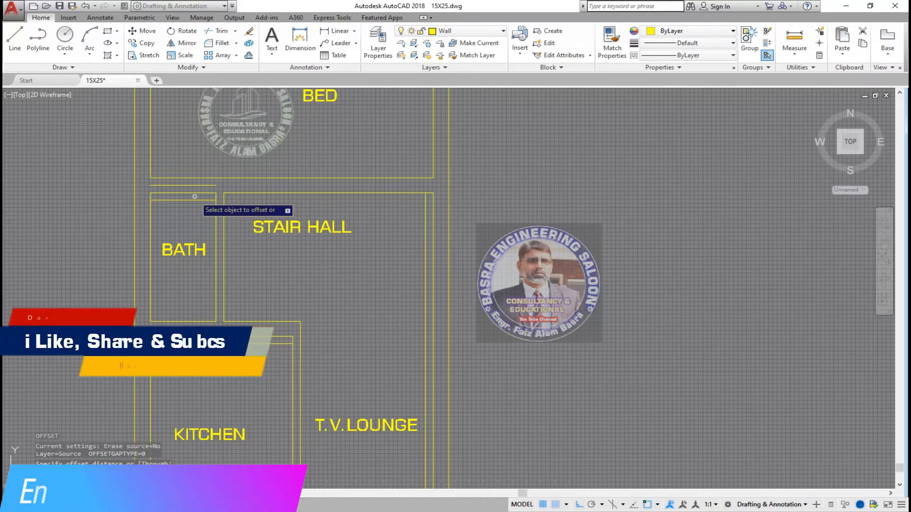
{"action": "scroll", "coordinate": [235, 212], "scroll_direction": "down", "scroll_amount": 2}
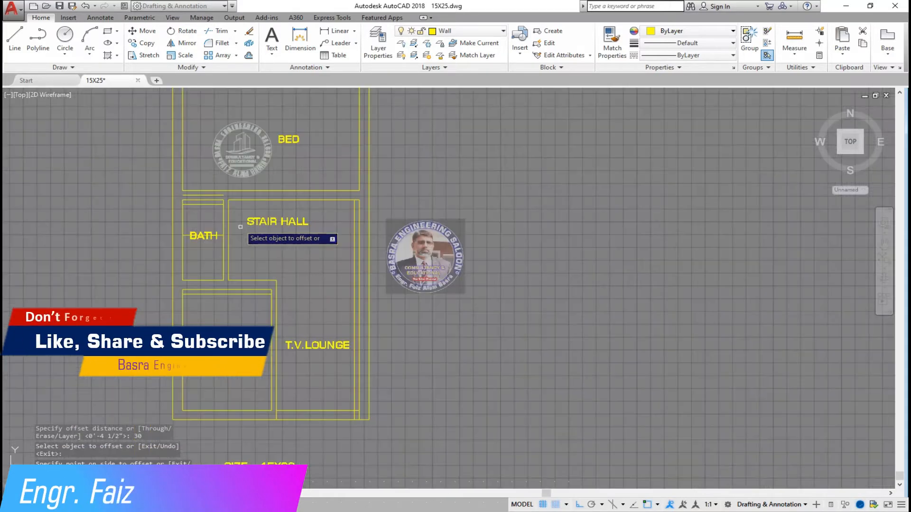
Offset the new upper kitchen line 3'-0" further down into the kitchen to mark the door width
{"action": "key", "text": "Return"}
{"action": "key", "text": "Return"}
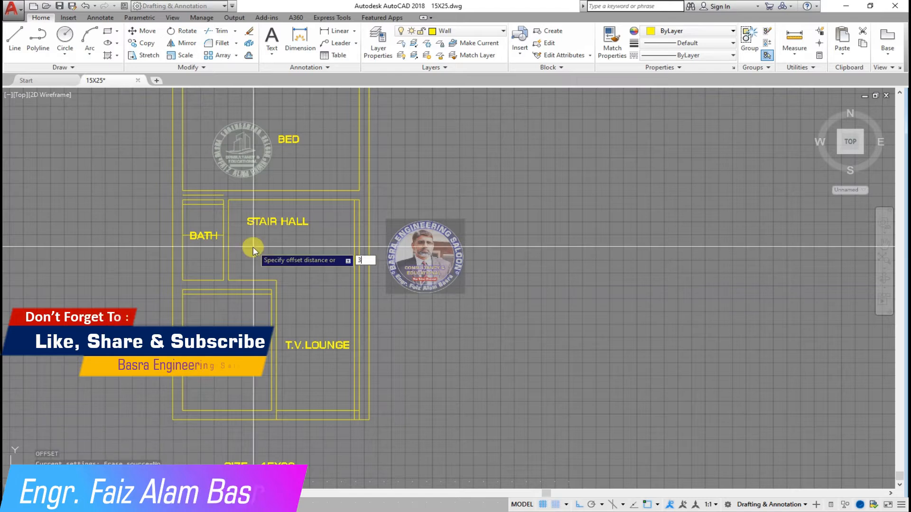
{"action": "key", "text": "Return"}
Offset the vertical line beside the stair hall's right-hand wall 42 inches into the room
{"action": "key", "text": "Return"}
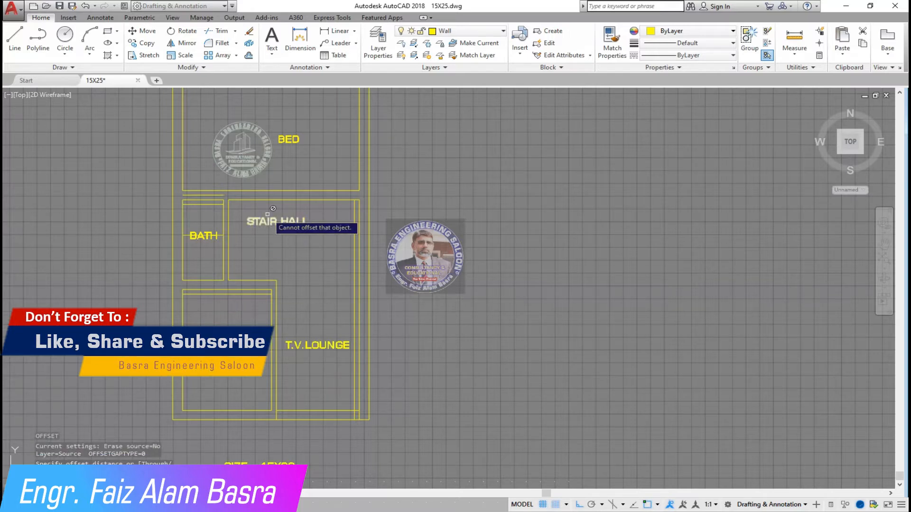
{"action": "scroll", "coordinate": [332, 179], "scroll_direction": "up", "scroll_amount": 2}
{"action": "left_click", "coordinate": [390, 254]}
{"action": "left_click", "coordinate": [329, 253]}
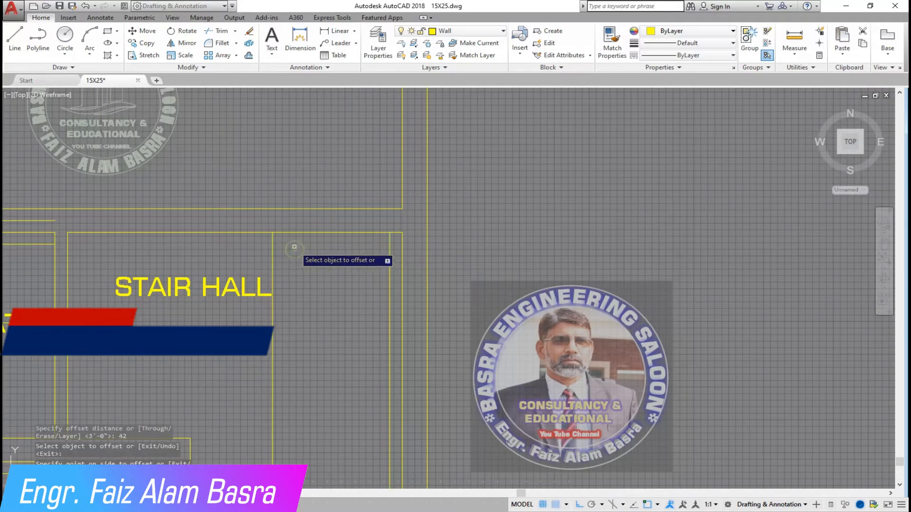
{"action": "scroll", "coordinate": [311, 202], "scroll_direction": "down", "scroll_amount": 4}
{"action": "scroll", "coordinate": [299, 429], "scroll_direction": "up", "scroll_amount": 4}
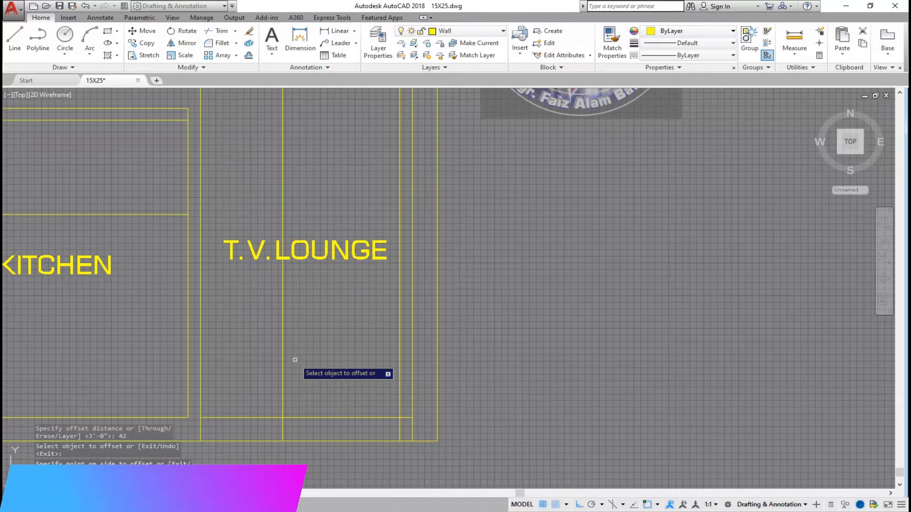
{"action": "scroll", "coordinate": [324, 327], "scroll_direction": "down", "scroll_amount": 4}
{"action": "scroll", "coordinate": [266, 362], "scroll_direction": "up", "scroll_amount": 4}
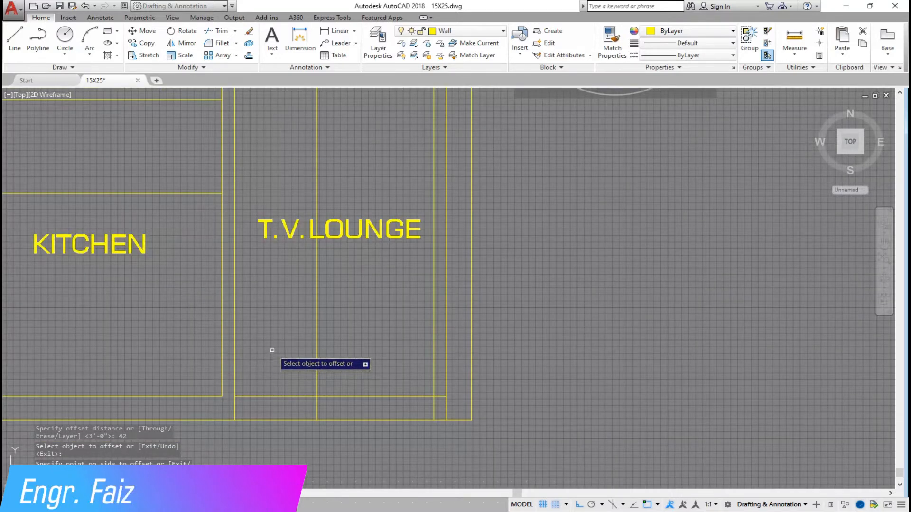
{"action": "scroll", "coordinate": [273, 349], "scroll_direction": "down", "scroll_amount": 2}
{"action": "scroll", "coordinate": [276, 334], "scroll_direction": "up", "scroll_amount": 4}
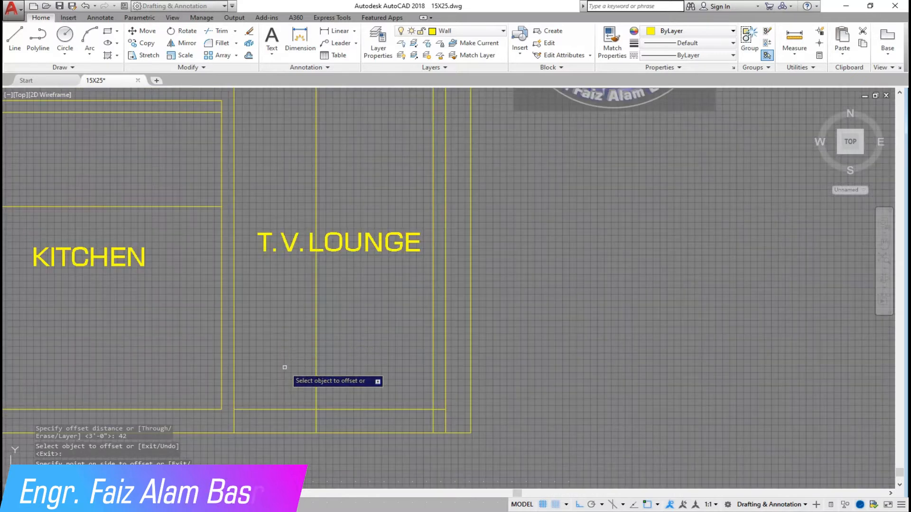
End the Offset command and extend the kitchen and bath door lines across their partition walls to the far wall face
{"action": "right_click", "coordinate": [280, 366]}
{"action": "left_click", "coordinate": [295, 372]}
{"action": "scroll", "coordinate": [325, 383], "scroll_direction": "down", "scroll_amount": 4}
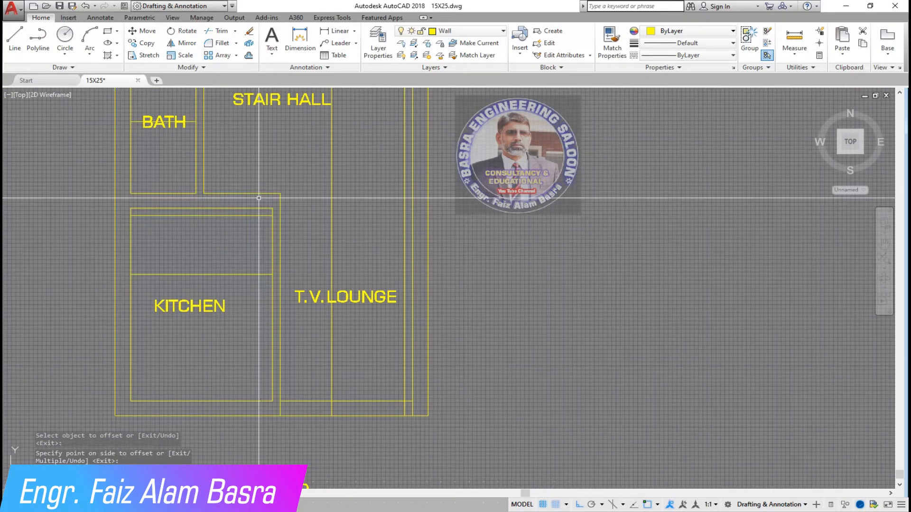
{"action": "scroll", "coordinate": [252, 150], "scroll_direction": "up", "scroll_amount": 2}
{"action": "left_click", "coordinate": [230, 67]}
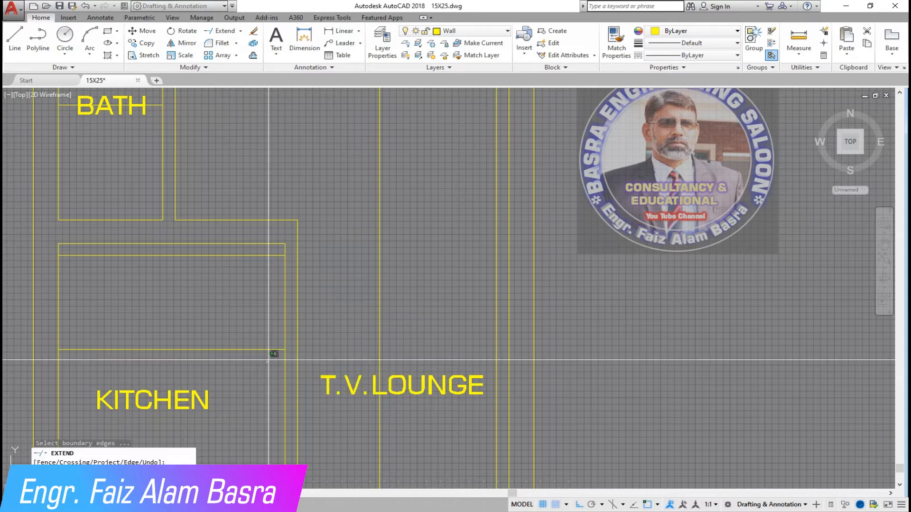
{"action": "scroll", "coordinate": [250, 280], "scroll_direction": "down", "scroll_amount": 3}
{"action": "scroll", "coordinate": [218, 238], "scroll_direction": "up", "scroll_amount": 6}
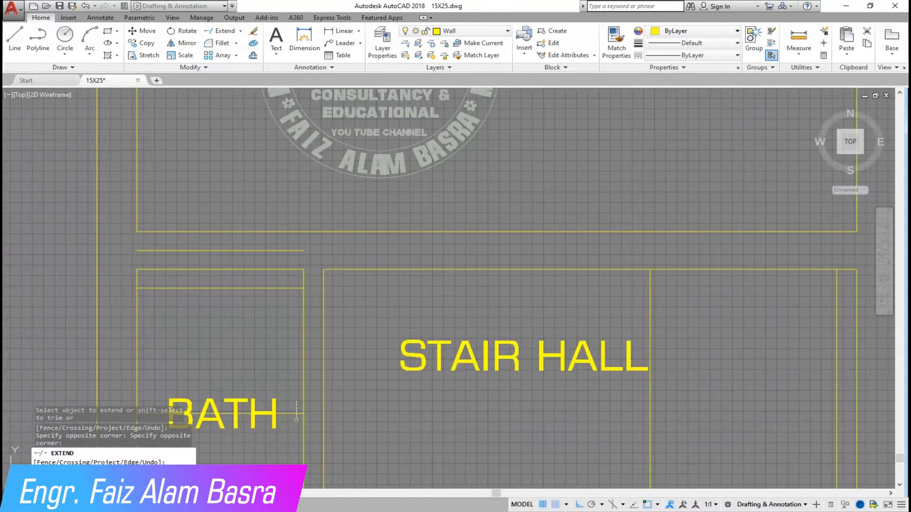
Extend the two vertical door lines in the stair hall up to the bedroom's lower inner wall line
{"action": "scroll", "coordinate": [433, 260], "scroll_direction": "down", "scroll_amount": 1}
{"action": "scroll", "coordinate": [508, 254], "scroll_direction": "up", "scroll_amount": 3}
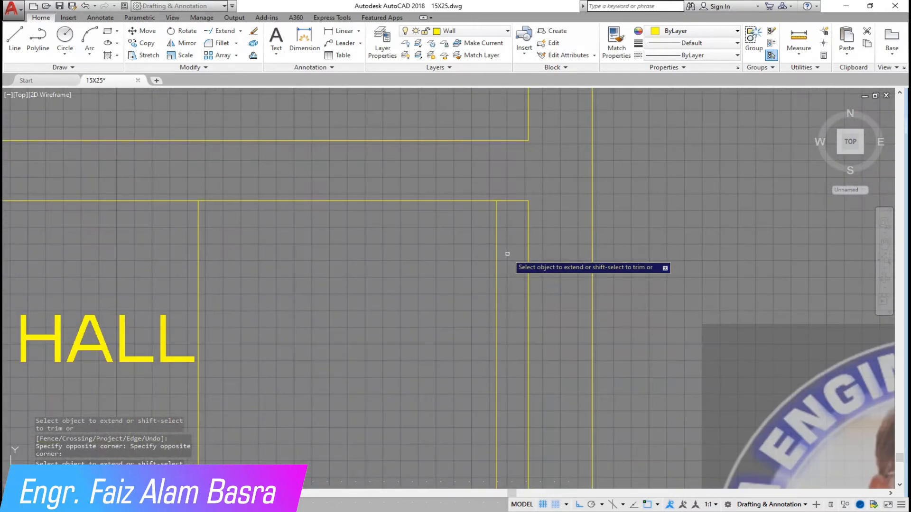
{"action": "left_click", "coordinate": [508, 254]}
{"action": "left_click", "coordinate": [168, 197]}
{"action": "scroll", "coordinate": [384, 240], "scroll_direction": "down", "scroll_amount": 4}
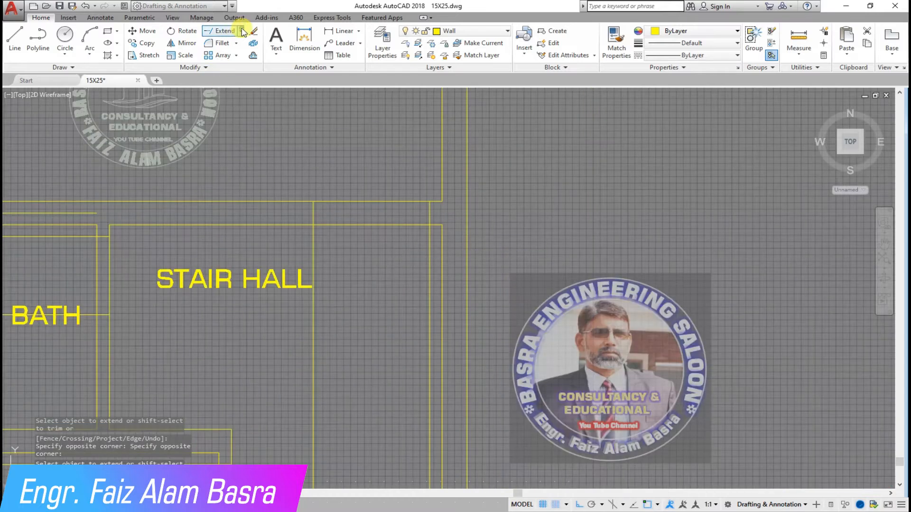
Trim the wall between bedroom and stair hall to form the door opening, and trim the excess door lines below it
{"action": "left_click", "coordinate": [219, 47]}
{"action": "right_click", "coordinate": [301, 144]}
{"action": "left_click", "coordinate": [374, 252]}
{"action": "left_click", "coordinate": [355, 188]}
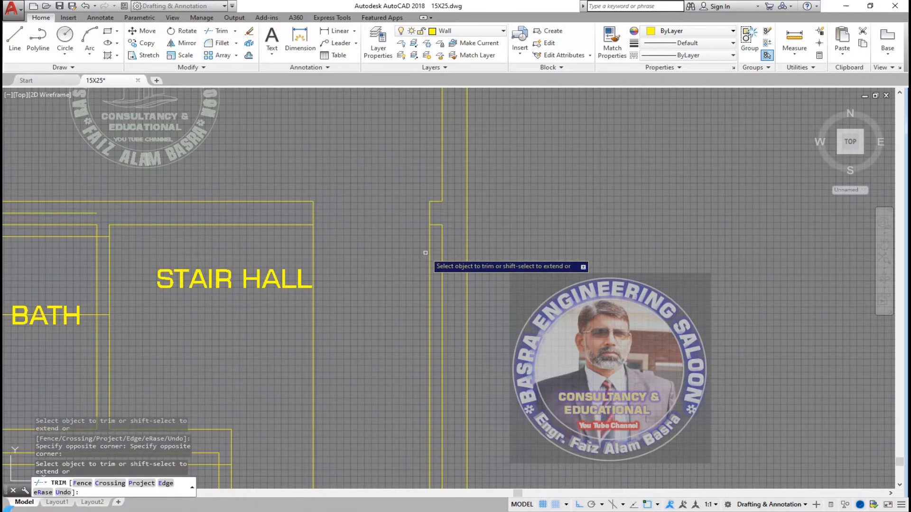
{"action": "left_click", "coordinate": [433, 248]}
{"action": "left_click", "coordinate": [291, 226]}
{"action": "scroll", "coordinate": [456, 259], "scroll_direction": "down", "scroll_amount": 4}
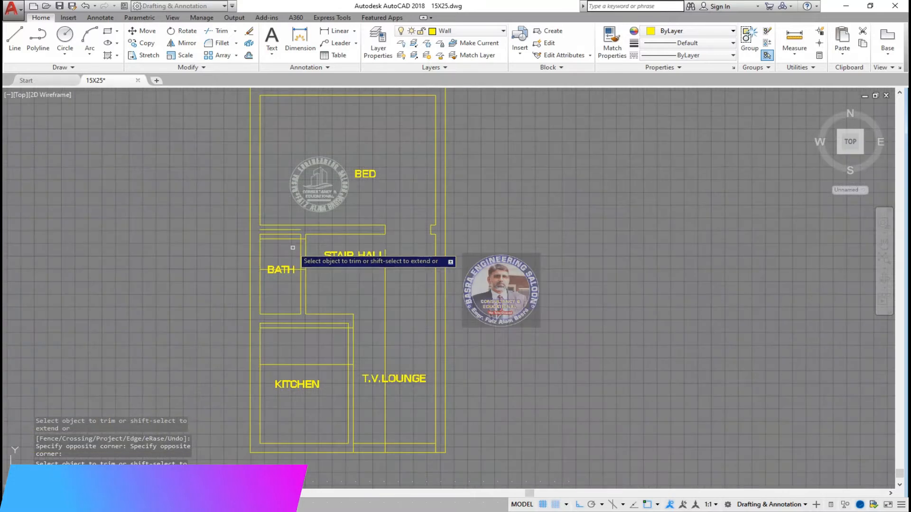
Trim the bath partition between its two door lines to form the door opening, and trim the excess line ends beside it
{"action": "scroll", "coordinate": [340, 285], "scroll_direction": "up", "scroll_amount": 6}
{"action": "left_click", "coordinate": [350, 284]}
{"action": "left_click", "coordinate": [314, 271]}
{"action": "left_click", "coordinate": [314, 334]}
{"action": "left_click", "coordinate": [311, 254]}
{"action": "left_click", "coordinate": [303, 223]}
{"action": "left_click", "coordinate": [304, 202]}
Trim the kitchen partition between its door lines to form the door opening, remove the excess line ends, and end the Trim command
{"action": "scroll", "coordinate": [294, 228], "scroll_direction": "down", "scroll_amount": 4}
{"action": "left_click", "coordinate": [393, 395]}
{"action": "left_click", "coordinate": [364, 383]}
{"action": "left_click", "coordinate": [373, 425]}
{"action": "left_click", "coordinate": [358, 359]}
{"action": "scroll", "coordinate": [382, 438], "scroll_direction": "up", "scroll_amount": 2}
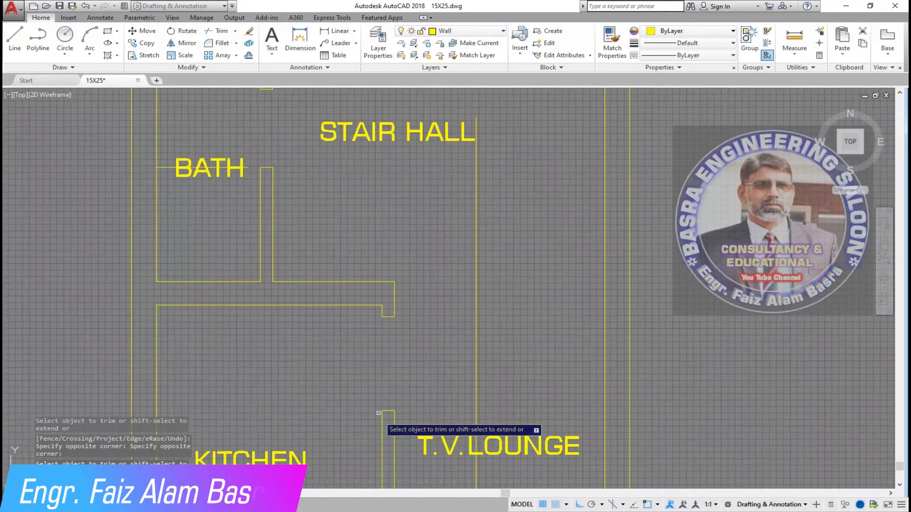
{"action": "scroll", "coordinate": [312, 155], "scroll_direction": "down", "scroll_amount": 2}
{"action": "right_click", "coordinate": [336, 210]}
{"action": "left_click", "coordinate": [351, 216]}
Erase the leftover door construction lines in the stair hall, the bath and along the wall below the bedroom
{"action": "scroll", "coordinate": [435, 98], "scroll_direction": "up", "scroll_amount": 1}
{"action": "left_click", "coordinate": [403, 226]}
{"action": "scroll", "coordinate": [303, 280], "scroll_direction": "down", "scroll_amount": 2}
{"action": "scroll", "coordinate": [204, 233], "scroll_direction": "up", "scroll_amount": 3}
{"action": "left_click", "coordinate": [132, 218]}
{"action": "left_click", "coordinate": [122, 232]}
{"action": "scroll", "coordinate": [172, 295], "scroll_direction": "down", "scroll_amount": 1}
{"action": "left_click", "coordinate": [207, 148]}
{"action": "left_click", "coordinate": [203, 158]}
{"action": "left_click", "coordinate": [255, 31]}
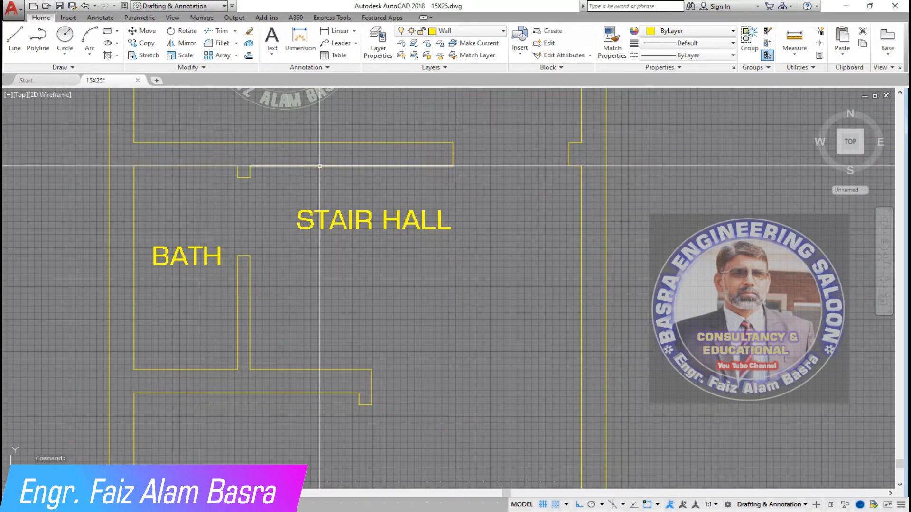
Offset the vertical line beside the kitchen wall into the T.V. lounge to mark the other side of the entrance opening
{"action": "scroll", "coordinate": [384, 334], "scroll_direction": "down", "scroll_amount": 3}
{"action": "scroll", "coordinate": [384, 335], "scroll_direction": "up", "scroll_amount": 2}
{"action": "scroll", "coordinate": [383, 335], "scroll_direction": "down", "scroll_amount": 1}
{"action": "scroll", "coordinate": [384, 335], "scroll_direction": "up", "scroll_amount": 3}
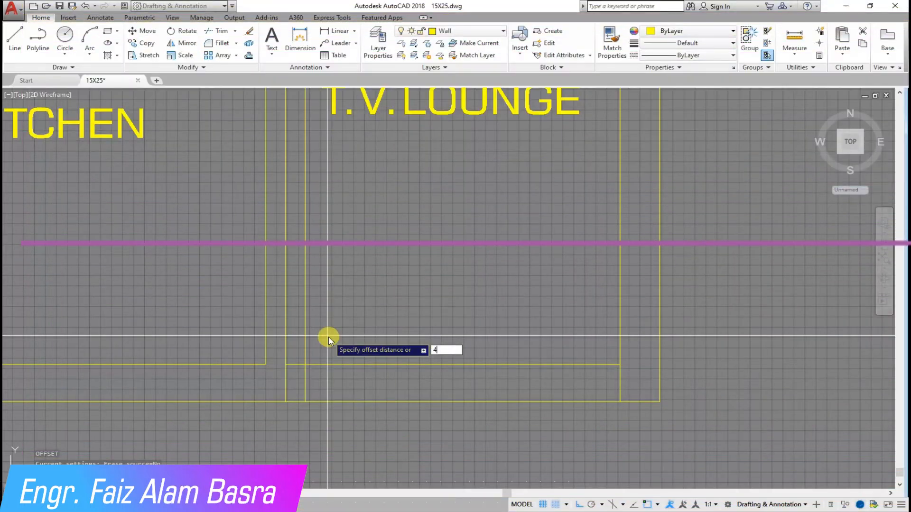
{"action": "key", "text": "Return"}
{"action": "left_click", "coordinate": [306, 324]}
{"action": "right_click", "coordinate": [371, 329]}
{"action": "left_click", "coordinate": [380, 327]}
{"action": "scroll", "coordinate": [380, 327], "scroll_direction": "down", "scroll_amount": 2}
{"action": "scroll", "coordinate": [380, 327], "scroll_direction": "up", "scroll_amount": 2}
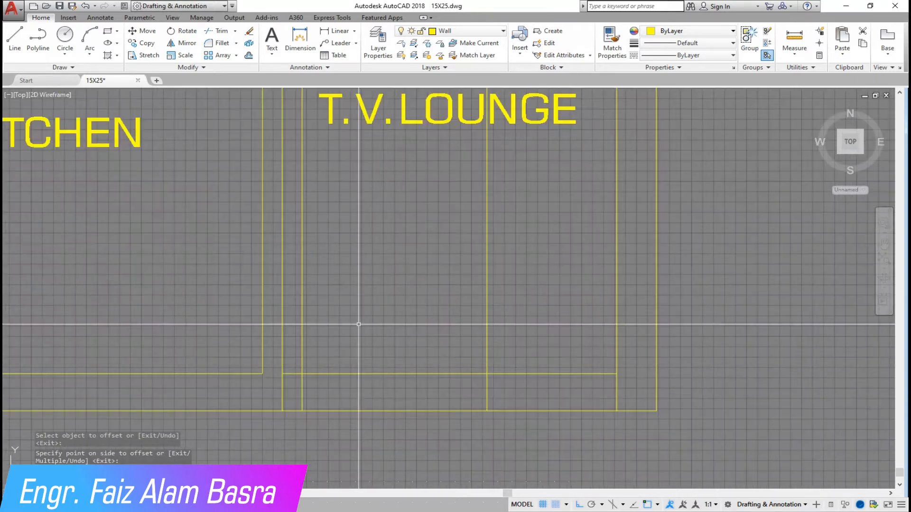
Move the new vertical entrance line in the T.V. lounge 6 inches away from the kitchen wall
{"action": "left_click", "coordinate": [218, 31]}
{"action": "key", "text": "Return"}
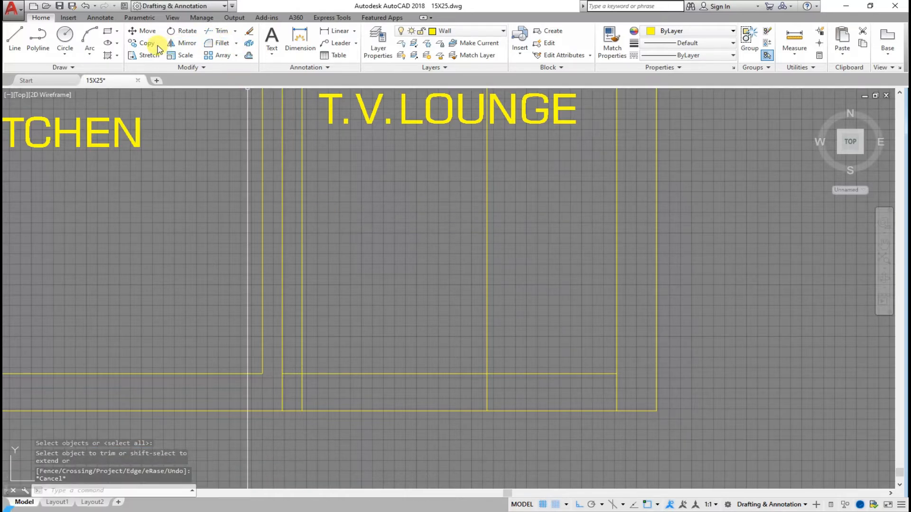
{"action": "left_click", "coordinate": [146, 32]}
{"action": "left_click", "coordinate": [506, 250]}
{"action": "left_click", "coordinate": [437, 273]}
{"action": "key", "text": "Return"}
{"action": "left_click", "coordinate": [411, 276]}
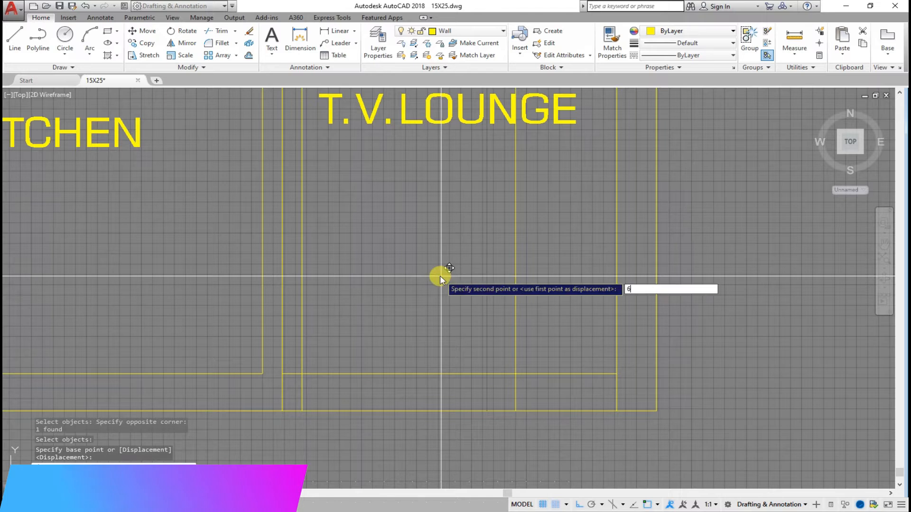
{"action": "left_click", "coordinate": [446, 269]}
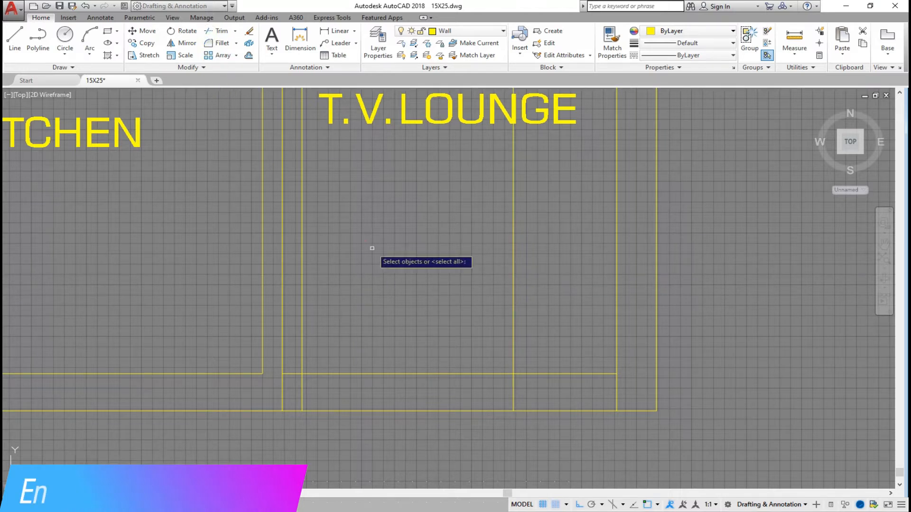
Trim the T.V. lounge's outer front wall between the two vertical lines to form the entrance opening, and erase the leftover line
{"action": "key", "text": "Return"}
{"action": "left_click", "coordinate": [544, 339]}
{"action": "left_click", "coordinate": [292, 290]}
{"action": "left_click", "coordinate": [423, 449]}
{"action": "left_click", "coordinate": [364, 317]}
{"action": "left_click", "coordinate": [282, 397]}
{"action": "scroll", "coordinate": [413, 353], "scroll_direction": "down", "scroll_amount": 4}
{"action": "right_click", "coordinate": [417, 196]}
{"action": "left_click", "coordinate": [446, 205]}
{"action": "left_click", "coordinate": [452, 246]}
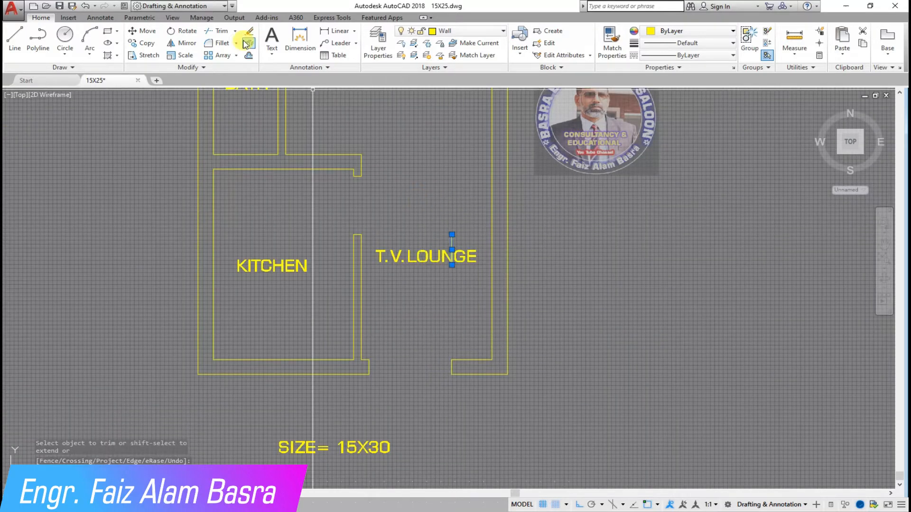
{"action": "scroll", "coordinate": [340, 284], "scroll_direction": "down", "scroll_amount": 2}
{"action": "scroll", "coordinate": [374, 135], "scroll_direction": "up", "scroll_amount": 2}
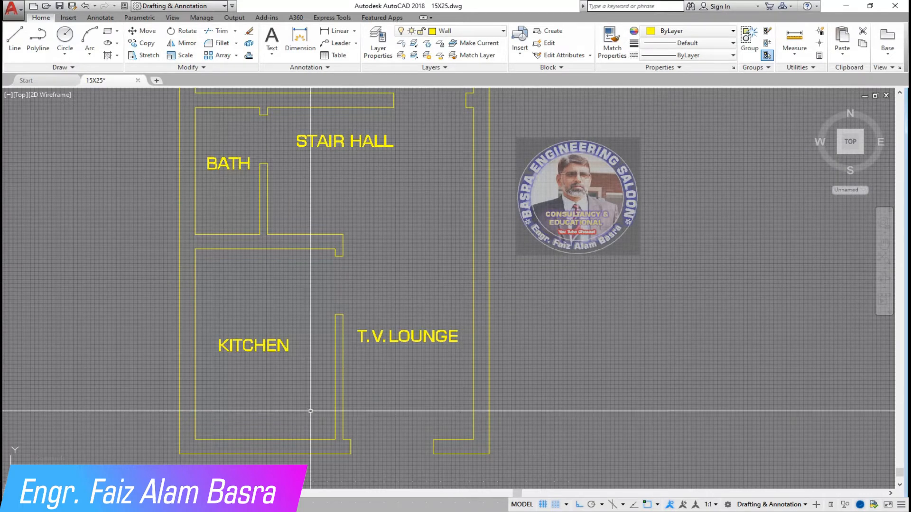
Review the wall layout and door openings across the floor plan, from the bedroom to the T.V. lounge entrance
{"action": "scroll", "coordinate": [320, 197], "scroll_direction": "down", "scroll_amount": 2}
{"action": "scroll", "coordinate": [319, 197], "scroll_direction": "up", "scroll_amount": 2}
{"action": "scroll", "coordinate": [285, 237], "scroll_direction": "down", "scroll_amount": 3}
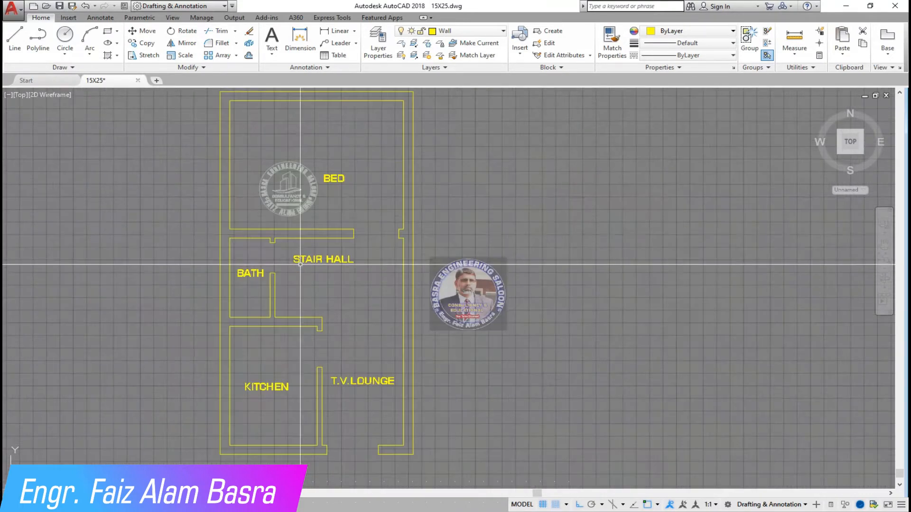
{"action": "scroll", "coordinate": [266, 265], "scroll_direction": "up", "scroll_amount": 4}
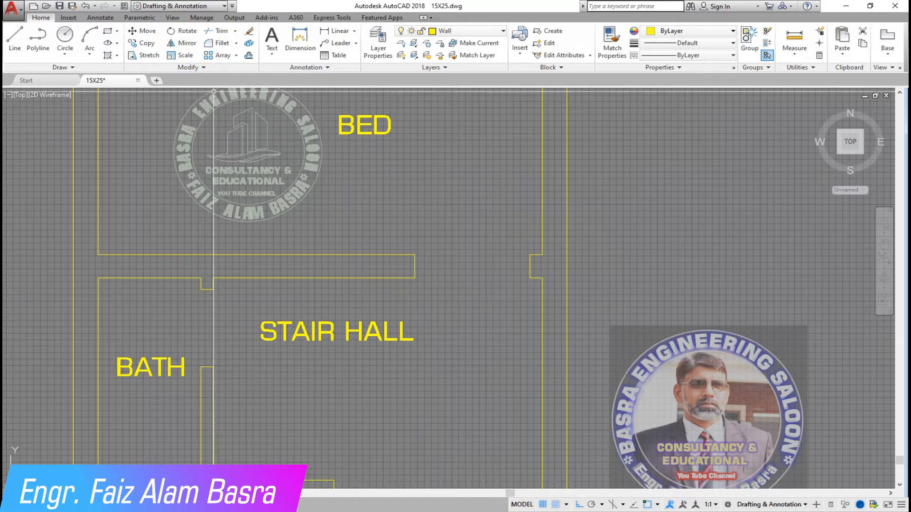
{"action": "scroll", "coordinate": [210, 123], "scroll_direction": "down", "scroll_amount": 2}
{"action": "scroll", "coordinate": [255, 246], "scroll_direction": "up", "scroll_amount": 2}
{"action": "scroll", "coordinate": [254, 245], "scroll_direction": "down", "scroll_amount": 3}
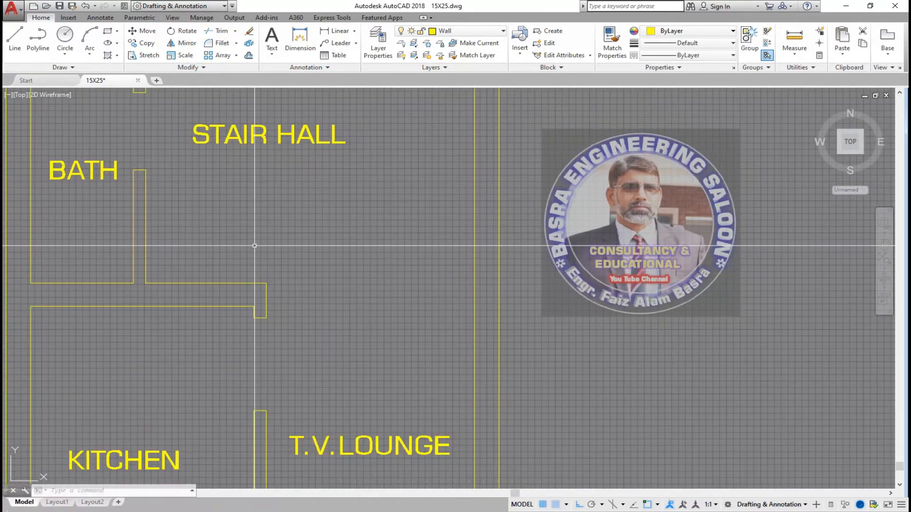
Move the STAIR HALL label horizontally away from the bath, toward the outer wall
{"action": "scroll", "coordinate": [264, 167], "scroll_direction": "up", "scroll_amount": 3}
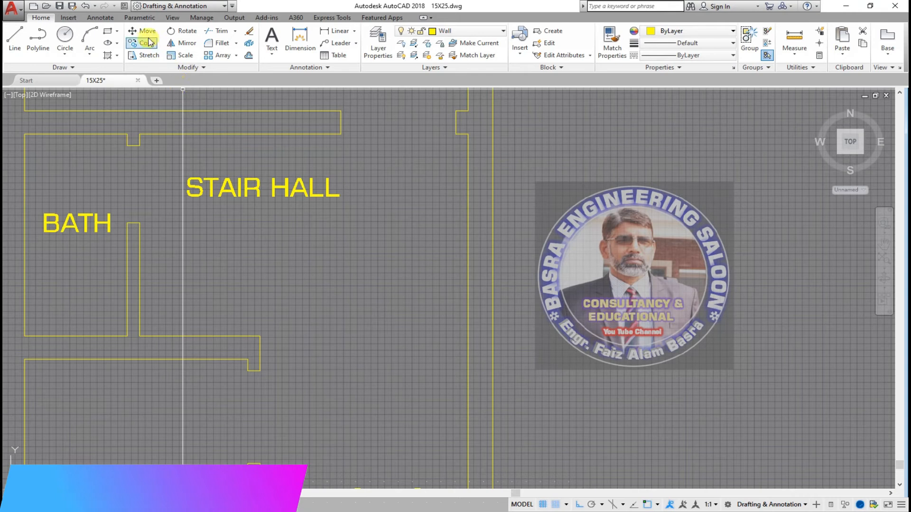
{"action": "left_click", "coordinate": [219, 197]}
{"action": "key", "text": "Return"}
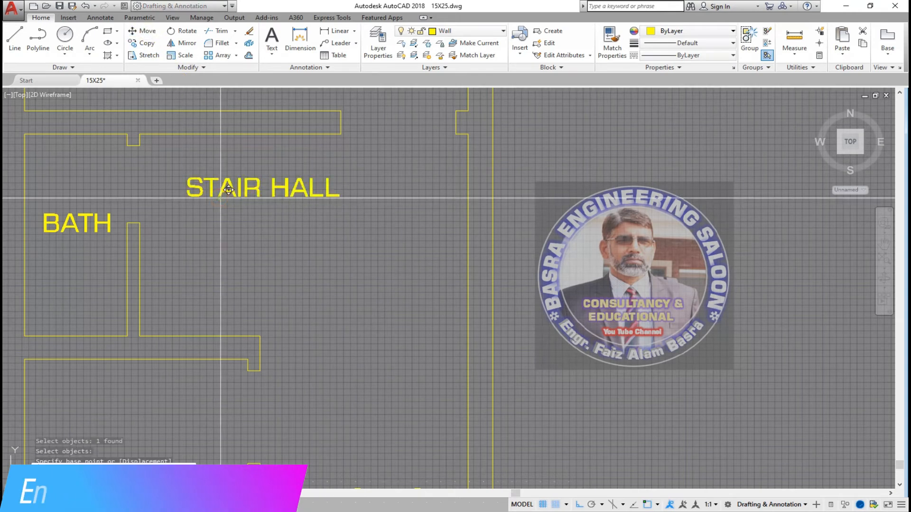
{"action": "left_click", "coordinate": [220, 196]}
{"action": "left_click", "coordinate": [326, 252]}
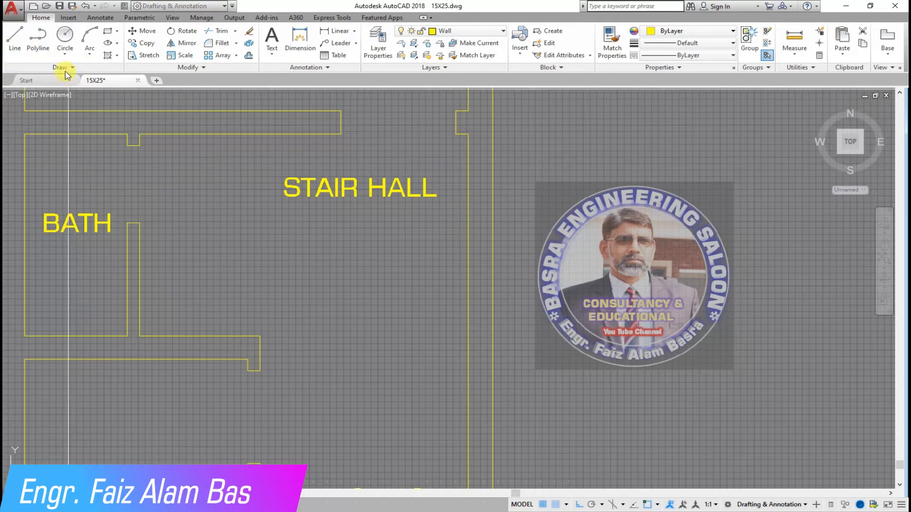
Shift the bath door opening down along its partition so it sits just above the kitchen-side wall
{"action": "left_click", "coordinate": [169, 217]}
{"action": "left_click", "coordinate": [126, 137]}
{"action": "key", "text": "Return"}
{"action": "left_click", "coordinate": [183, 179]}
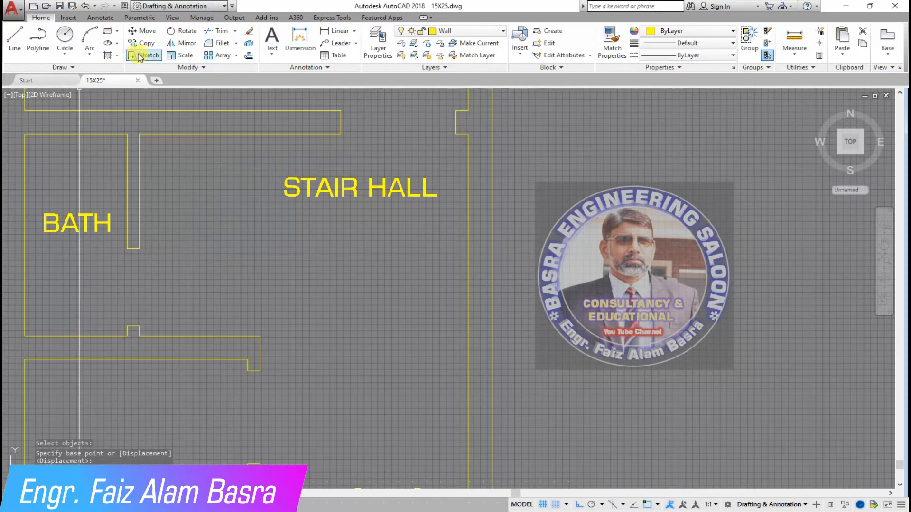
Offset the bath partition's outer face and the wall line below the bedroom into the stair hall to outline the stair
{"action": "scroll", "coordinate": [293, 208], "scroll_direction": "down", "scroll_amount": 3}
{"action": "scroll", "coordinate": [293, 205], "scroll_direction": "up", "scroll_amount": 3}
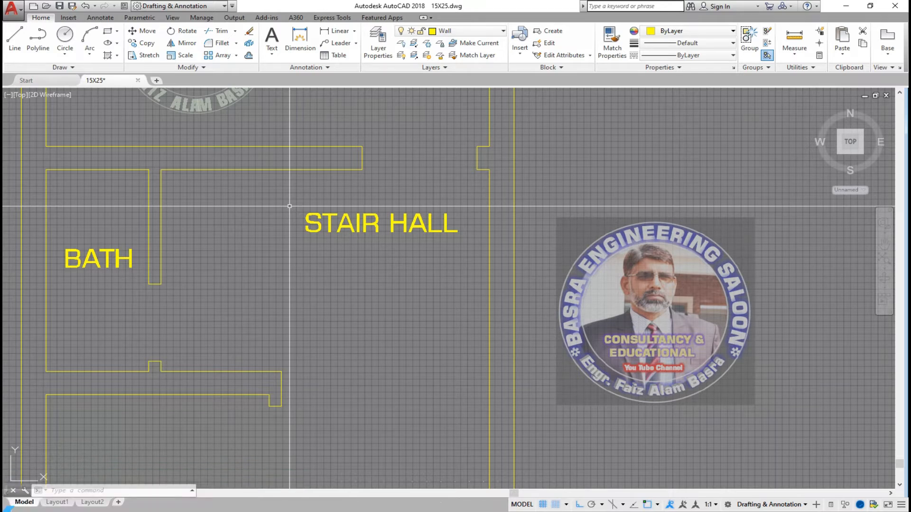
{"action": "scroll", "coordinate": [187, 207], "scroll_direction": "up", "scroll_amount": 2}
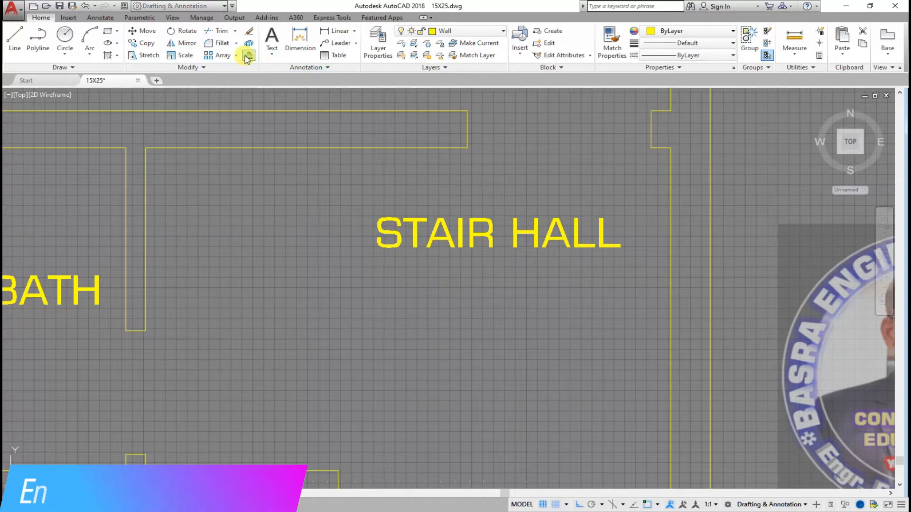
{"action": "left_click", "coordinate": [146, 194]}
{"action": "left_click", "coordinate": [226, 203]}
{"action": "left_click", "coordinate": [248, 148]}
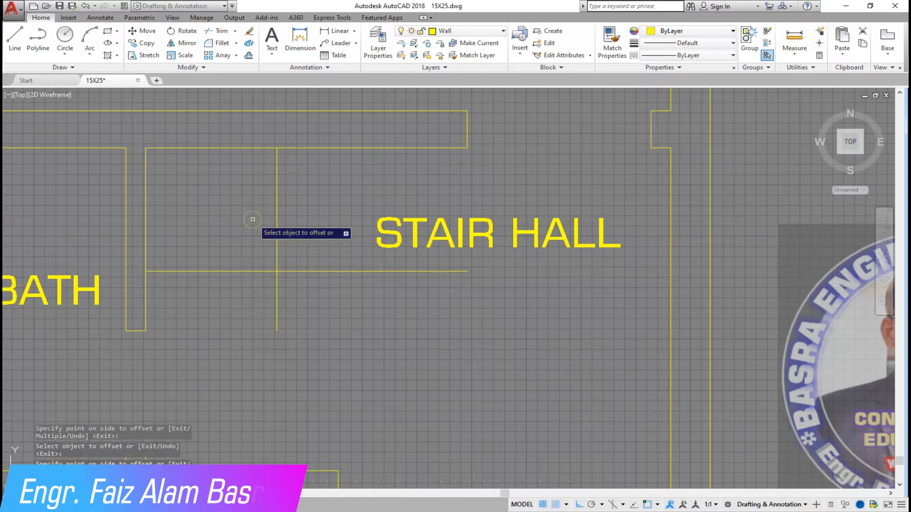
Offset the wall line above the kitchen upward into the stair hall, and end the Offset command
{"action": "scroll", "coordinate": [234, 205], "scroll_direction": "down", "scroll_amount": 5}
{"action": "scroll", "coordinate": [238, 275], "scroll_direction": "up", "scroll_amount": 5}
{"action": "left_click", "coordinate": [225, 373]}
{"action": "left_click", "coordinate": [230, 319]}
{"action": "right_click", "coordinate": [216, 297]}
{"action": "left_click", "coordinate": [227, 306]}
{"action": "scroll", "coordinate": [216, 308], "scroll_direction": "down", "scroll_amount": 1}
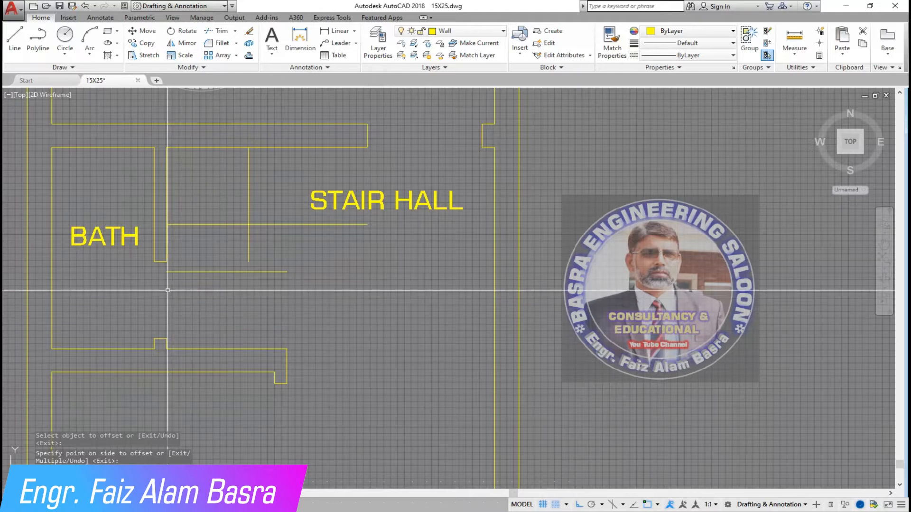
{"action": "scroll", "coordinate": [167, 293], "scroll_direction": "up", "scroll_amount": 2}
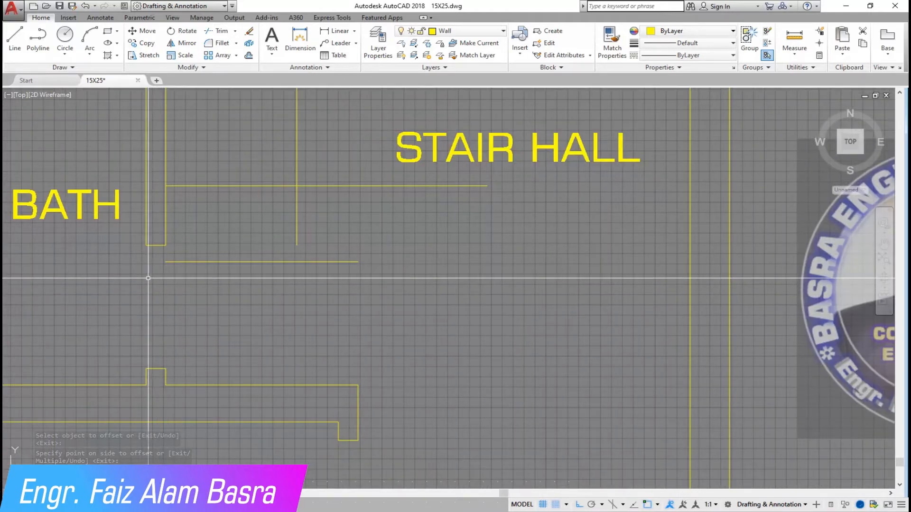
Draw a vertical line across the bath door opening along the partition's stair-hall face
{"action": "left_click", "coordinate": [20, 37]}
{"action": "scroll", "coordinate": [207, 266], "scroll_direction": "up", "scroll_amount": 2}
{"action": "left_click", "coordinate": [99, 211]}
{"action": "scroll", "coordinate": [106, 218], "scroll_direction": "down", "scroll_amount": 3}
{"action": "left_click", "coordinate": [104, 293]}
{"action": "right_click", "coordinate": [109, 296]}
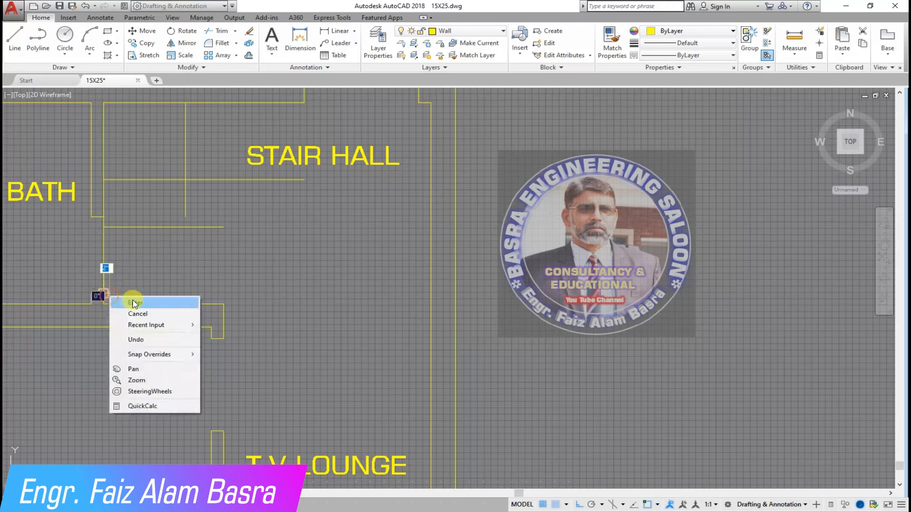
{"action": "left_click", "coordinate": [131, 301]}
Examine the stair layout lines beside the bath within the overall floor plan, checking the vertical stair line
{"action": "scroll", "coordinate": [133, 237], "scroll_direction": "up", "scroll_amount": 1}
{"action": "scroll", "coordinate": [172, 287], "scroll_direction": "down", "scroll_amount": 1}
{"action": "scroll", "coordinate": [150, 188], "scroll_direction": "up", "scroll_amount": 1}
{"action": "scroll", "coordinate": [228, 323], "scroll_direction": "down", "scroll_amount": 1}
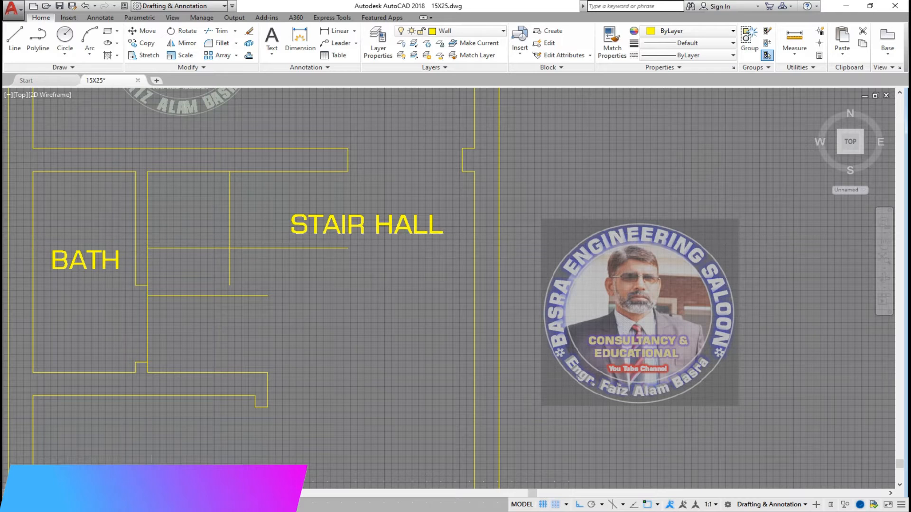
{"action": "scroll", "coordinate": [174, 244], "scroll_direction": "down", "scroll_amount": 3}
{"action": "scroll", "coordinate": [174, 245], "scroll_direction": "up", "scroll_amount": 2}
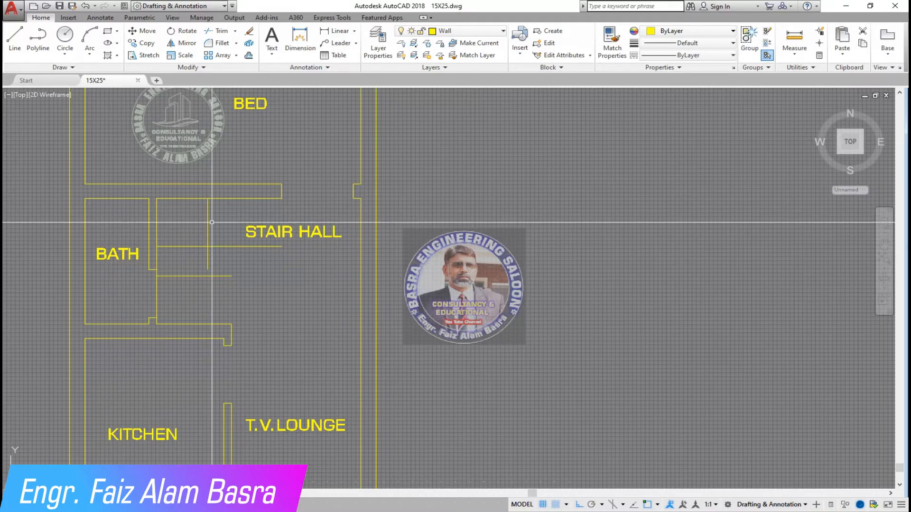
{"action": "scroll", "coordinate": [186, 222], "scroll_direction": "up", "scroll_amount": 2}
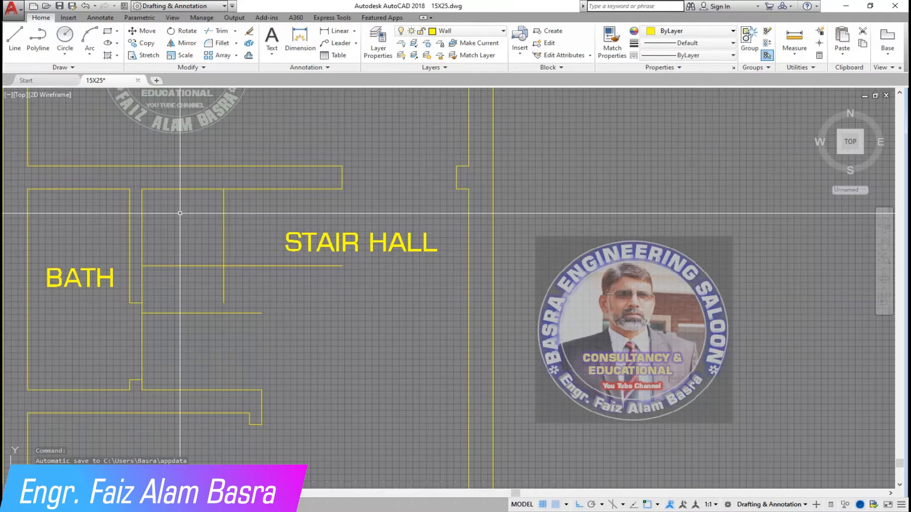
{"action": "scroll", "coordinate": [202, 232], "scroll_direction": "down", "scroll_amount": 5}
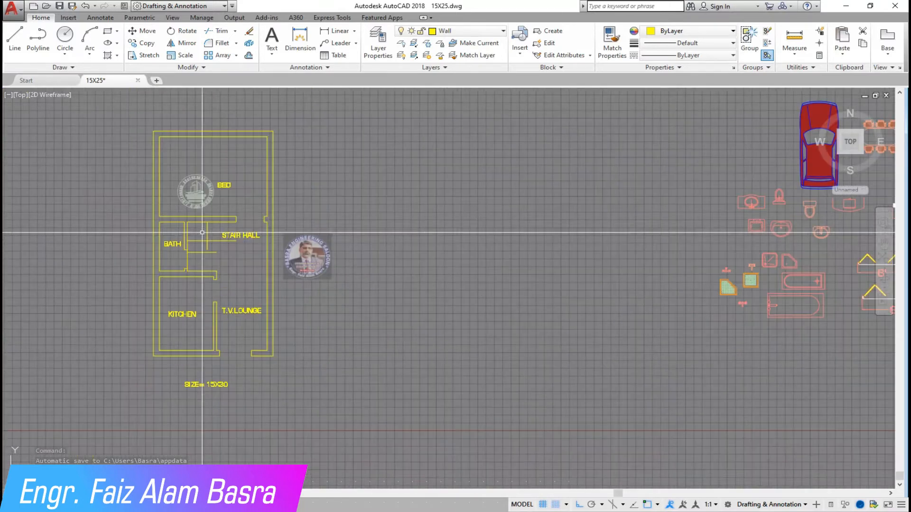
{"action": "scroll", "coordinate": [202, 232], "scroll_direction": "up", "scroll_amount": 3}
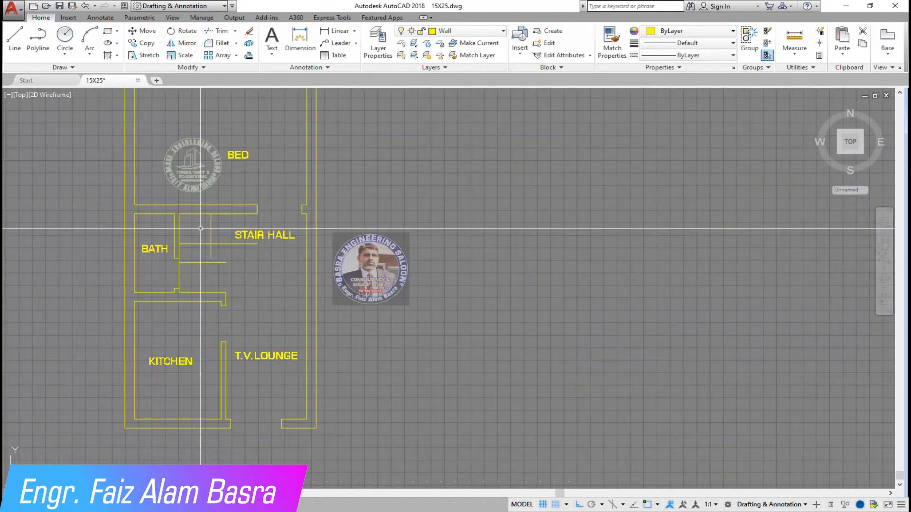
{"action": "scroll", "coordinate": [200, 229], "scroll_direction": "up", "scroll_amount": 4}
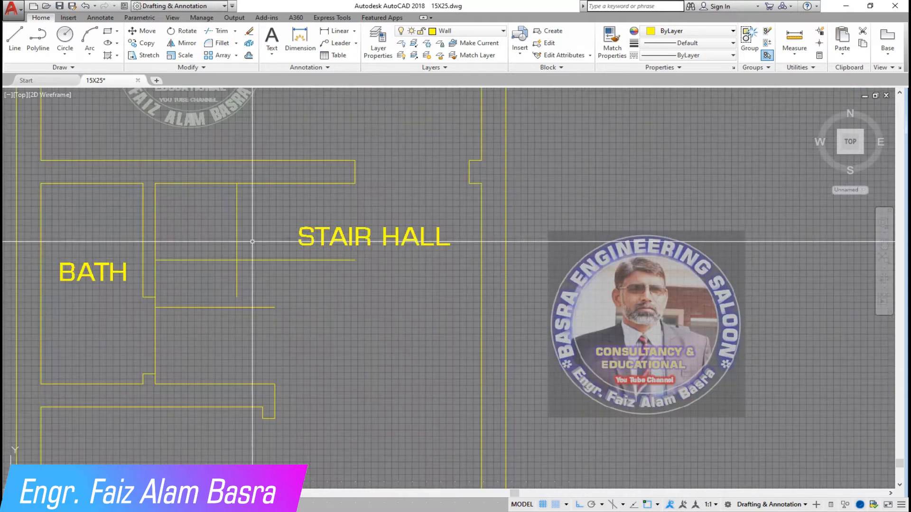
{"action": "scroll", "coordinate": [252, 242], "scroll_direction": "down", "scroll_amount": 2}
{"action": "scroll", "coordinate": [209, 244], "scroll_direction": "up", "scroll_amount": 2}
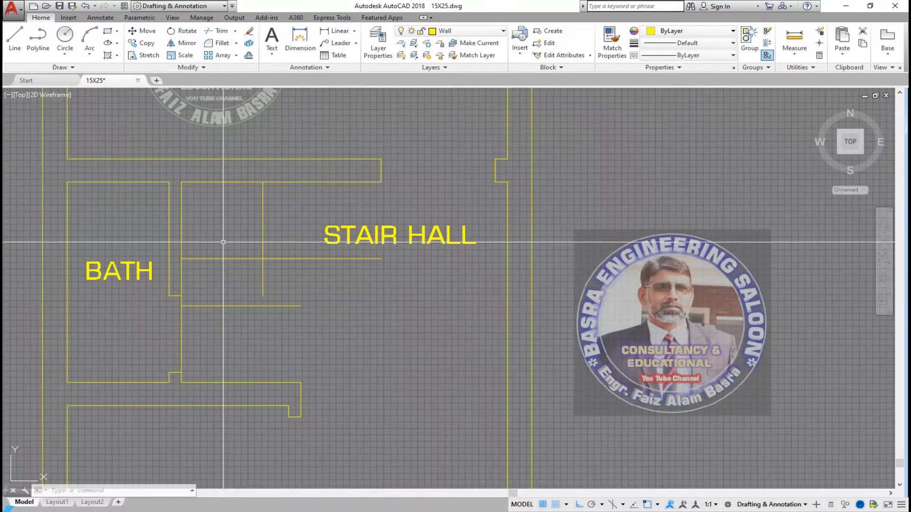
{"action": "left_click", "coordinate": [264, 236]}
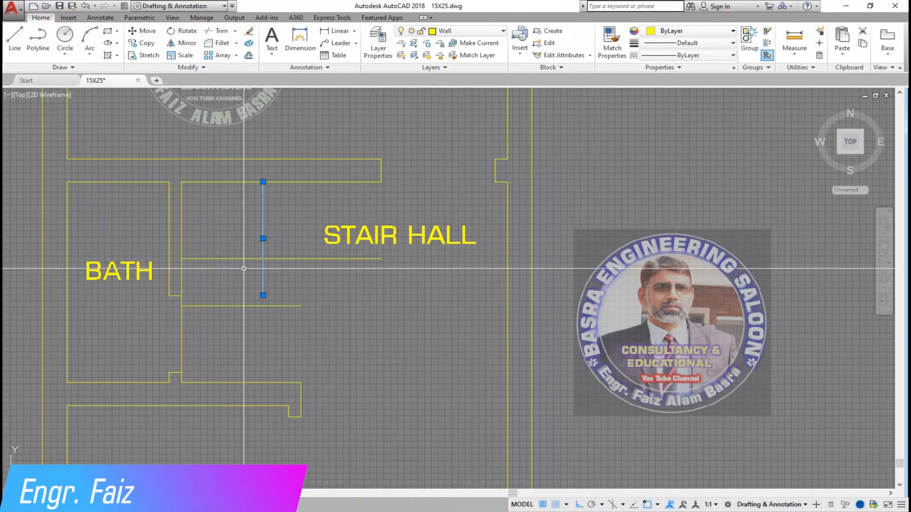
{"action": "key", "text": "Escape"}
Offset the horizontal stair line beside the bath downward, and offset the resulting line once more to add two tread lines
{"action": "scroll", "coordinate": [207, 265], "scroll_direction": "up", "scroll_amount": 1}
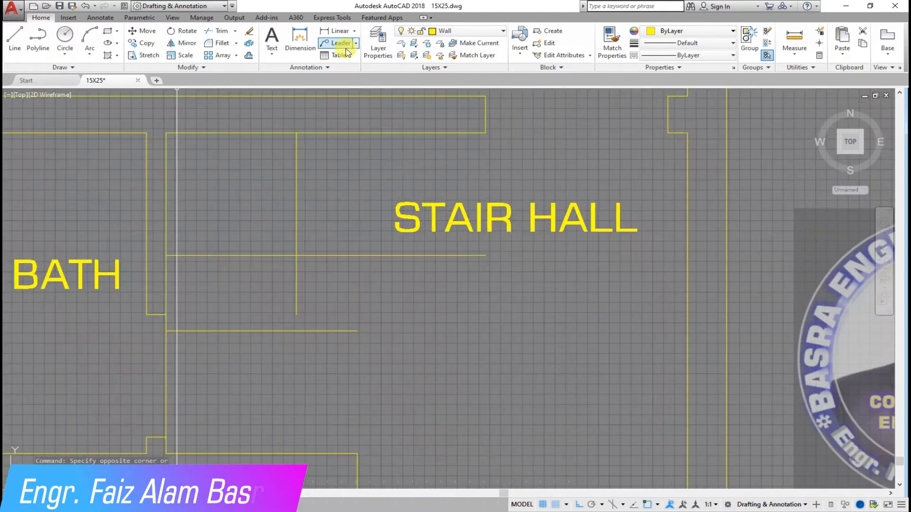
{"action": "left_click", "coordinate": [248, 55]}
{"action": "scroll", "coordinate": [227, 282], "scroll_direction": "up", "scroll_amount": 1}
{"action": "left_click", "coordinate": [231, 239]}
{"action": "left_click", "coordinate": [243, 269]}
{"action": "left_click", "coordinate": [261, 304]}
{"action": "left_click", "coordinate": [263, 318]}
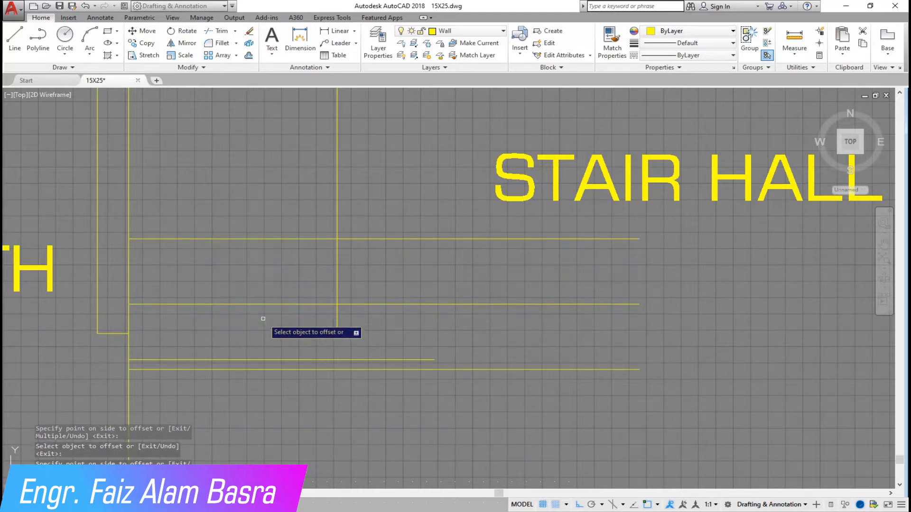
Measure the gap between the two closely spaced horizontal lines beside the bath with a linear dimension, and erase that dimension
{"action": "scroll", "coordinate": [263, 319], "scroll_direction": "down", "scroll_amount": 2}
{"action": "scroll", "coordinate": [250, 166], "scroll_direction": "up", "scroll_amount": 3}
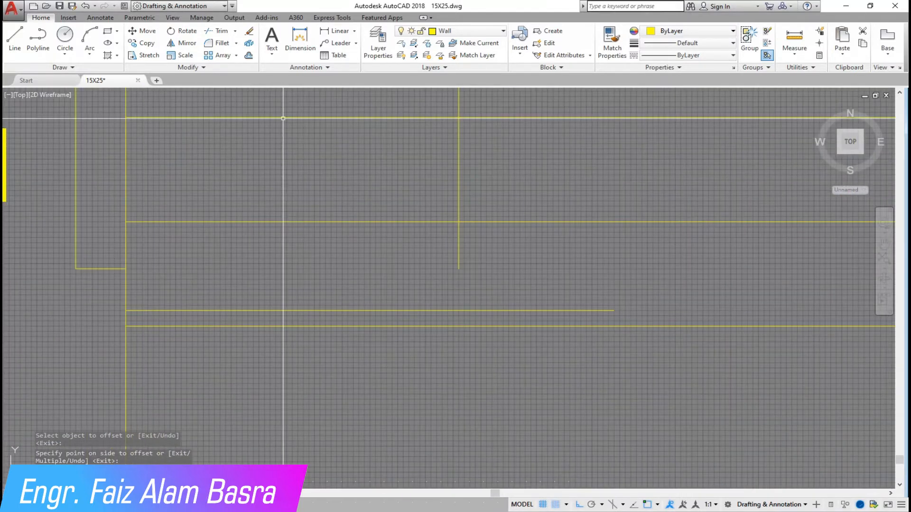
{"action": "left_click", "coordinate": [332, 31]}
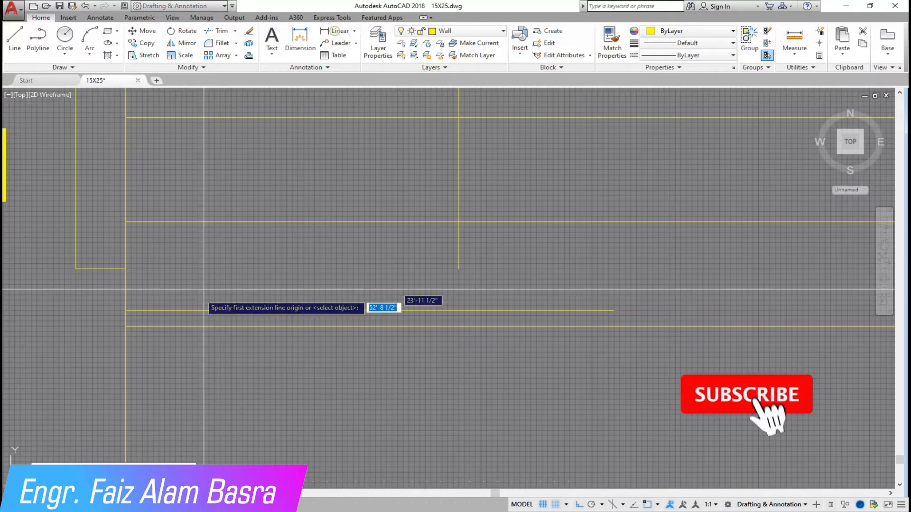
{"action": "left_click", "coordinate": [126, 325]}
{"action": "left_click", "coordinate": [126, 311]}
{"action": "left_click", "coordinate": [125, 272]}
{"action": "left_click", "coordinate": [284, 223]}
{"action": "left_click", "coordinate": [217, 250]}
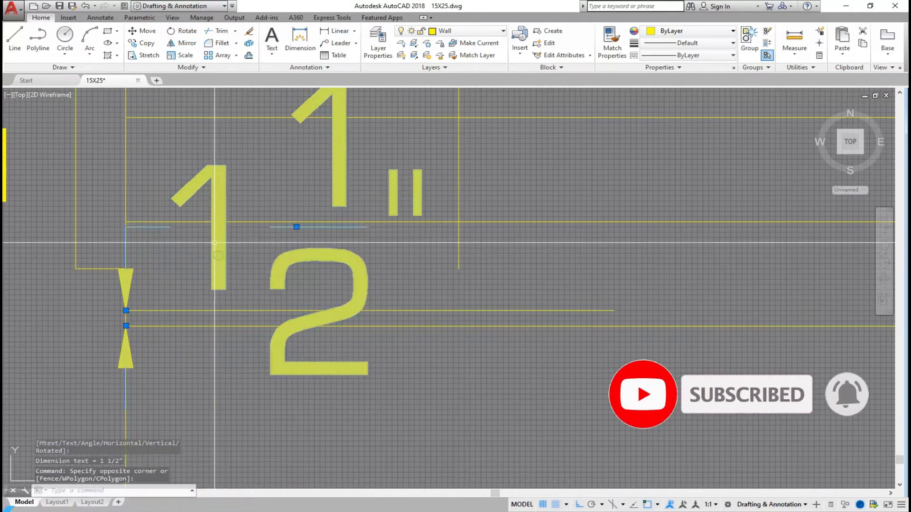
{"action": "left_click", "coordinate": [248, 31]}
Stretch the walls between the bath, stair hall and kitchen downward by 1.5
{"action": "scroll", "coordinate": [282, 292], "scroll_direction": "down", "scroll_amount": 5}
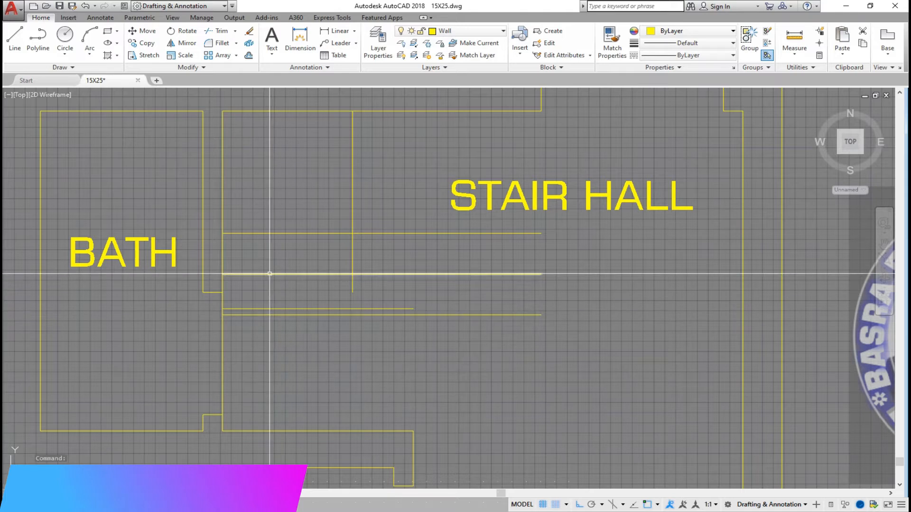
{"action": "scroll", "coordinate": [271, 268], "scroll_direction": "down", "scroll_amount": 5}
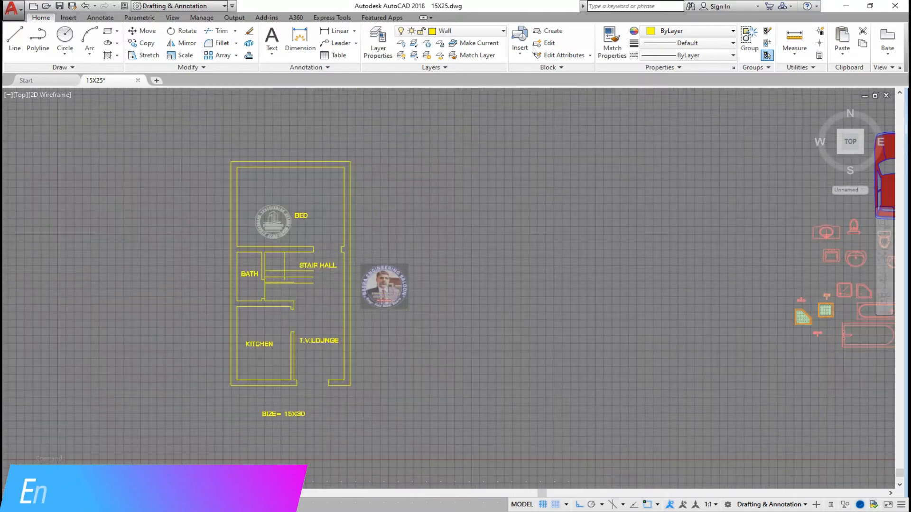
{"action": "scroll", "coordinate": [265, 284], "scroll_direction": "up", "scroll_amount": 4}
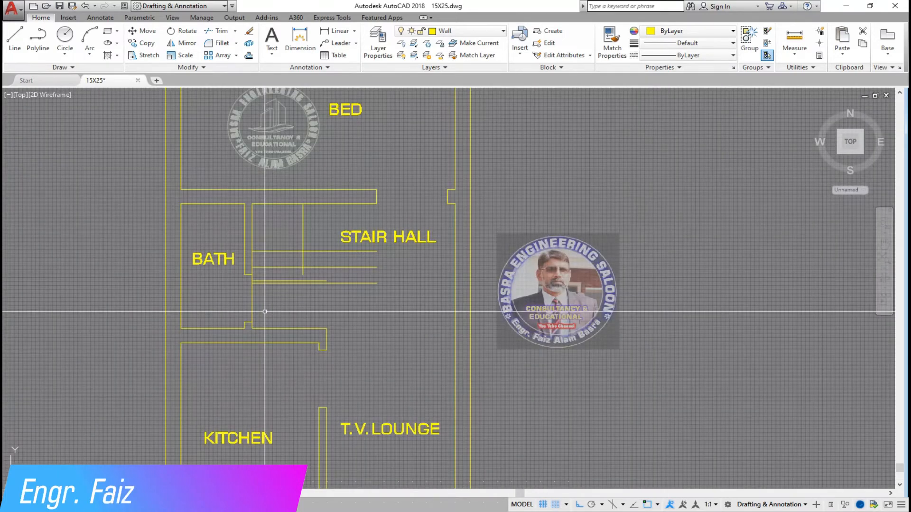
{"action": "scroll", "coordinate": [265, 312], "scroll_direction": "down", "scroll_amount": 4}
{"action": "scroll", "coordinate": [285, 318], "scroll_direction": "up", "scroll_amount": 4}
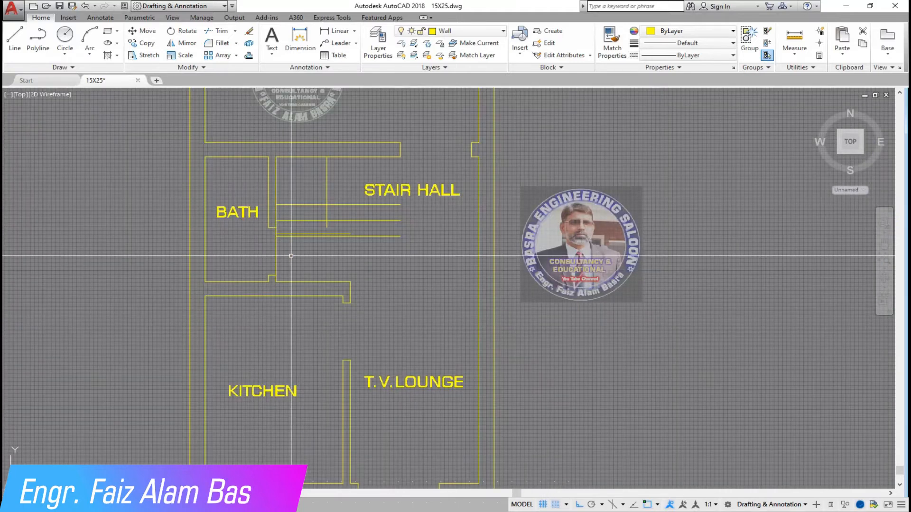
{"action": "scroll", "coordinate": [307, 207], "scroll_direction": "up", "scroll_amount": 2}
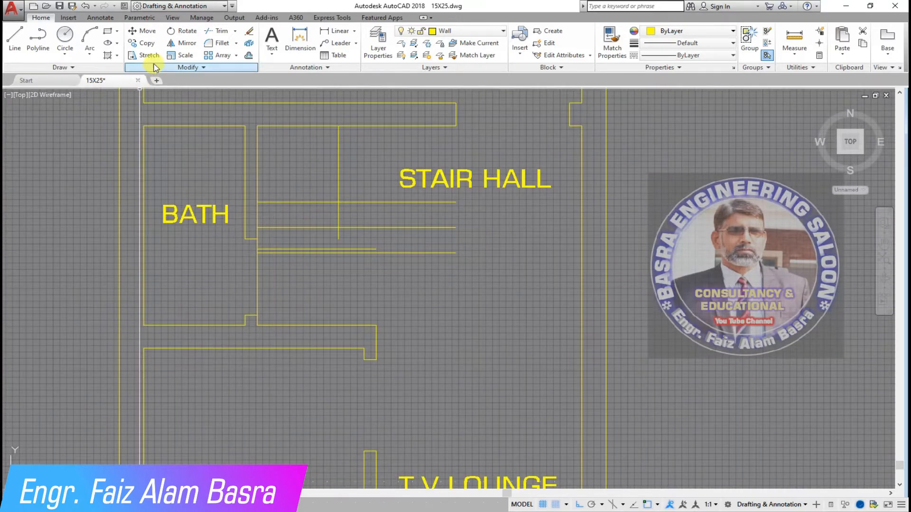
{"action": "left_click", "coordinate": [399, 462]}
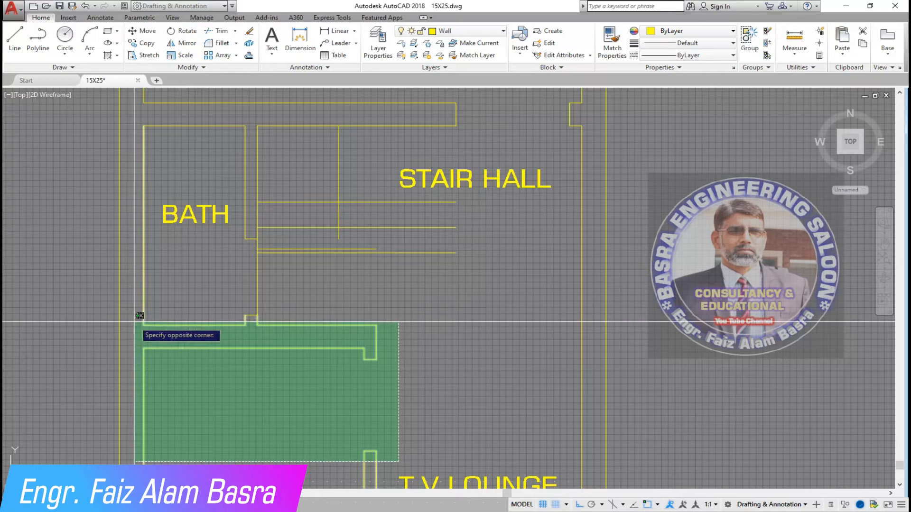
{"action": "left_click", "coordinate": [137, 239]}
{"action": "key", "text": "Return"}
{"action": "left_click", "coordinate": [458, 302]}
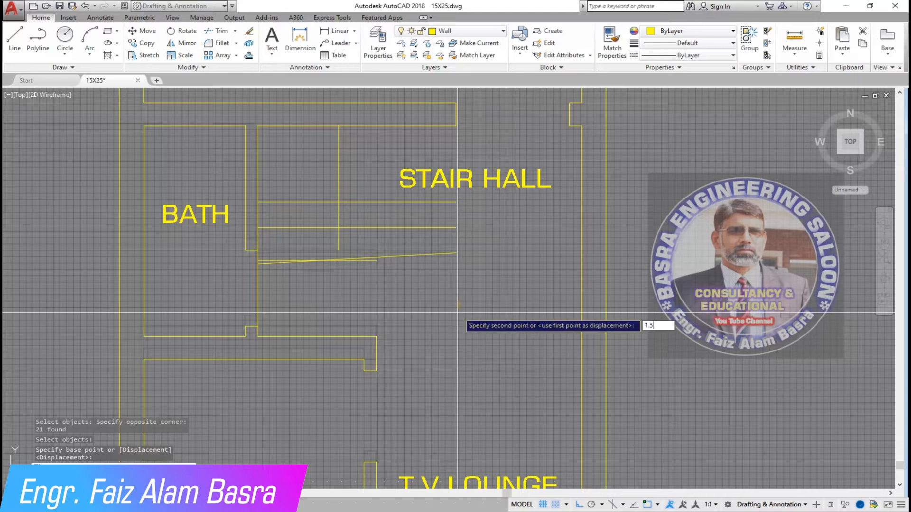
{"action": "key", "text": "Return"}
Dimension the widths of the upper and lower stair flights between the horizontal stair lines and the adjoining walls
{"action": "scroll", "coordinate": [325, 285], "scroll_direction": "up", "scroll_amount": 5}
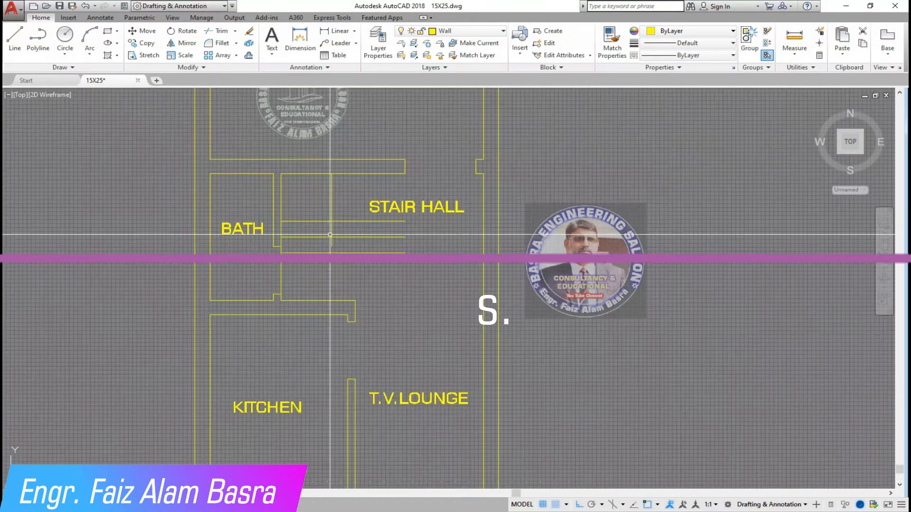
{"action": "scroll", "coordinate": [347, 220], "scroll_direction": "up", "scroll_amount": 4}
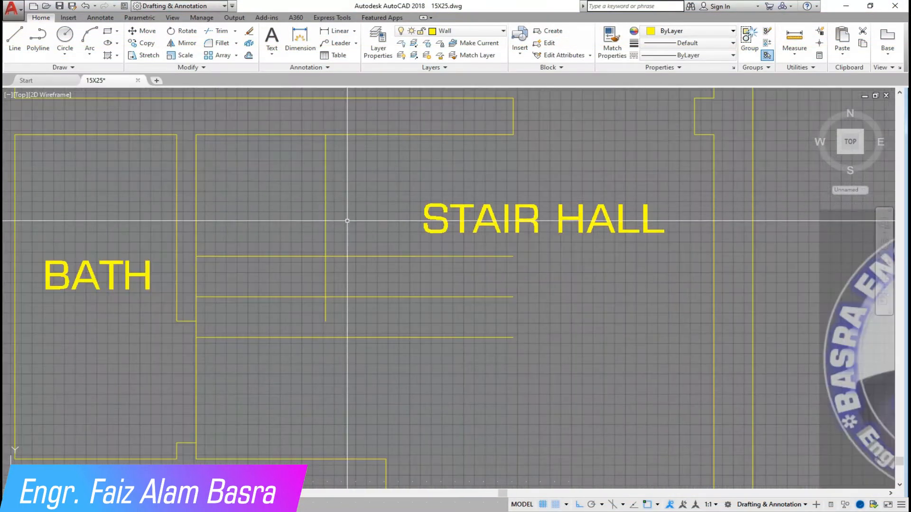
{"action": "left_click", "coordinate": [334, 31]}
{"action": "left_click", "coordinate": [325, 256]}
{"action": "left_click", "coordinate": [326, 134]}
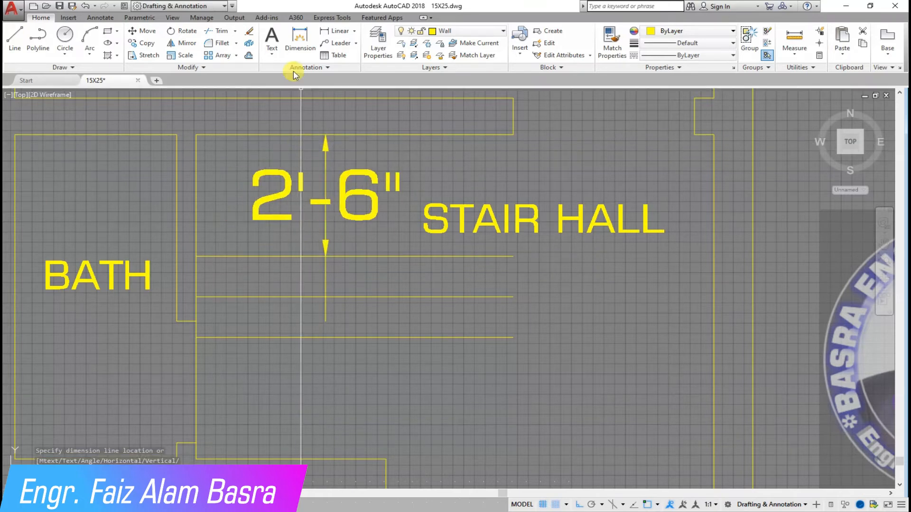
{"action": "left_click", "coordinate": [327, 31]}
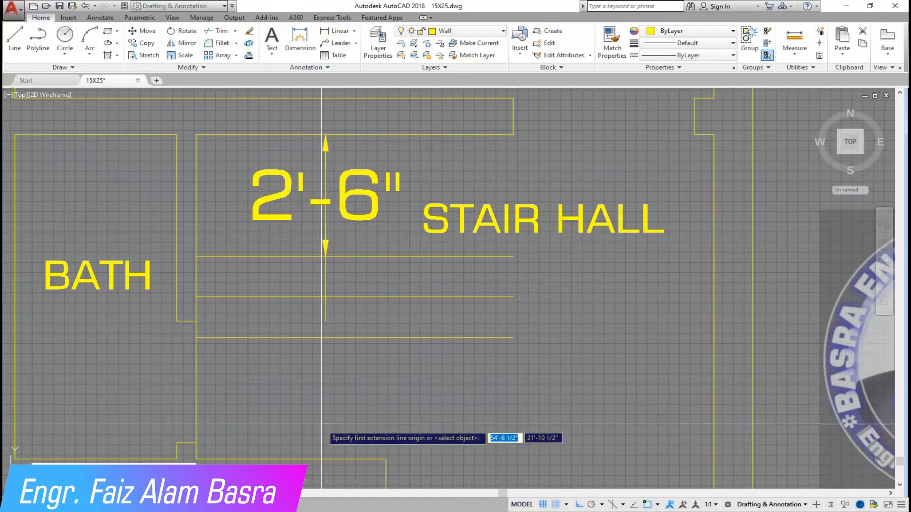
{"action": "left_click", "coordinate": [325, 459]}
{"action": "left_click", "coordinate": [325, 337]}
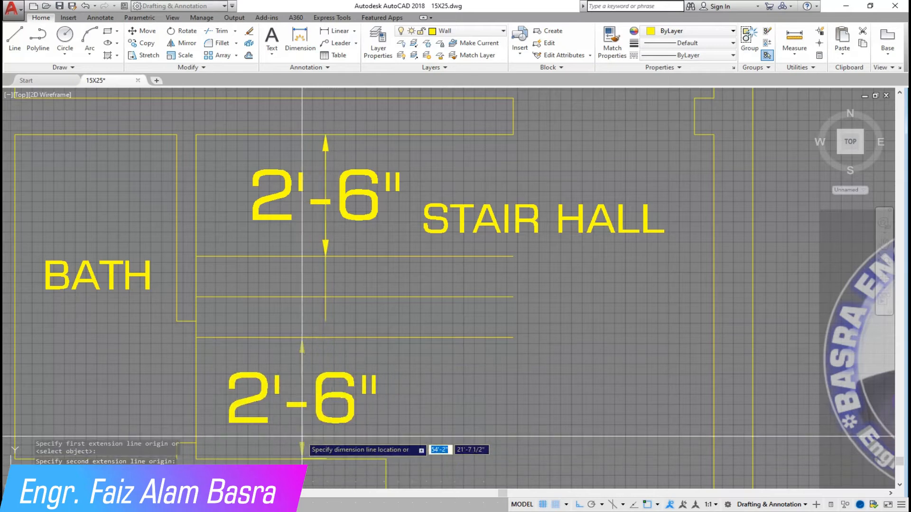
{"action": "scroll", "coordinate": [299, 283], "scroll_direction": "down", "scroll_amount": 3}
{"action": "left_click", "coordinate": [300, 359]}
Erase the two temporary stair flight width dimensions
{"action": "left_click", "coordinate": [308, 340]}
{"action": "left_click", "coordinate": [340, 231]}
{"action": "left_click", "coordinate": [340, 231]}
{"action": "left_click", "coordinate": [248, 34]}
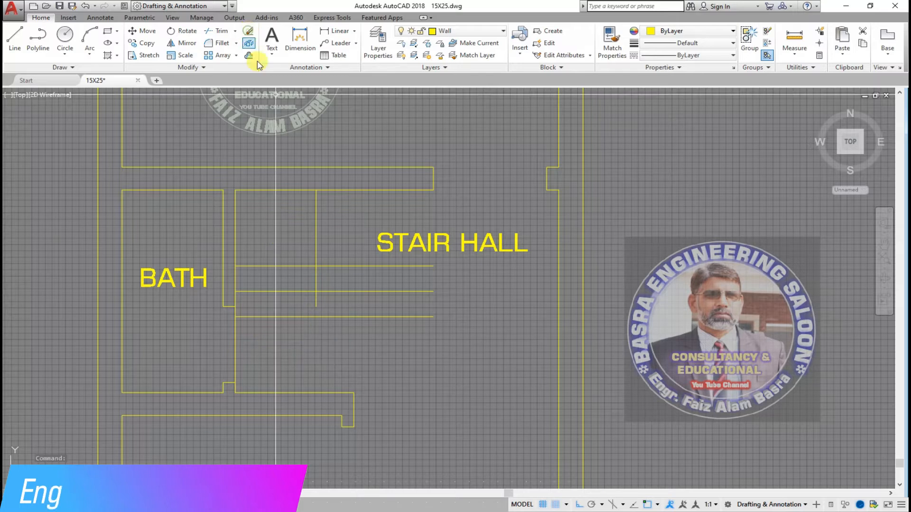
Extend the vertical stair line down to the wall above the kitchen, and end the Extend command
{"action": "scroll", "coordinate": [335, 343], "scroll_direction": "up", "scroll_amount": 2}
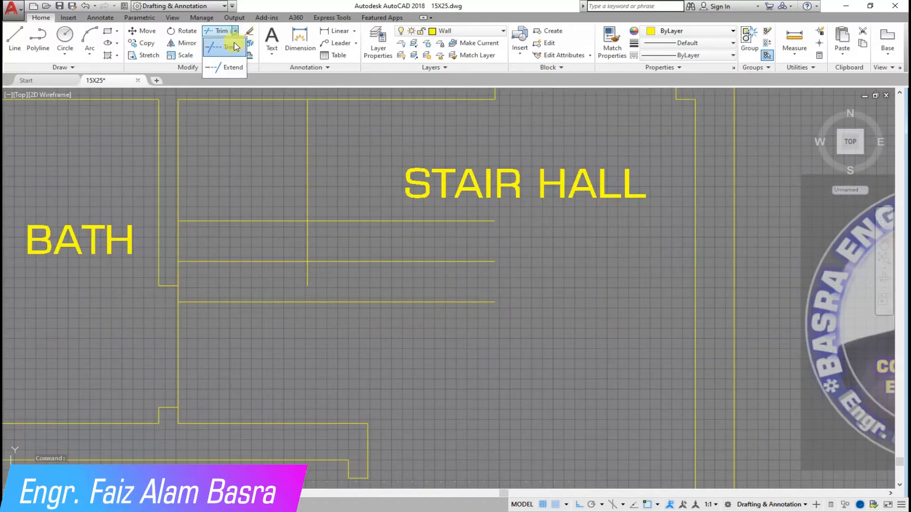
{"action": "key", "text": "Return"}
{"action": "left_click", "coordinate": [316, 277]}
{"action": "left_click", "coordinate": [294, 273]}
{"action": "left_click", "coordinate": [315, 290]}
{"action": "left_click", "coordinate": [289, 283]}
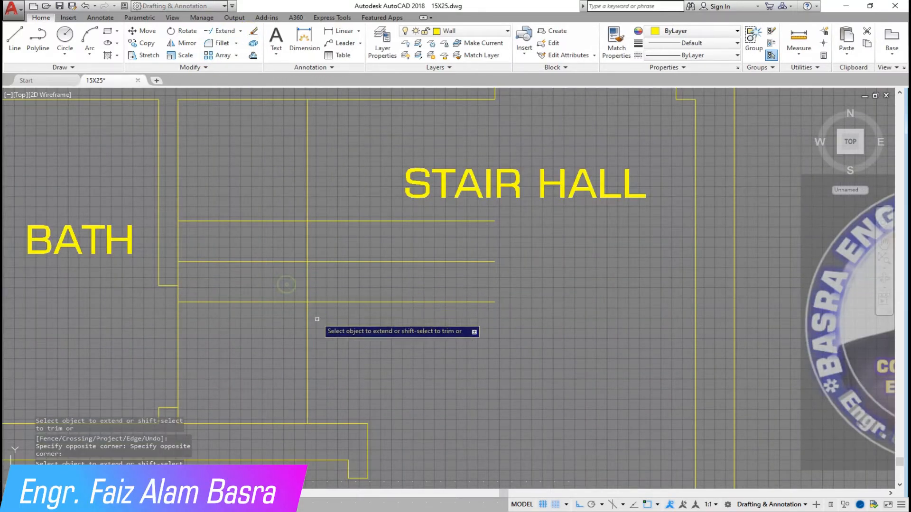
{"action": "scroll", "coordinate": [325, 294], "scroll_direction": "down", "scroll_amount": 2}
{"action": "scroll", "coordinate": [315, 337], "scroll_direction": "up", "scroll_amount": 4}
{"action": "scroll", "coordinate": [316, 342], "scroll_direction": "down", "scroll_amount": 2}
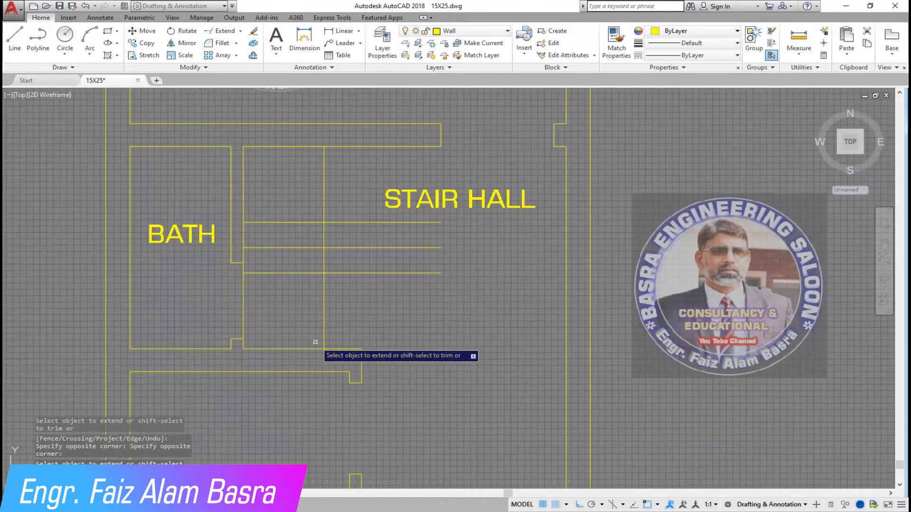
{"action": "scroll", "coordinate": [371, 153], "scroll_direction": "up", "scroll_amount": 2}
{"action": "right_click", "coordinate": [374, 178]}
{"action": "left_click", "coordinate": [390, 186]}
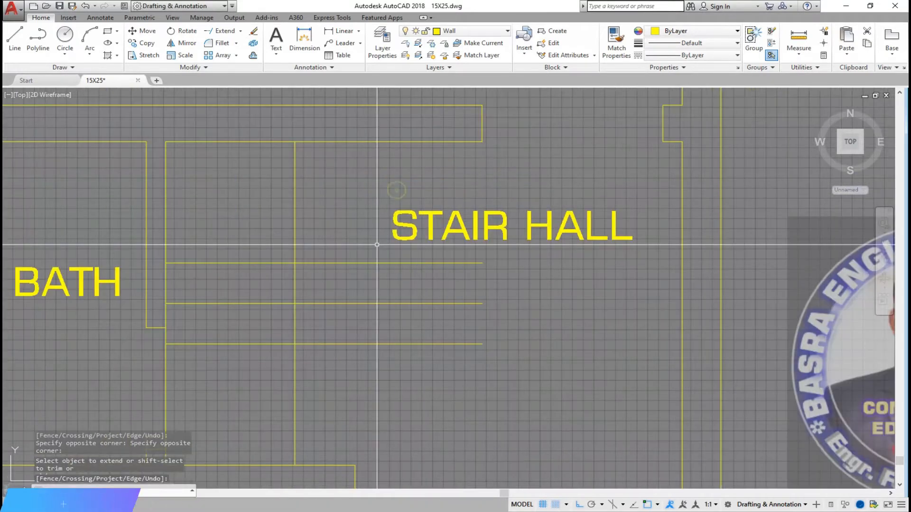
Offset the bath partition's stair-hall face repeatedly to the right to add the first three vertical tread lines
{"action": "left_click", "coordinate": [254, 57]}
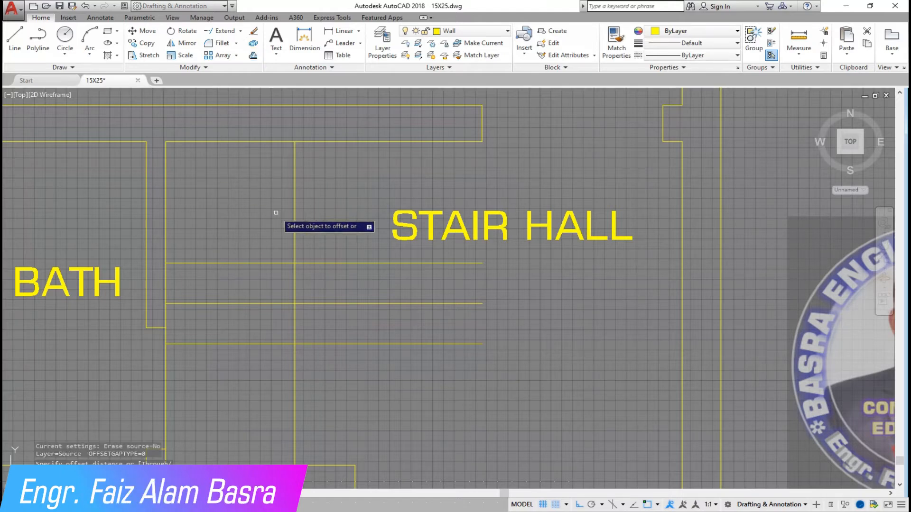
{"action": "scroll", "coordinate": [226, 208], "scroll_direction": "down", "scroll_amount": 2}
{"action": "scroll", "coordinate": [193, 201], "scroll_direction": "up", "scroll_amount": 2}
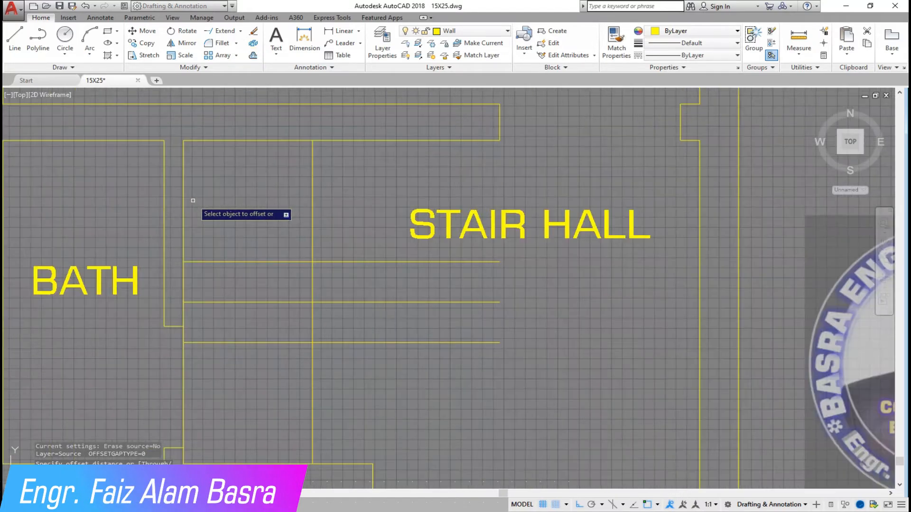
{"action": "left_click", "coordinate": [183, 203]}
{"action": "left_click", "coordinate": [245, 210]}
{"action": "left_click", "coordinate": [226, 214]}
{"action": "left_click", "coordinate": [293, 217]}
{"action": "key", "text": "Return"}
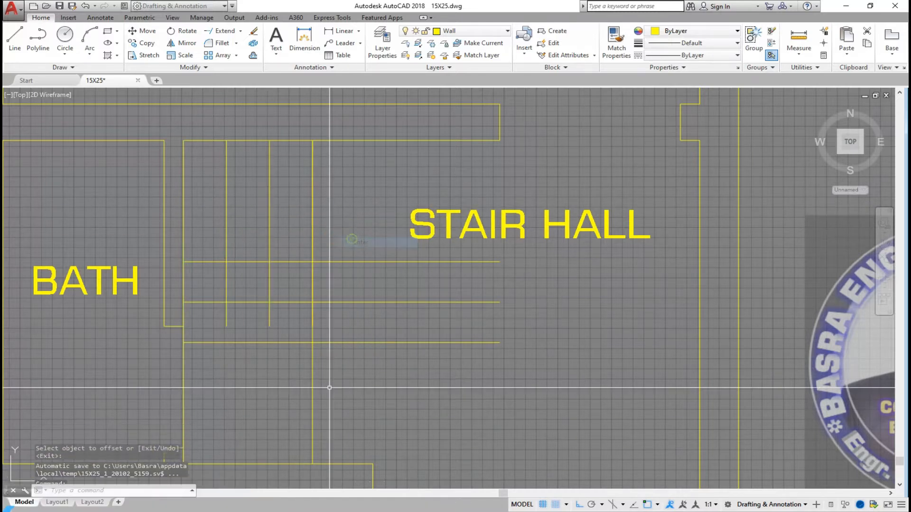
Erase the long vertical stair line that runs down to the wall above the kitchen
{"action": "left_click", "coordinate": [312, 218]}
{"action": "left_click", "coordinate": [254, 31]}
{"action": "scroll", "coordinate": [319, 250], "scroll_direction": "up", "scroll_amount": 1}
{"action": "scroll", "coordinate": [314, 249], "scroll_direction": "down", "scroll_amount": 1}
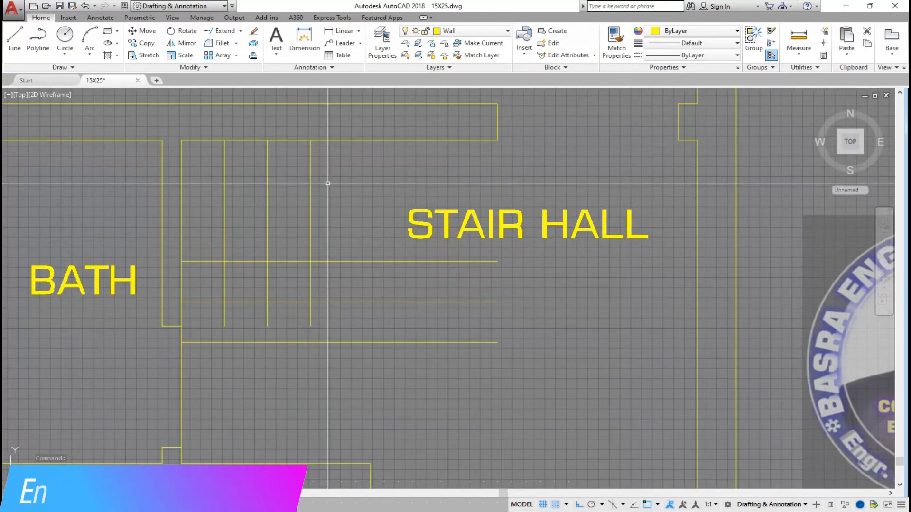
Offset the third vertical tread line successively to the right to add four more tread lines
{"action": "left_click", "coordinate": [253, 56]}
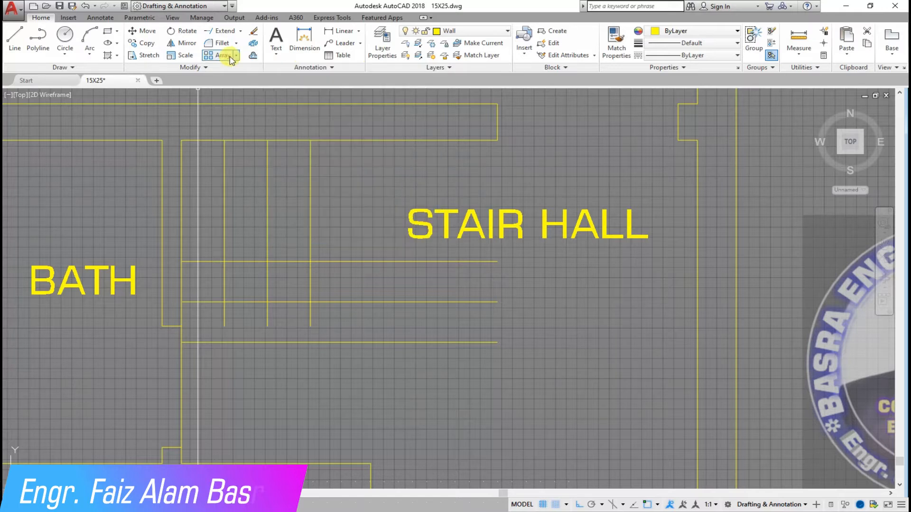
{"action": "key", "text": "Return"}
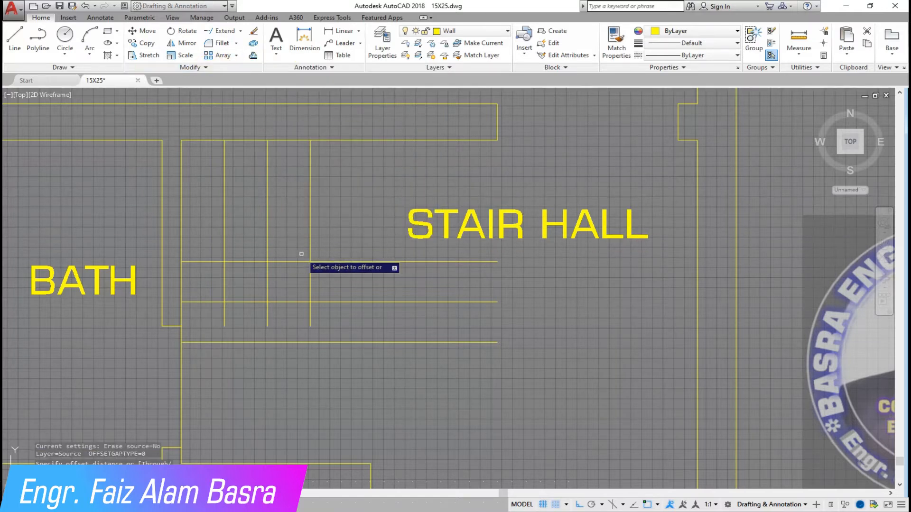
{"action": "left_click", "coordinate": [310, 242]}
{"action": "left_click", "coordinate": [380, 230]}
{"action": "left_click", "coordinate": [354, 192]}
{"action": "left_click", "coordinate": [408, 188]}
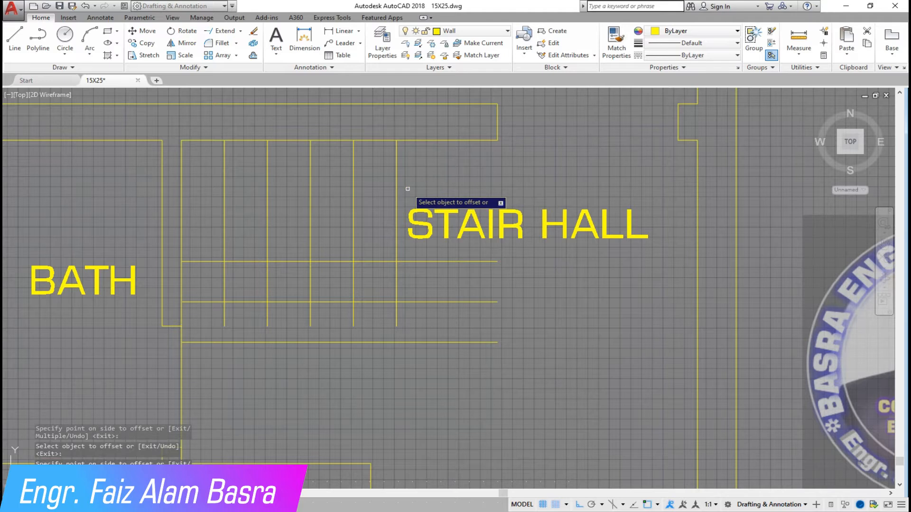
{"action": "left_click", "coordinate": [397, 189]}
{"action": "left_click", "coordinate": [455, 188]}
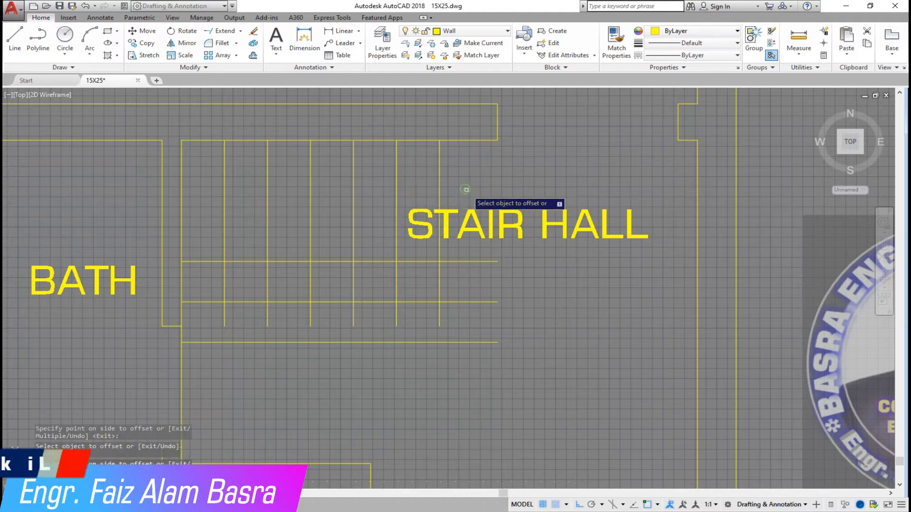
{"action": "left_click", "coordinate": [441, 183]}
{"action": "left_click", "coordinate": [471, 166]}
{"action": "key", "text": "Return"}
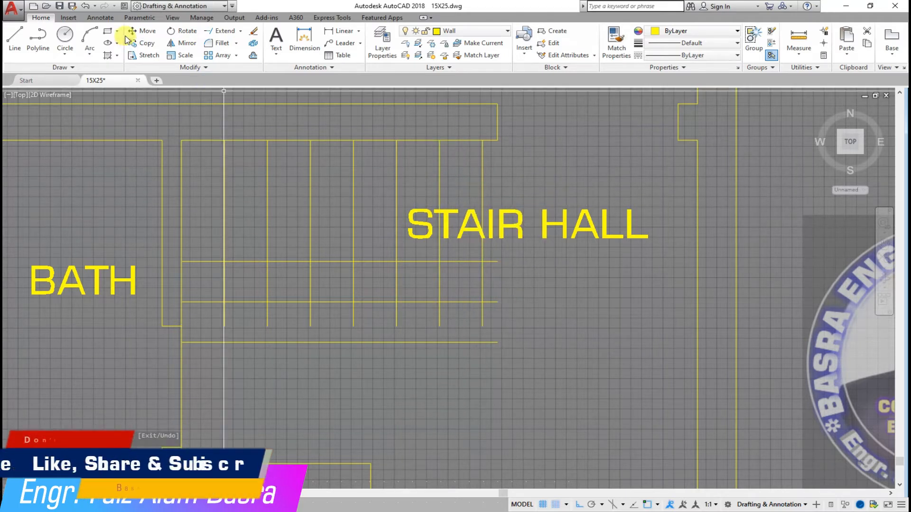
Move the STAIR HALL label straight down below the horizontal stair lines
{"action": "left_click", "coordinate": [583, 222]}
{"action": "key", "text": "Return"}
{"action": "left_click", "coordinate": [559, 151]}
{"action": "left_click", "coordinate": [571, 295]}
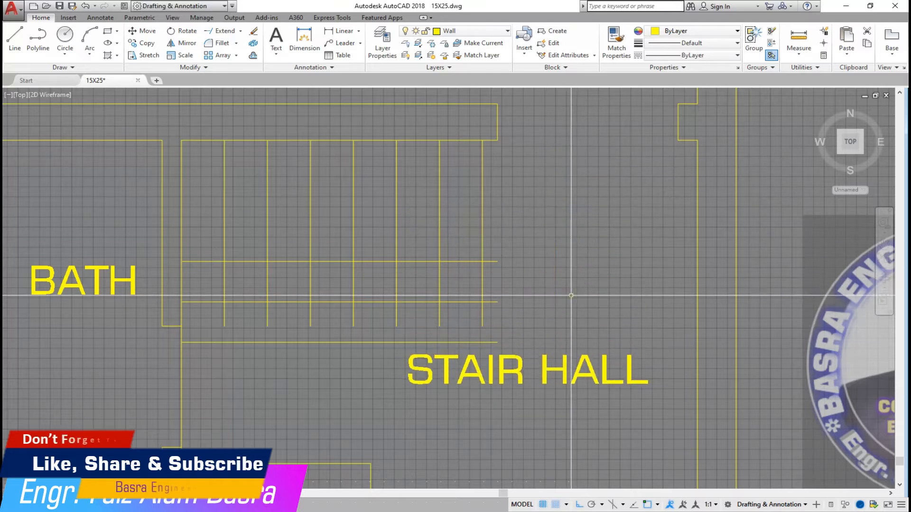
Trim the tread lines just below the uppermost horizontal stair line, and trim that line's end beyond the last tread
{"action": "left_click", "coordinate": [226, 47]}
{"action": "key", "text": "Return"}
{"action": "left_click", "coordinate": [519, 287]}
{"action": "left_click", "coordinate": [211, 276]}
{"action": "left_click", "coordinate": [498, 288]}
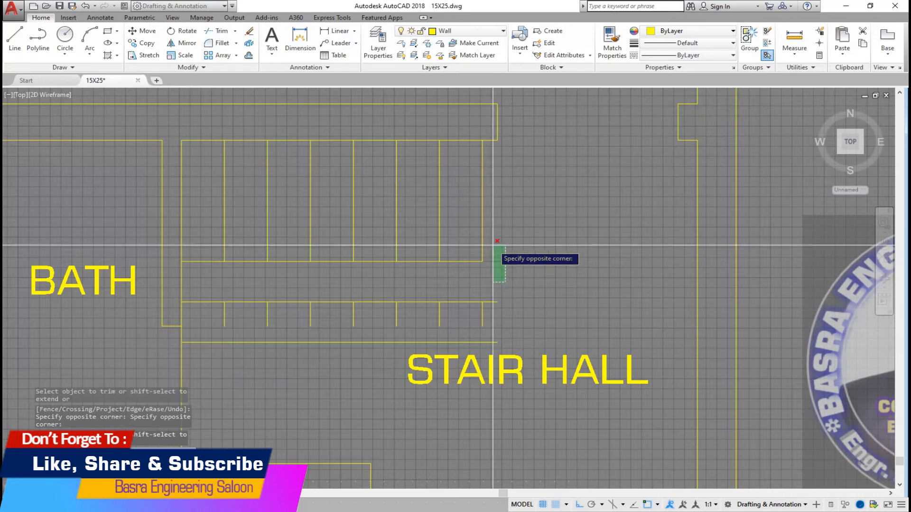
{"action": "left_click", "coordinate": [500, 255]}
{"action": "key", "text": "Return"}
Erase the leftover tread stubs and the two horizontal lines below the upper stair flight
{"action": "left_click", "coordinate": [501, 344]}
{"action": "left_click", "coordinate": [240, 290]}
{"action": "left_click", "coordinate": [248, 31]}
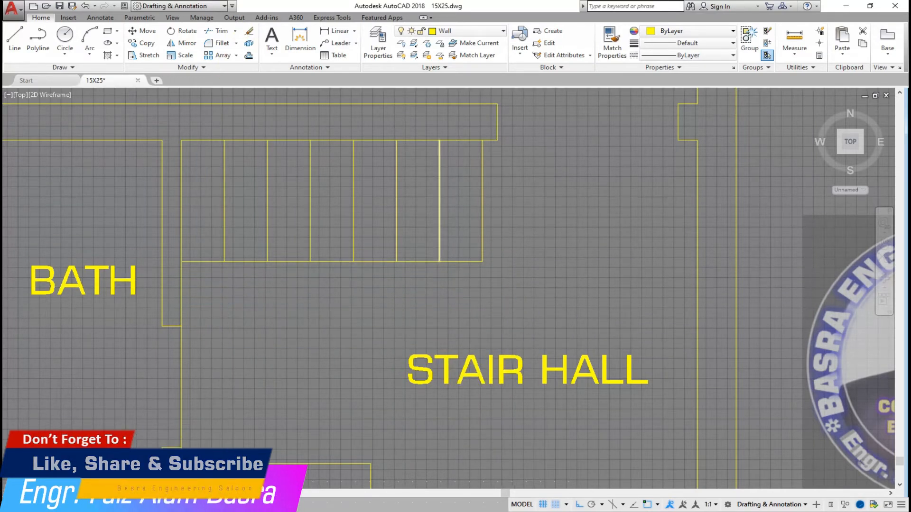
Erase the vertical line across the bath door opening
{"action": "scroll", "coordinate": [436, 260], "scroll_direction": "down", "scroll_amount": 1}
{"action": "scroll", "coordinate": [278, 361], "scroll_direction": "up", "scroll_amount": 1}
{"action": "left_click", "coordinate": [285, 346]}
{"action": "left_click", "coordinate": [248, 31]}
{"action": "scroll", "coordinate": [334, 291], "scroll_direction": "down", "scroll_amount": 1}
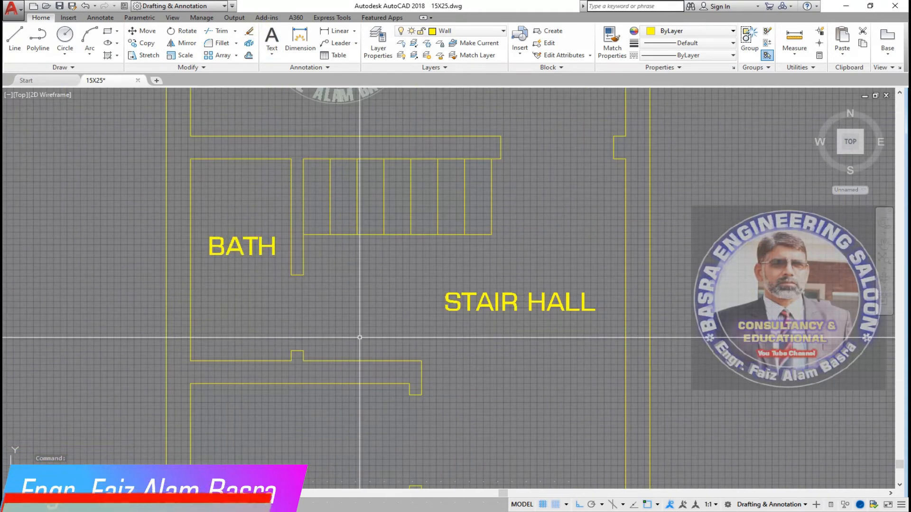
{"action": "scroll", "coordinate": [339, 157], "scroll_direction": "up", "scroll_amount": 1}
{"action": "scroll", "coordinate": [284, 190], "scroll_direction": "down", "scroll_amount": 1}
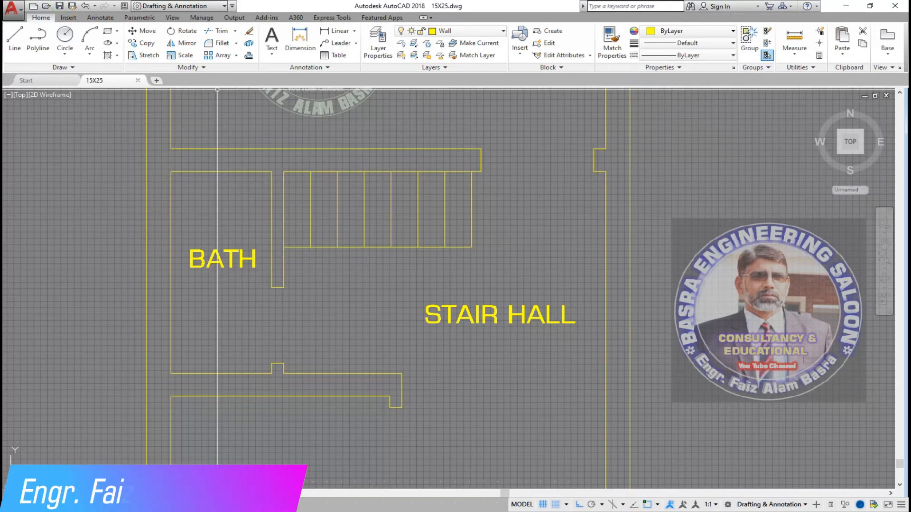
Edit the STAIR HALL label so that it reads STAIR
{"action": "left_click", "coordinate": [485, 309]}
{"action": "double_click", "coordinate": [486, 309]}
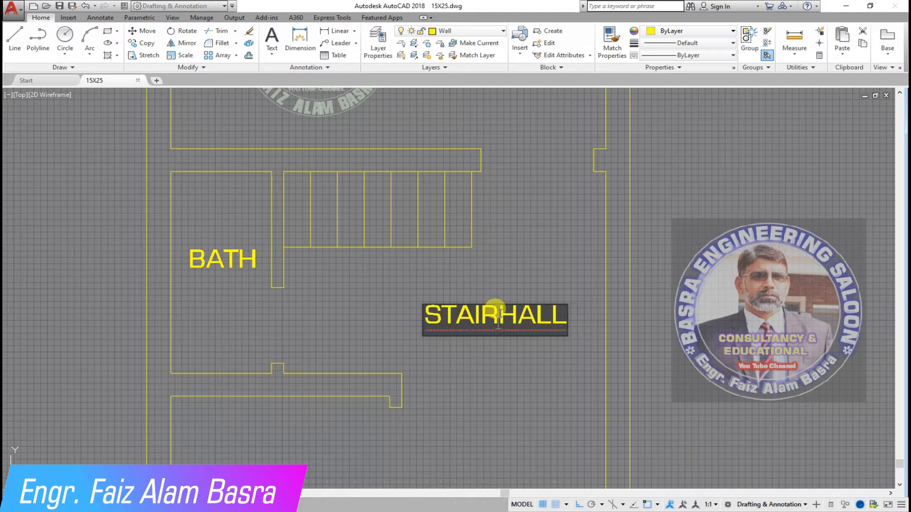
{"action": "left_click", "coordinate": [502, 316]}
Move the STAIR label onto the stair flight, over the lower edge line of the treads
{"action": "left_click", "coordinate": [147, 43]}
{"action": "left_click", "coordinate": [427, 316]}
{"action": "key", "text": "Return"}
{"action": "left_click", "coordinate": [466, 315]}
{"action": "left_click", "coordinate": [383, 247]}
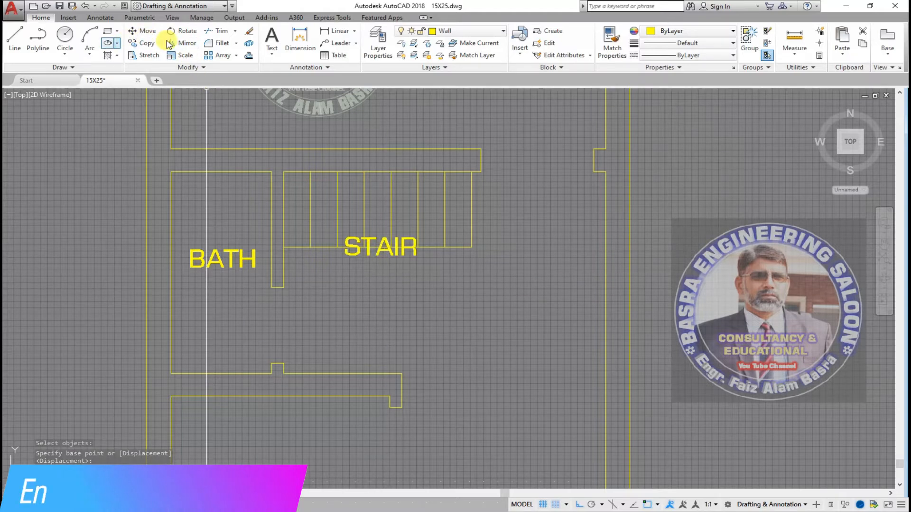
Add a multileader with the text UP, its arrowhead at the middle of the first tread line and its landing just past the last tread
{"action": "left_click", "coordinate": [355, 43]}
{"action": "left_click", "coordinate": [348, 59]}
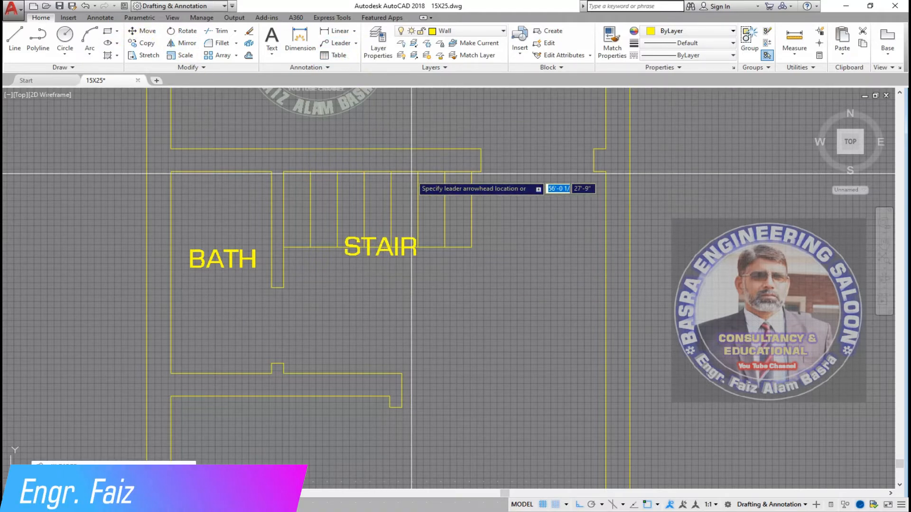
{"action": "key", "text": "Return"}
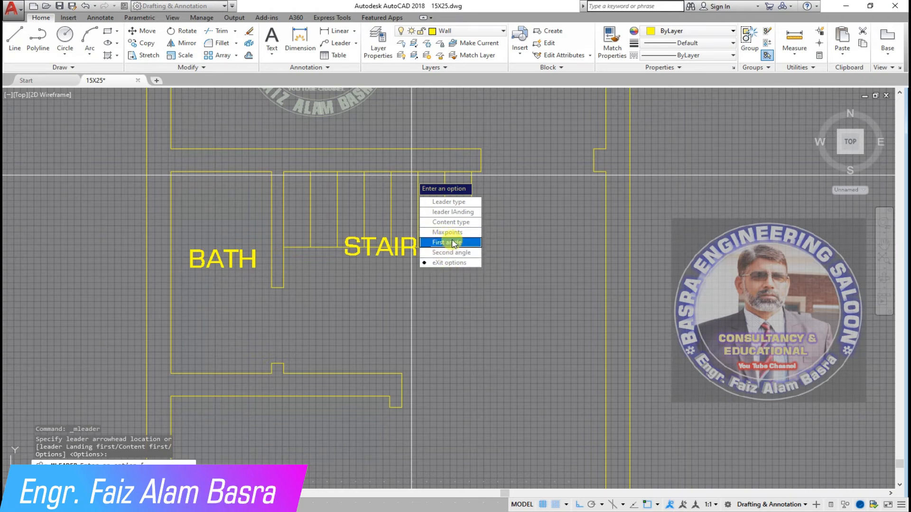
{"action": "left_click", "coordinate": [451, 262]}
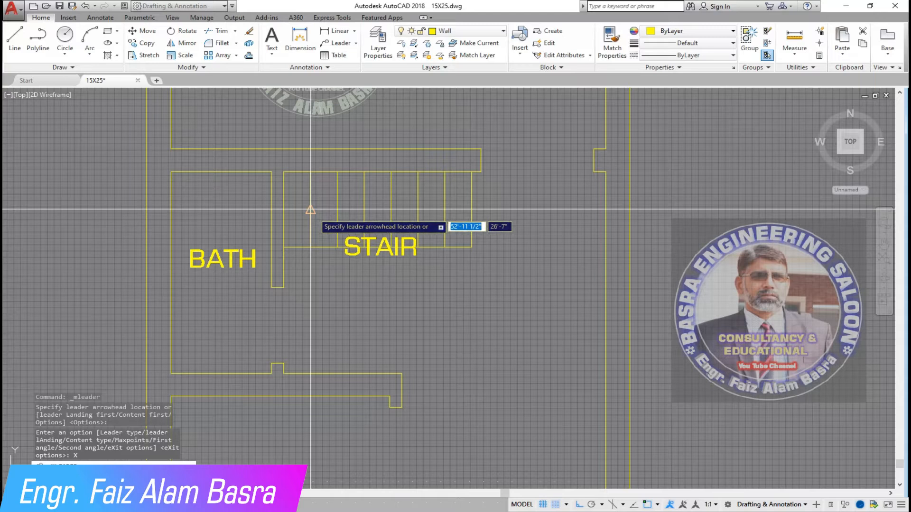
{"action": "left_click", "coordinate": [480, 219]}
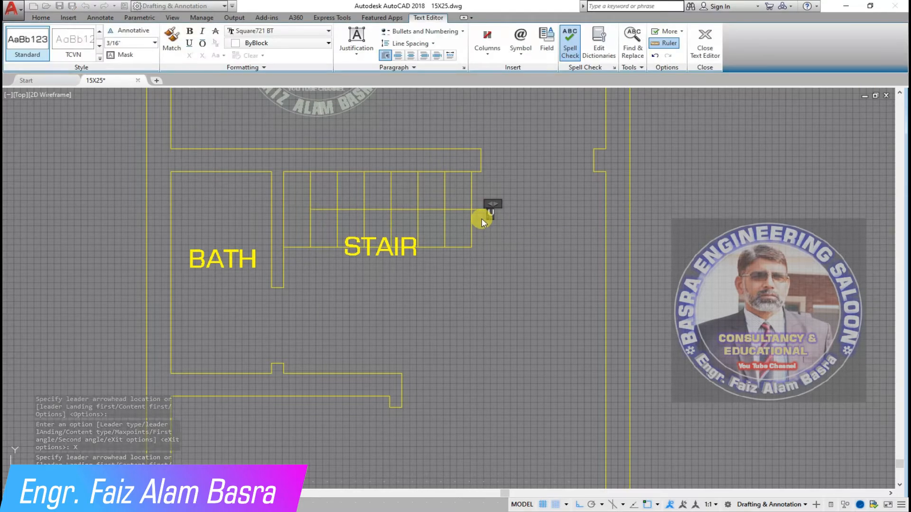
{"action": "left_click", "coordinate": [496, 258]}
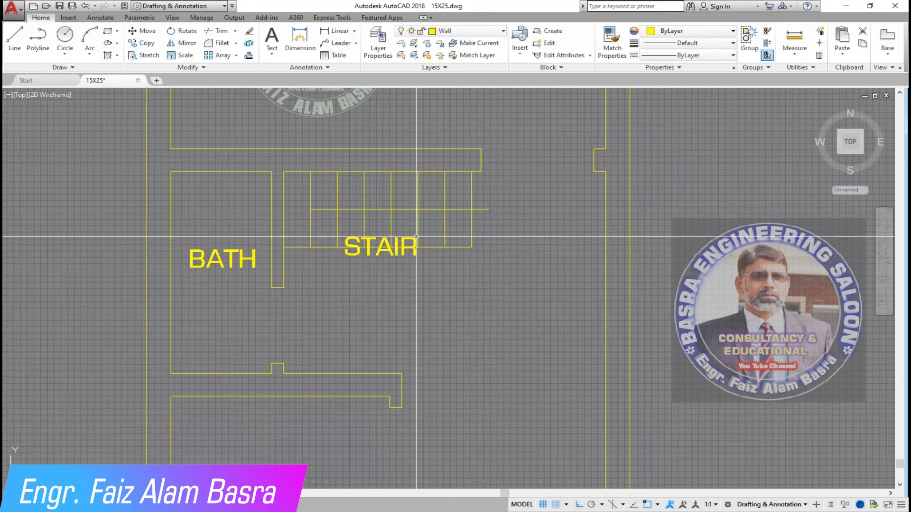
Set the UP multileader's arrowhead size to 4" and its text height to 5"
{"action": "left_click", "coordinate": [500, 235]}
{"action": "left_click", "coordinate": [483, 205]}
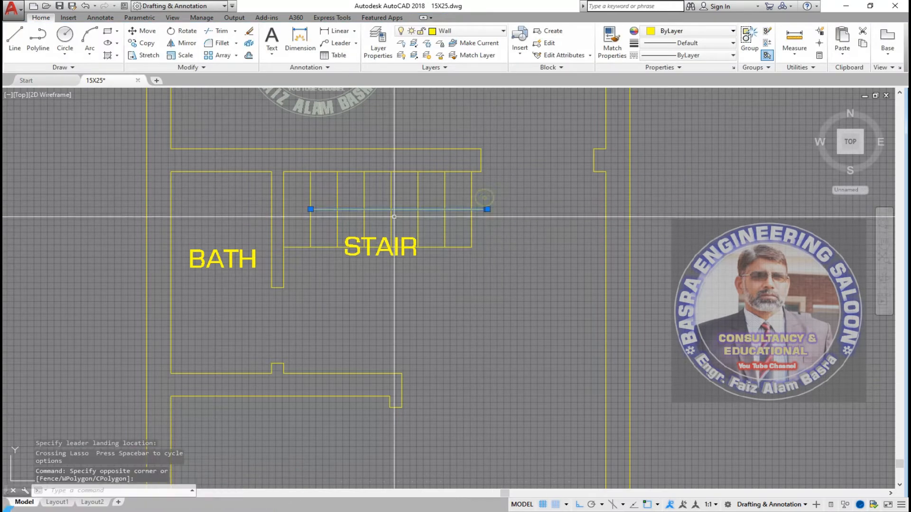
{"action": "scroll", "coordinate": [349, 217], "scroll_direction": "up", "scroll_amount": 2}
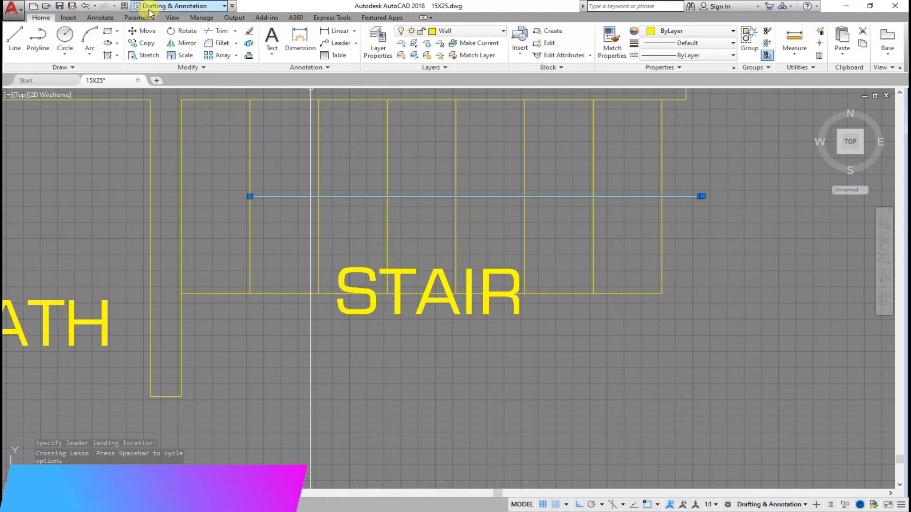
{"action": "left_click", "coordinate": [124, 6]}
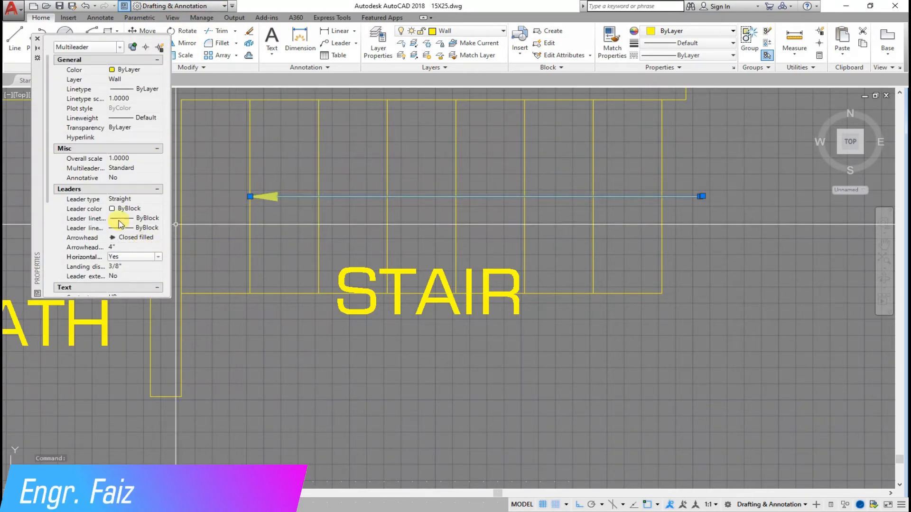
{"action": "scroll", "coordinate": [114, 219], "scroll_direction": "down", "scroll_amount": 2}
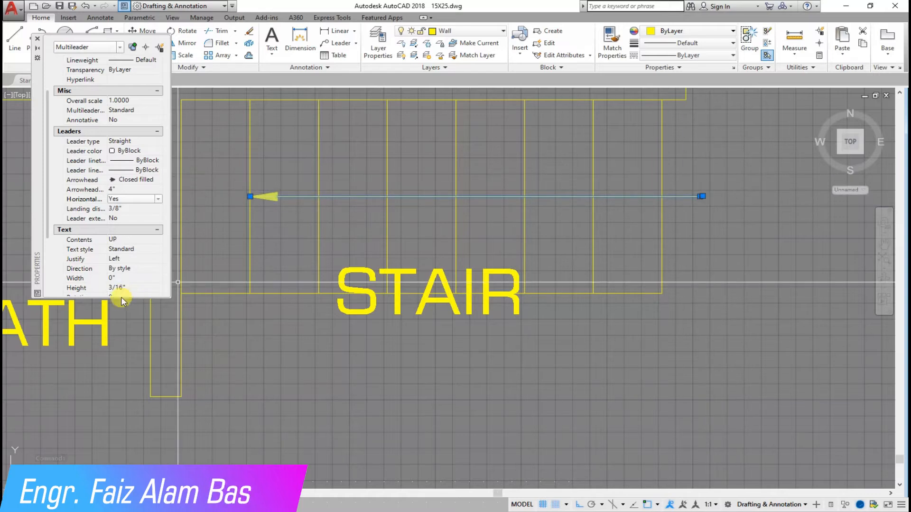
{"action": "scroll", "coordinate": [139, 288], "scroll_direction": "down", "scroll_amount": 2}
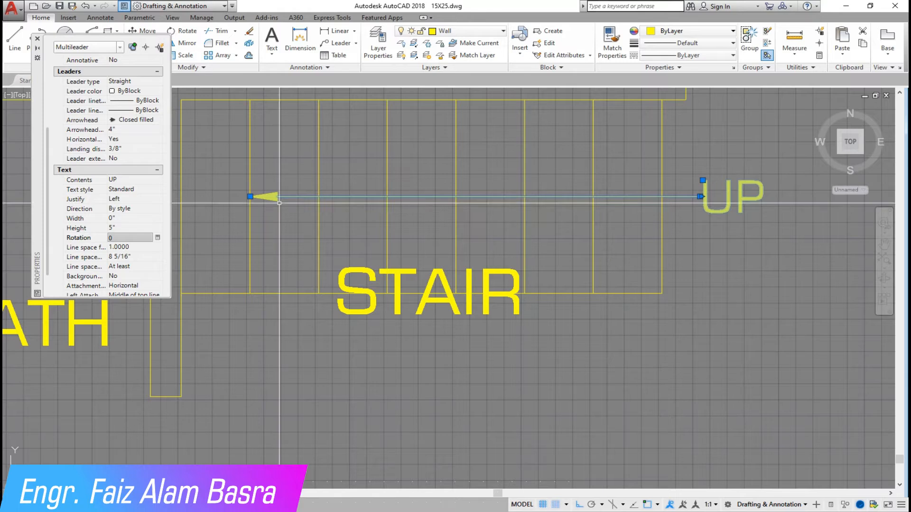
{"action": "left_click", "coordinate": [37, 38]}
Move the STAIR label straight up so it sits inside the treads, below the UP leader line
{"action": "scroll", "coordinate": [202, 233], "scroll_direction": "down", "scroll_amount": 4}
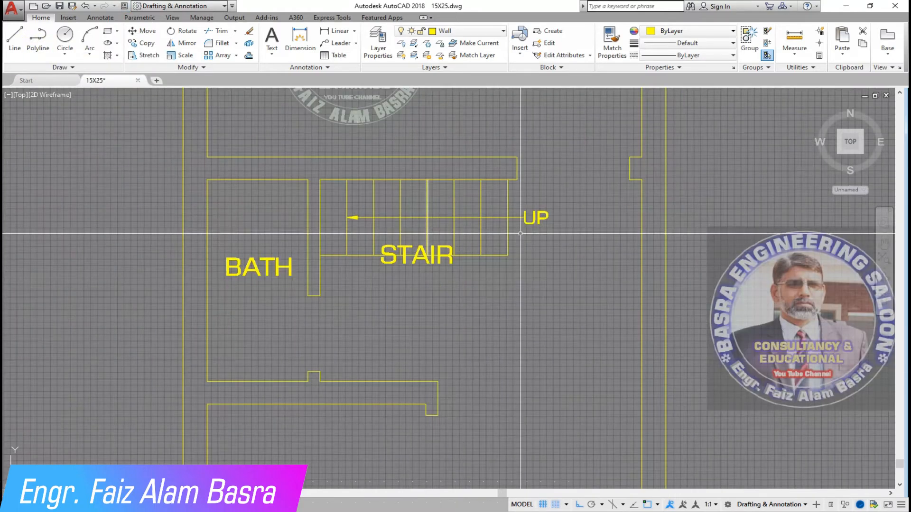
{"action": "scroll", "coordinate": [428, 235], "scroll_direction": "up", "scroll_amount": 2}
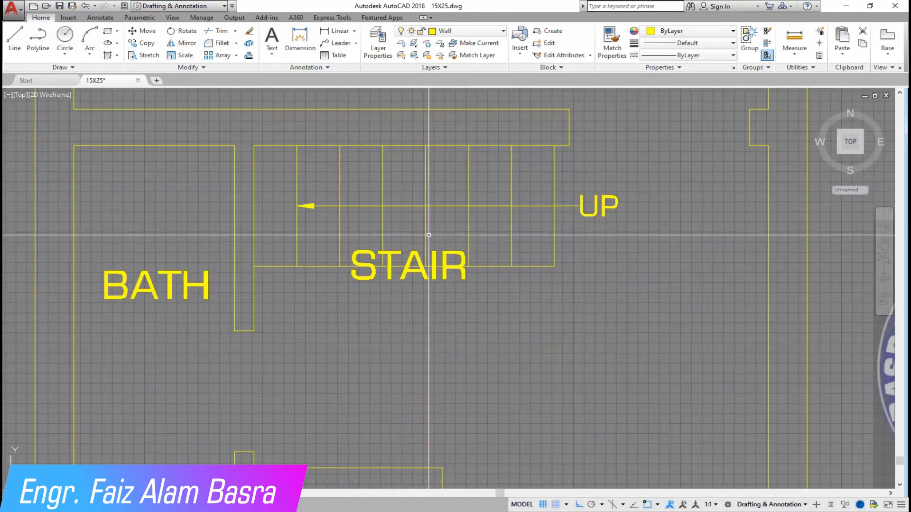
{"action": "left_click", "coordinate": [414, 255]}
{"action": "key", "text": "Return"}
{"action": "left_click", "coordinate": [419, 314]}
{"action": "left_click", "coordinate": [416, 289]}
Look over the lower part of the floor plan and save the drawing
{"action": "scroll", "coordinate": [318, 208], "scroll_direction": "down", "scroll_amount": 4}
{"action": "scroll", "coordinate": [322, 224], "scroll_direction": "down", "scroll_amount": 2}
{"action": "scroll", "coordinate": [365, 365], "scroll_direction": "up", "scroll_amount": 2}
{"action": "scroll", "coordinate": [365, 366], "scroll_direction": "down", "scroll_amount": 2}
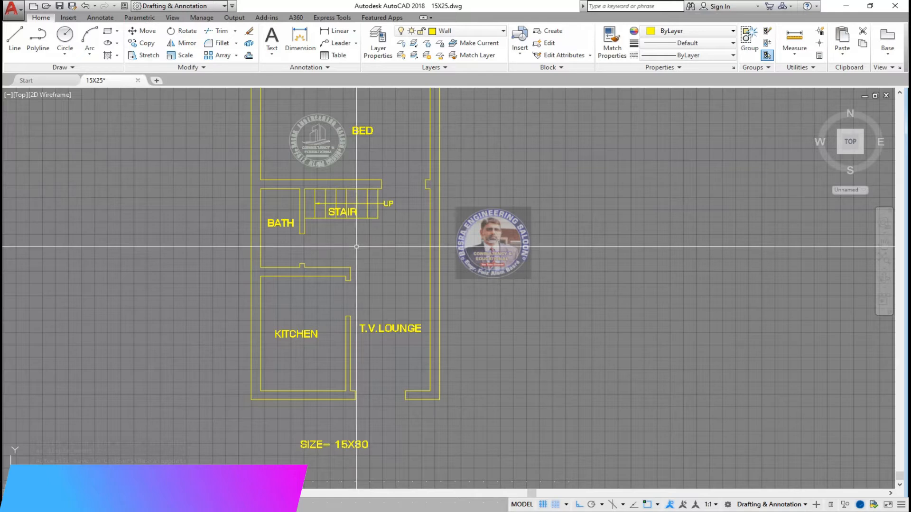
{"action": "scroll", "coordinate": [315, 186], "scroll_direction": "up", "scroll_amount": 2}
{"action": "scroll", "coordinate": [297, 233], "scroll_direction": "up", "scroll_amount": 2}
{"action": "scroll", "coordinate": [297, 233], "scroll_direction": "down", "scroll_amount": 2}
{"action": "scroll", "coordinate": [297, 233], "scroll_direction": "down", "scroll_amount": 3}
{"action": "scroll", "coordinate": [353, 421], "scroll_direction": "up", "scroll_amount": 3}
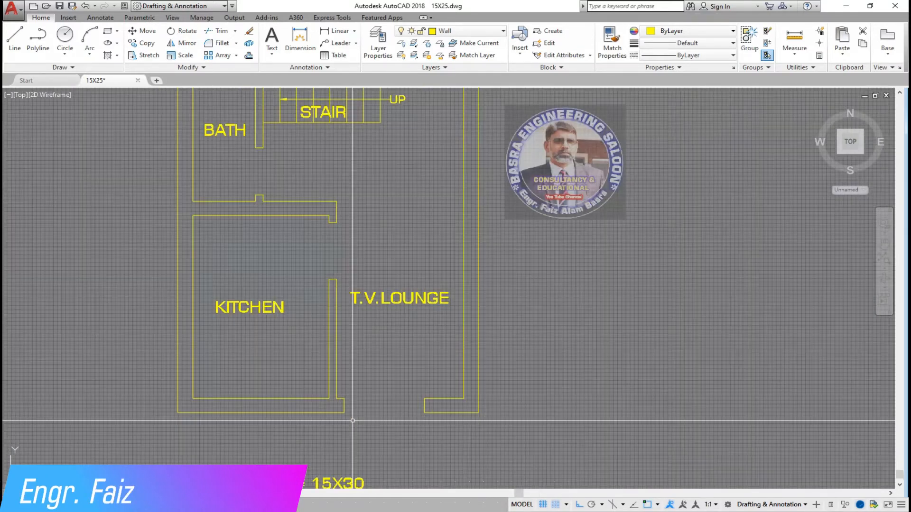
{"action": "scroll", "coordinate": [328, 358], "scroll_direction": "down", "scroll_amount": 2}
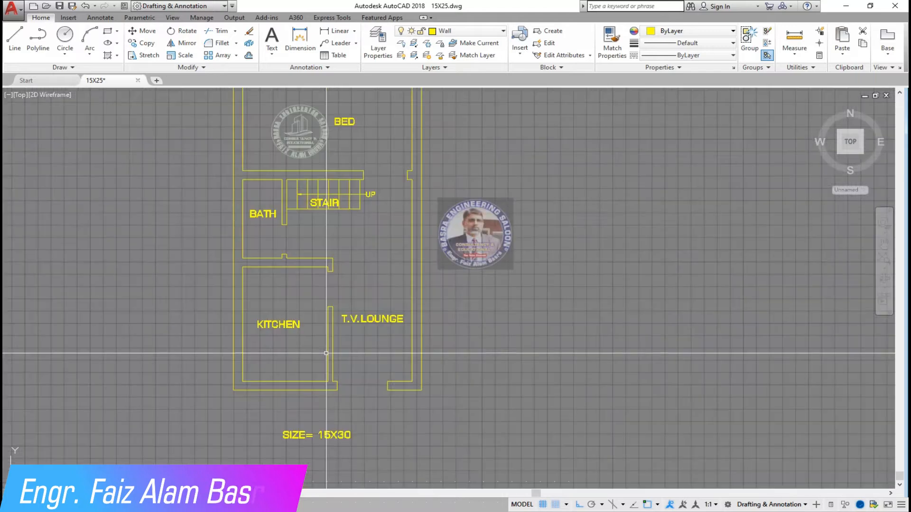
{"action": "left_click", "coordinate": [61, 7]}
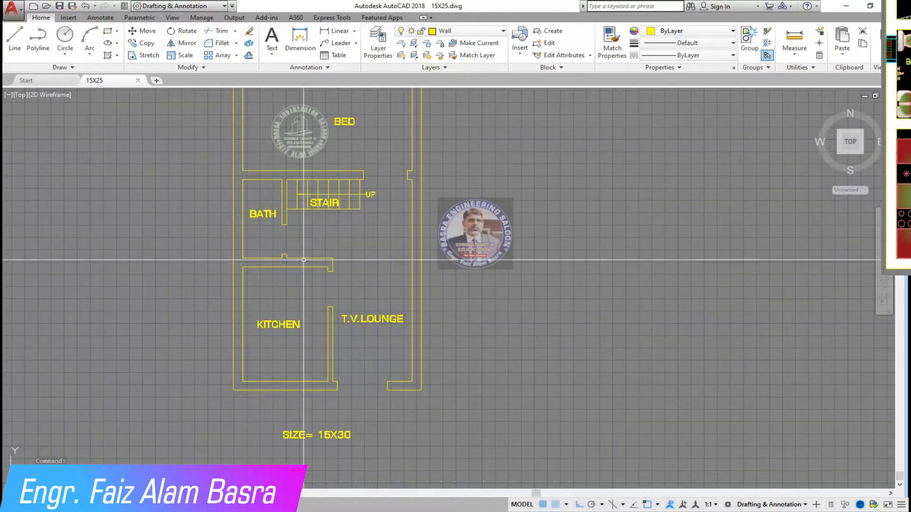
Copy the red double door from the block library into the T.V. lounge's entrance opening, aligned to the outer wall corner
{"action": "left_click", "coordinate": [147, 43]}
{"action": "scroll", "coordinate": [210, 255], "scroll_direction": "down", "scroll_amount": 2}
{"action": "scroll", "coordinate": [211, 254], "scroll_direction": "down", "scroll_amount": 2}
{"action": "scroll", "coordinate": [762, 320], "scroll_direction": "up", "scroll_amount": 6}
{"action": "left_click", "coordinate": [403, 271]}
{"action": "key", "text": "Return"}
{"action": "scroll", "coordinate": [543, 283], "scroll_direction": "up", "scroll_amount": 12}
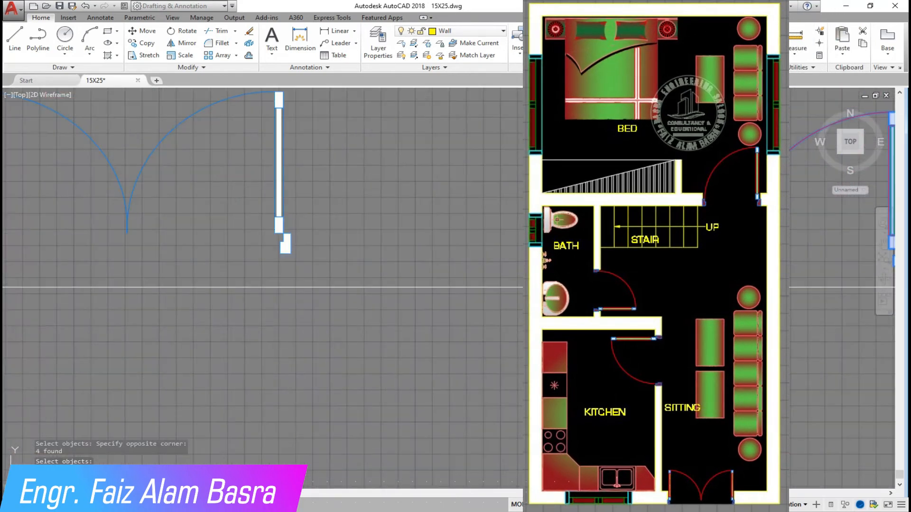
{"action": "left_click", "coordinate": [543, 235]}
{"action": "scroll", "coordinate": [617, 256], "scroll_direction": "down", "scroll_amount": 12}
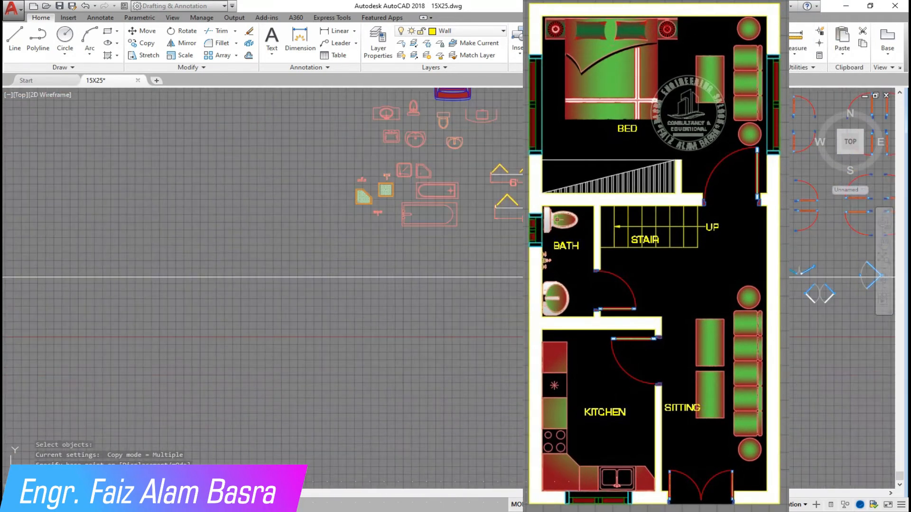
{"action": "scroll", "coordinate": [315, 280], "scroll_direction": "up", "scroll_amount": 2}
{"action": "scroll", "coordinate": [315, 284], "scroll_direction": "up", "scroll_amount": 10}
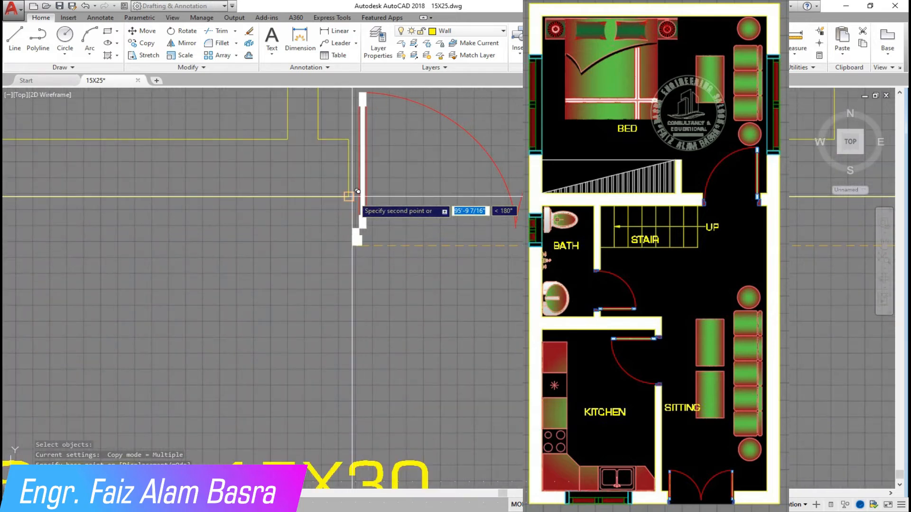
{"action": "key", "text": "Escape"}
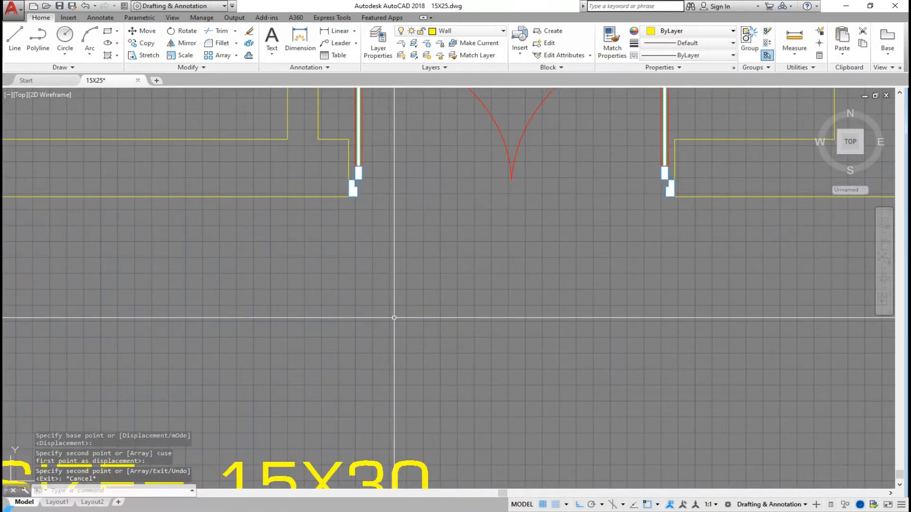
Copy the upper-left door of the largest single-door set in the block library into the bedroom door opening beside the stair
{"action": "scroll", "coordinate": [390, 317], "scroll_direction": "down", "scroll_amount": 6}
{"action": "scroll", "coordinate": [420, 240], "scroll_direction": "up", "scroll_amount": 4}
{"action": "scroll", "coordinate": [420, 240], "scroll_direction": "down", "scroll_amount": 6}
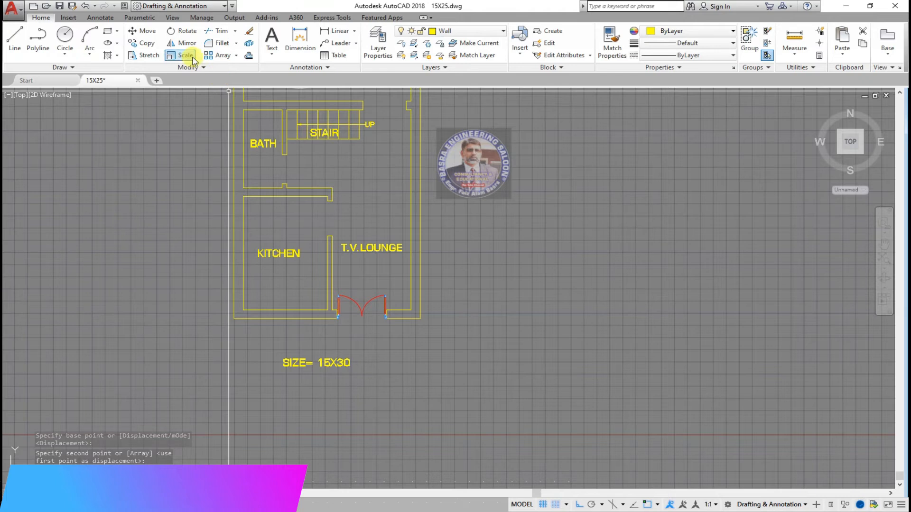
{"action": "left_click", "coordinate": [142, 43]}
{"action": "scroll", "coordinate": [231, 276], "scroll_direction": "down", "scroll_amount": 3}
{"action": "scroll", "coordinate": [733, 271], "scroll_direction": "up", "scroll_amount": 4}
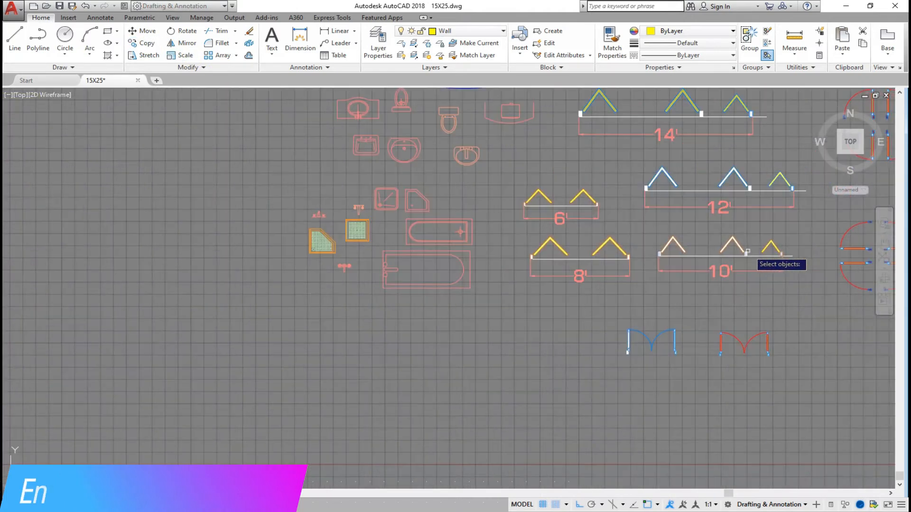
{"action": "scroll", "coordinate": [662, 237], "scroll_direction": "up", "scroll_amount": 2}
{"action": "scroll", "coordinate": [392, 251], "scroll_direction": "down", "scroll_amount": 4}
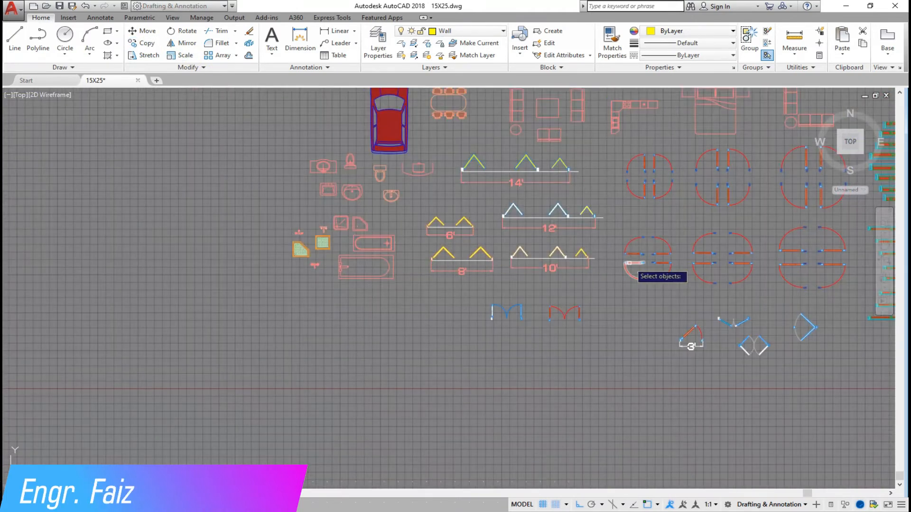
{"action": "scroll", "coordinate": [460, 268], "scroll_direction": "down", "scroll_amount": 2}
{"action": "scroll", "coordinate": [697, 223], "scroll_direction": "up", "scroll_amount": 3}
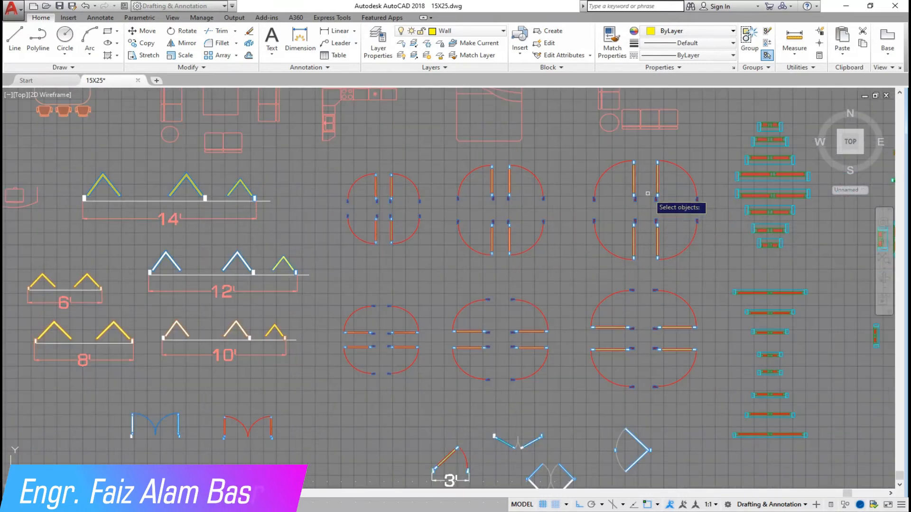
{"action": "scroll", "coordinate": [649, 195], "scroll_direction": "up", "scroll_amount": 3}
{"action": "left_click", "coordinate": [630, 204]}
{"action": "left_click", "coordinate": [488, 157]}
{"action": "key", "text": "Return"}
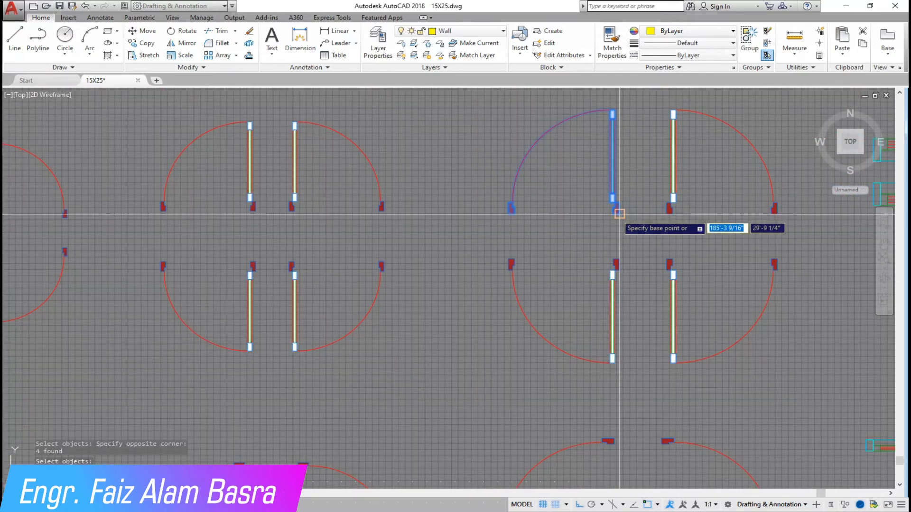
{"action": "scroll", "coordinate": [619, 213], "scroll_direction": "up", "scroll_amount": 3}
{"action": "scroll", "coordinate": [630, 211], "scroll_direction": "down", "scroll_amount": 8}
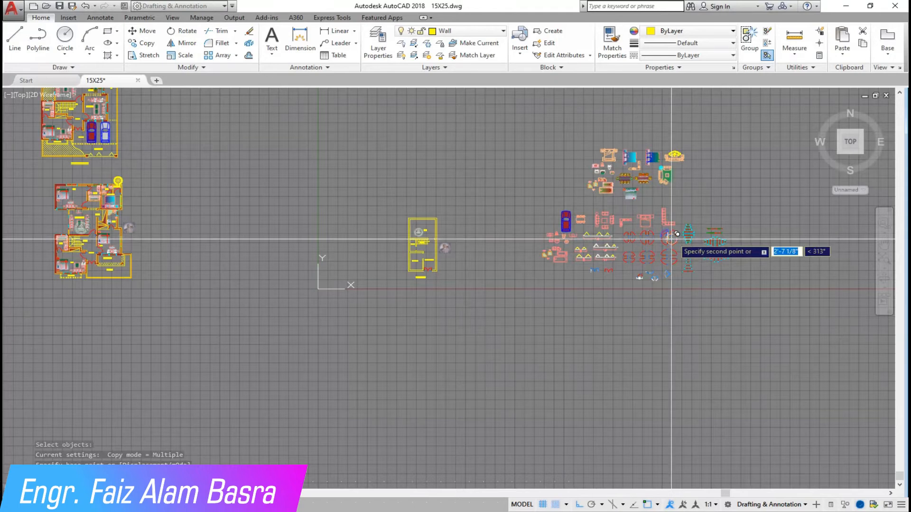
{"action": "scroll", "coordinate": [441, 240], "scroll_direction": "up", "scroll_amount": 6}
{"action": "scroll", "coordinate": [449, 271], "scroll_direction": "up", "scroll_amount": 2}
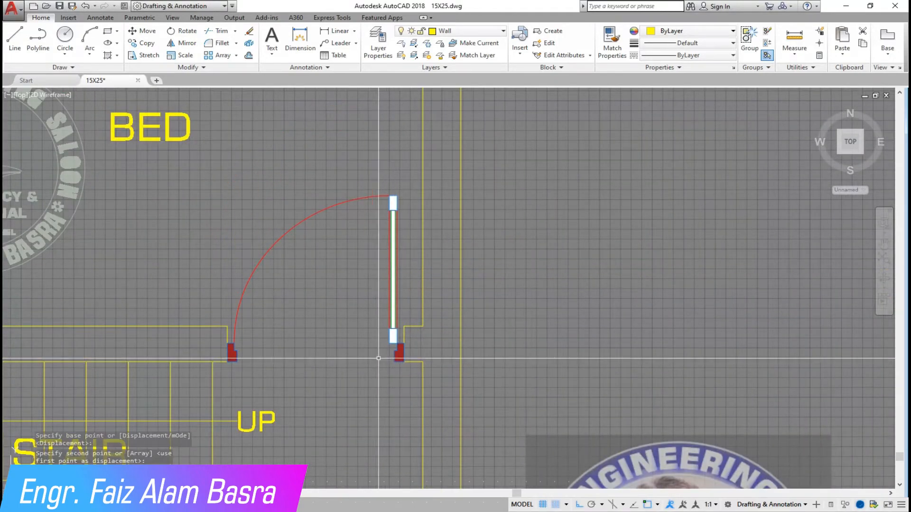
Copy a smaller single door with a horizontal leaf from the block library into the bath door opening
{"action": "scroll", "coordinate": [393, 316], "scroll_direction": "down", "scroll_amount": 2}
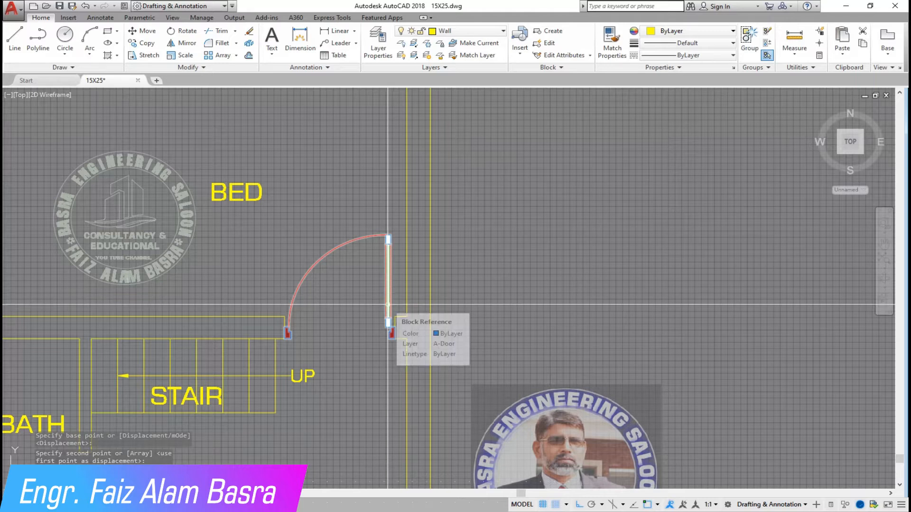
{"action": "scroll", "coordinate": [391, 299], "scroll_direction": "down", "scroll_amount": 4}
{"action": "scroll", "coordinate": [370, 314], "scroll_direction": "up", "scroll_amount": 4}
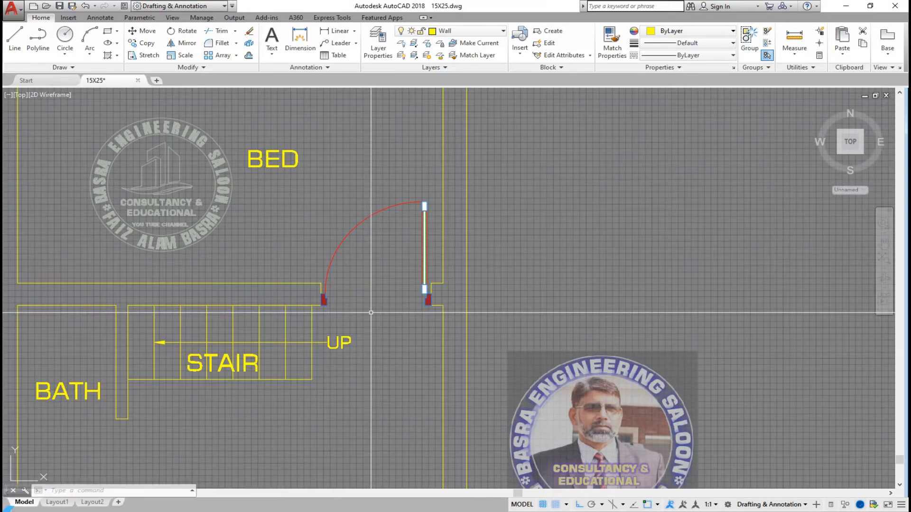
{"action": "scroll", "coordinate": [339, 231], "scroll_direction": "down", "scroll_amount": 4}
{"action": "scroll", "coordinate": [242, 235], "scroll_direction": "down", "scroll_amount": 4}
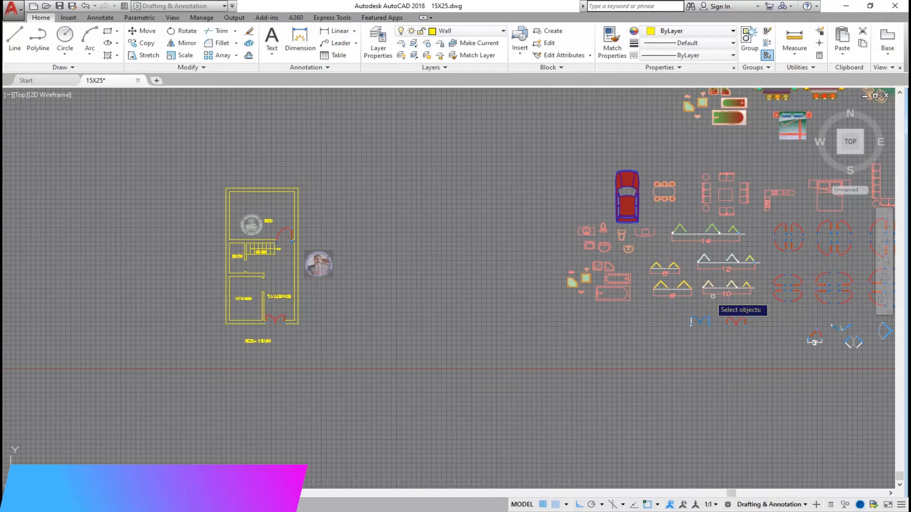
{"action": "scroll", "coordinate": [688, 287], "scroll_direction": "up", "scroll_amount": 6}
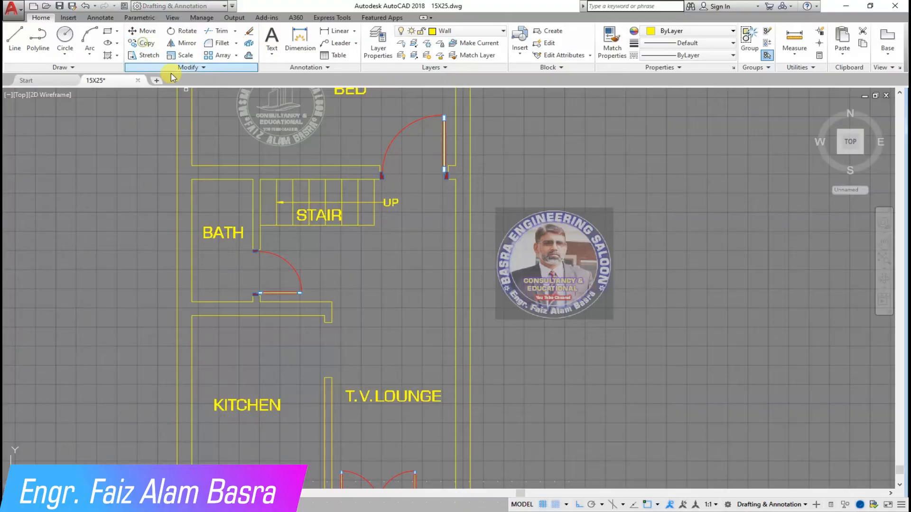
Copy a single door with a horizontal leaf from the block library into the kitchen door opening
{"action": "scroll", "coordinate": [202, 187], "scroll_direction": "down", "scroll_amount": 4}
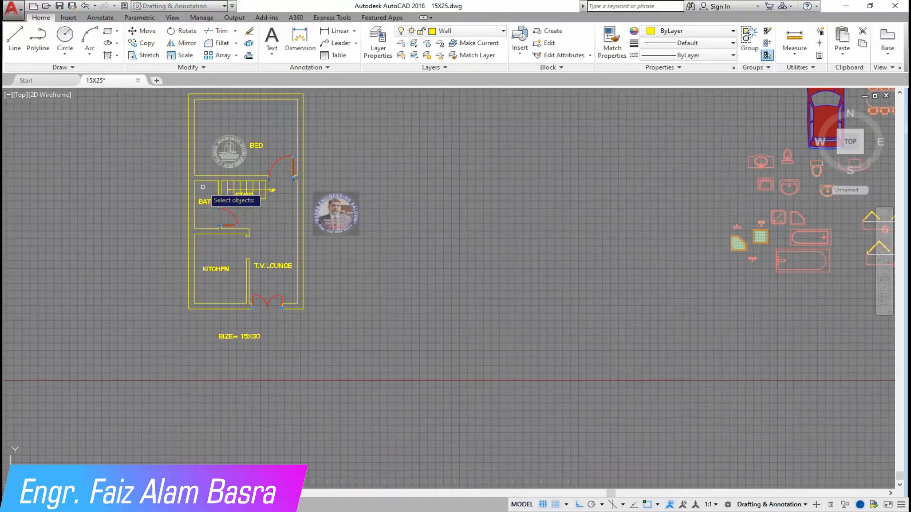
{"action": "scroll", "coordinate": [218, 190], "scroll_direction": "up", "scroll_amount": 4}
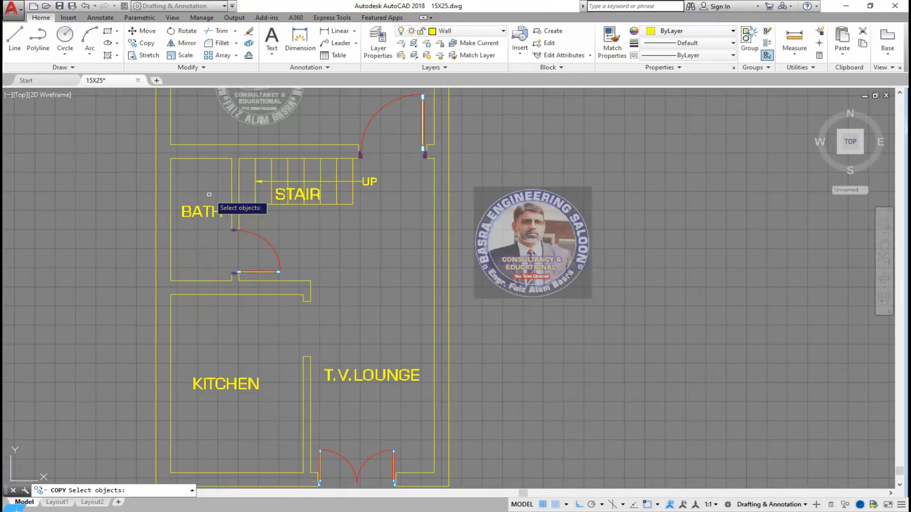
{"action": "scroll", "coordinate": [218, 196], "scroll_direction": "down", "scroll_amount": 8}
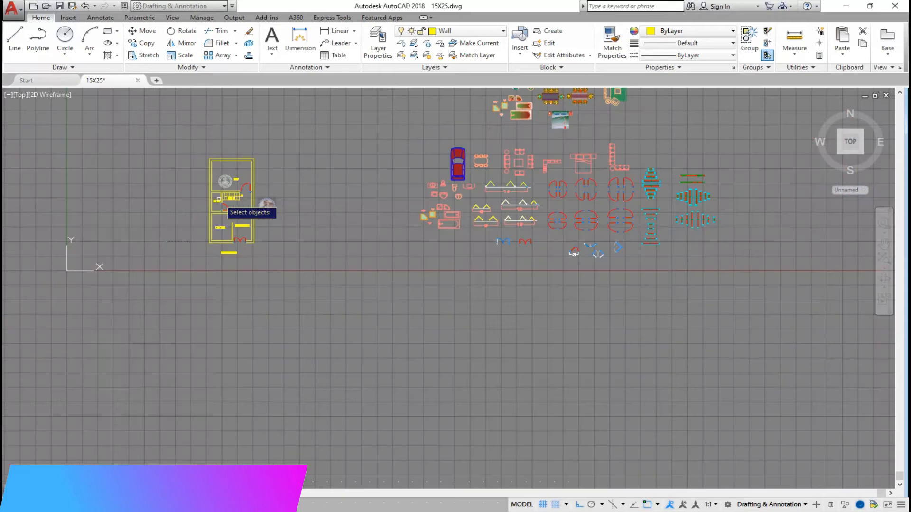
{"action": "scroll", "coordinate": [697, 203], "scroll_direction": "up", "scroll_amount": 4}
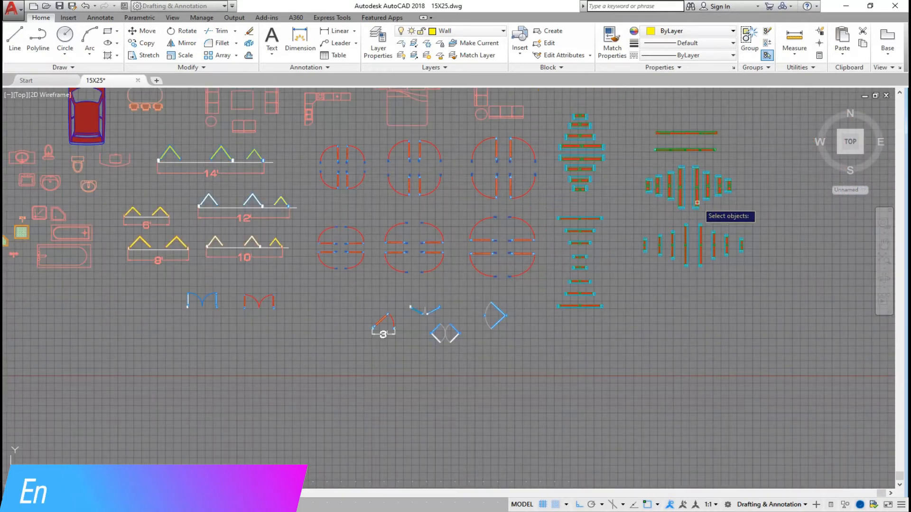
{"action": "scroll", "coordinate": [697, 203], "scroll_direction": "down", "scroll_amount": 5}
{"action": "scroll", "coordinate": [694, 207], "scroll_direction": "up", "scroll_amount": 8}
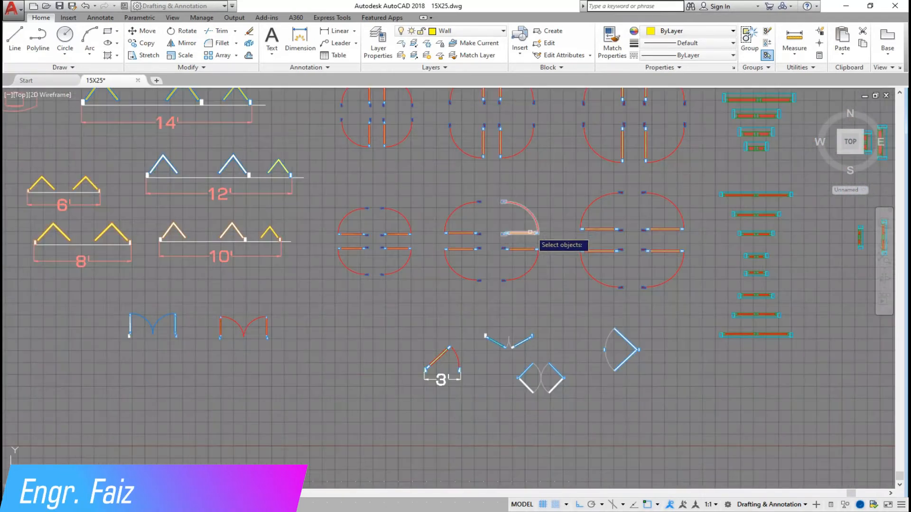
{"action": "left_click", "coordinate": [463, 382]}
{"action": "left_click", "coordinate": [283, 228]}
{"action": "key", "text": "Return"}
{"action": "scroll", "coordinate": [454, 226], "scroll_direction": "down", "scroll_amount": 6}
{"action": "scroll", "coordinate": [183, 240], "scroll_direction": "up", "scroll_amount": 8}
{"action": "left_click", "coordinate": [285, 144]}
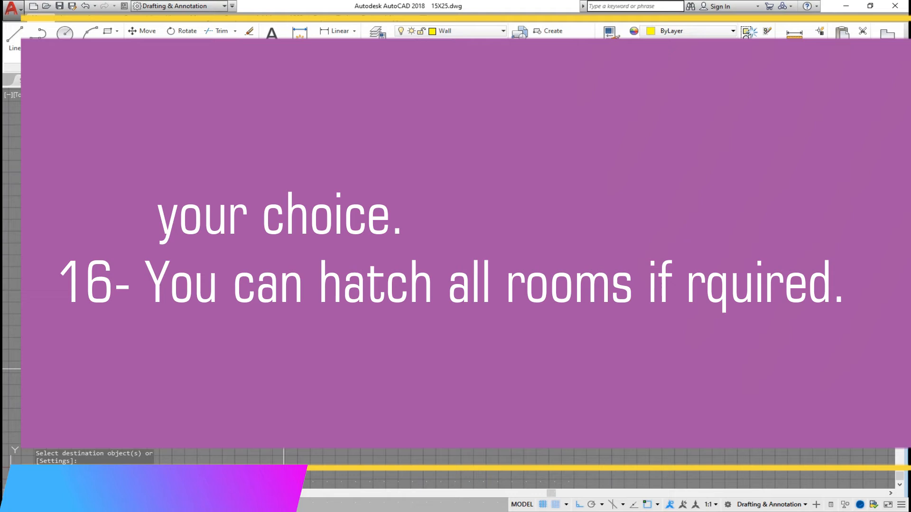
Copy one horizontal and two vertical window blocks from the library, placing the large vertical window in the bedroom's outer wall beside the logo
{"action": "scroll", "coordinate": [315, 294], "scroll_direction": "down", "scroll_amount": 4}
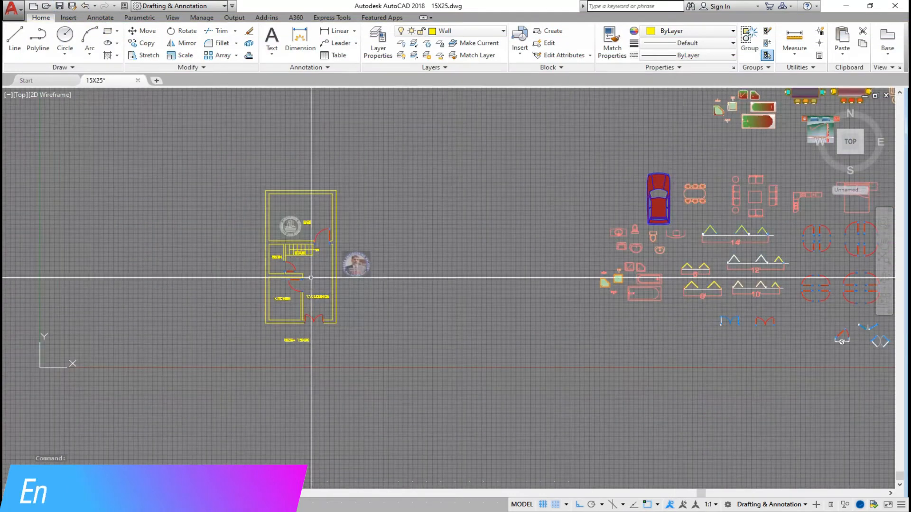
{"action": "scroll", "coordinate": [258, 298], "scroll_direction": "down", "scroll_amount": 3}
{"action": "scroll", "coordinate": [474, 306], "scroll_direction": "up", "scroll_amount": 6}
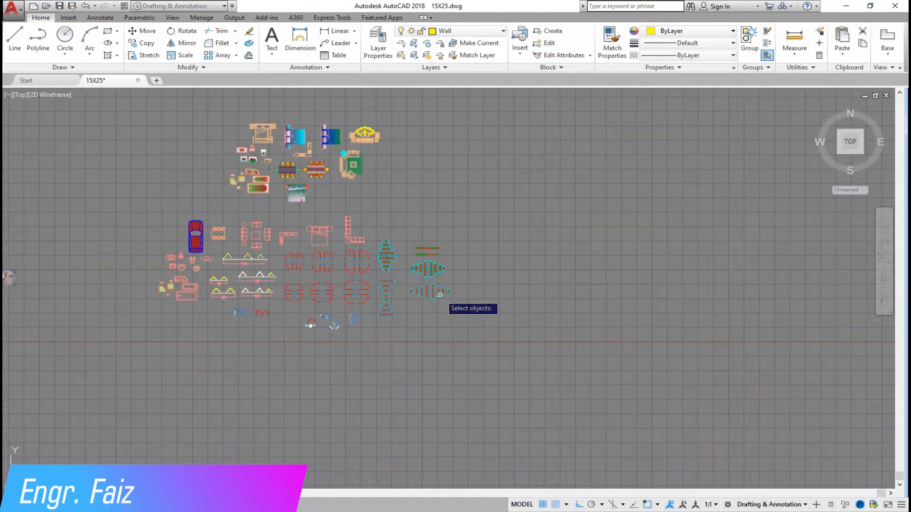
{"action": "scroll", "coordinate": [325, 227], "scroll_direction": "up", "scroll_amount": 4}
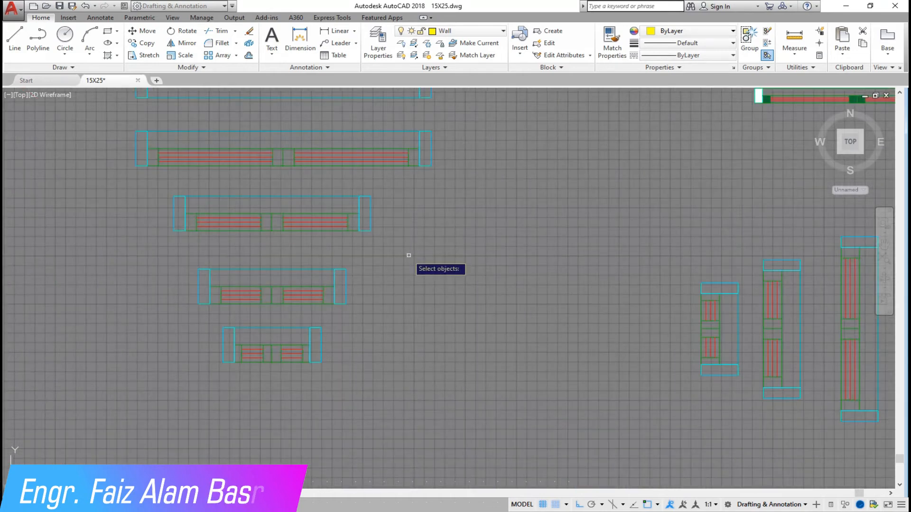
{"action": "left_click", "coordinate": [389, 258]}
{"action": "left_click", "coordinate": [166, 183]}
{"action": "scroll", "coordinate": [374, 282], "scroll_direction": "down", "scroll_amount": 4}
{"action": "scroll", "coordinate": [546, 310], "scroll_direction": "up", "scroll_amount": 2}
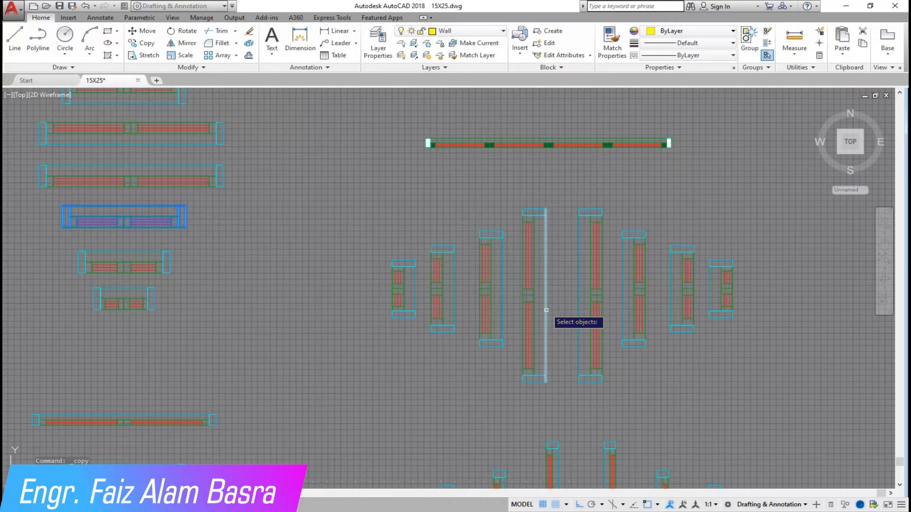
{"action": "left_click", "coordinate": [552, 388]}
{"action": "left_click", "coordinate": [517, 195]}
{"action": "left_click", "coordinate": [423, 323]}
{"action": "left_click", "coordinate": [392, 248]}
{"action": "key", "text": "Return"}
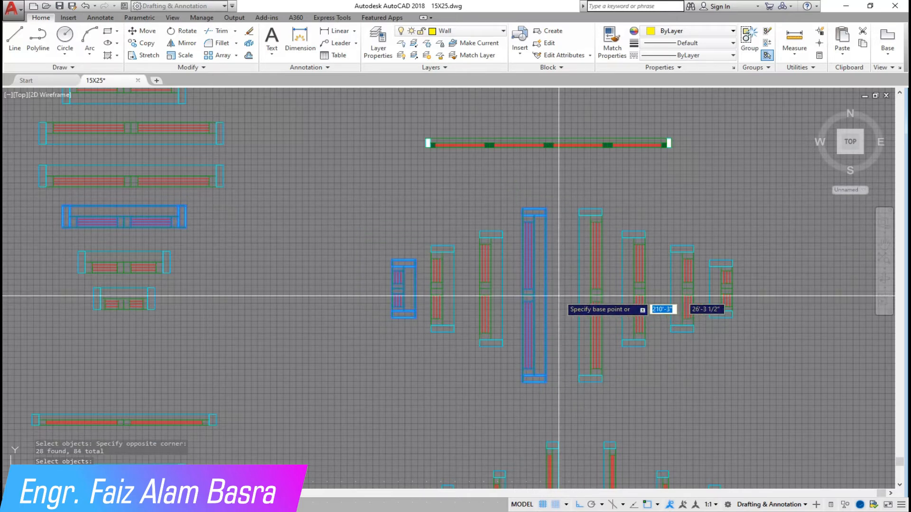
{"action": "scroll", "coordinate": [634, 301], "scroll_direction": "down", "scroll_amount": 8}
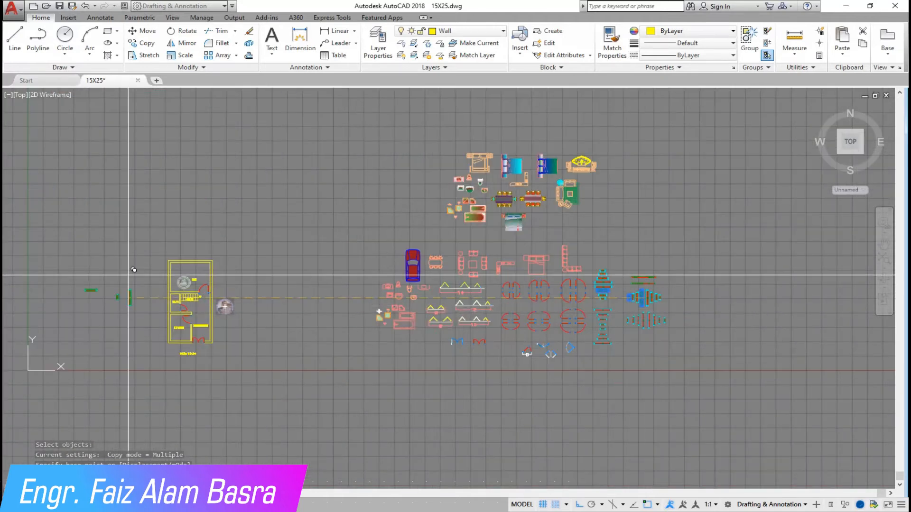
{"action": "scroll", "coordinate": [132, 274], "scroll_direction": "up", "scroll_amount": 7}
{"action": "left_click", "coordinate": [291, 287]}
{"action": "right_click", "coordinate": [239, 321]}
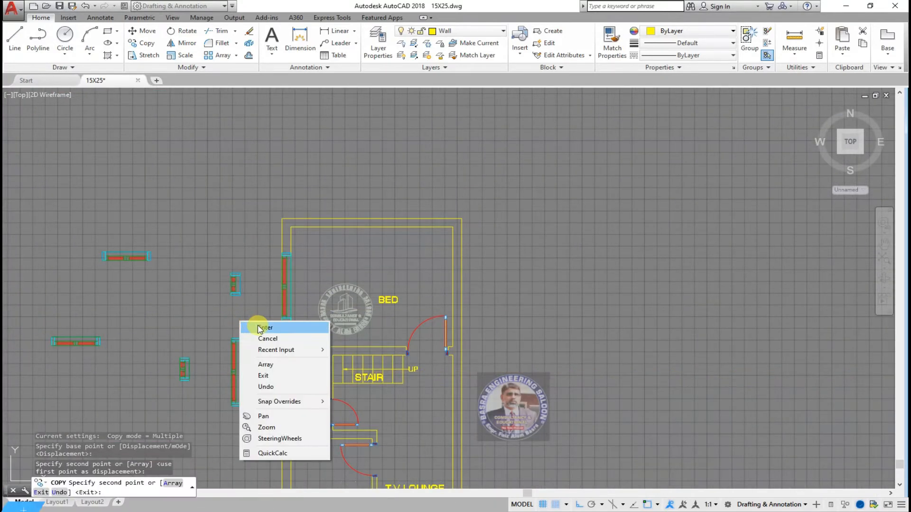
{"action": "left_click", "coordinate": [263, 328]}
Move the copied small vertical window into the bath's outer wall
{"action": "scroll", "coordinate": [278, 219], "scroll_direction": "down", "scroll_amount": 2}
{"action": "scroll", "coordinate": [268, 291], "scroll_direction": "up", "scroll_amount": 2}
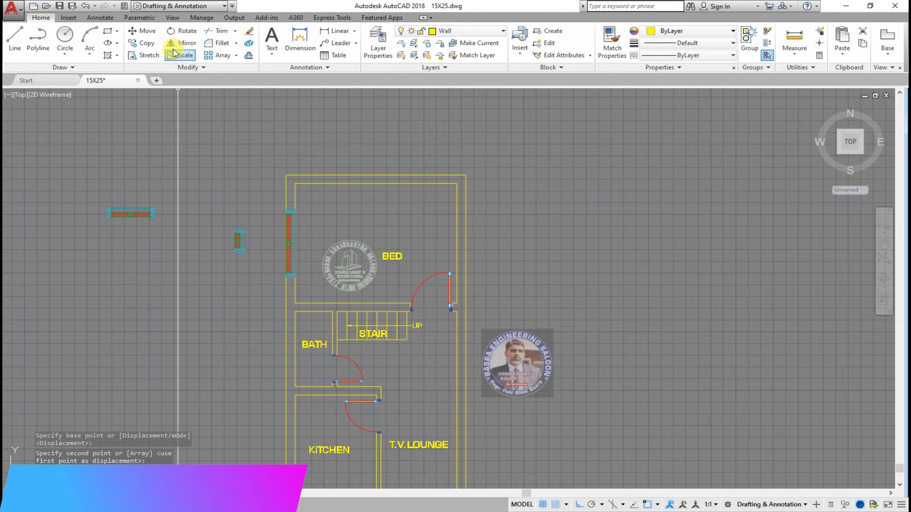
{"action": "left_click", "coordinate": [146, 31]}
{"action": "right_click", "coordinate": [236, 266]}
{"action": "left_click", "coordinate": [244, 240]}
{"action": "left_click", "coordinate": [298, 349]}
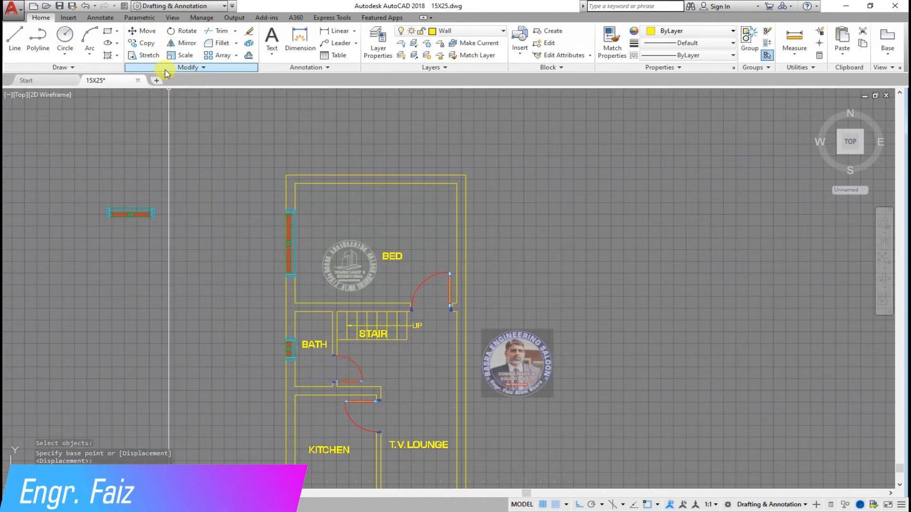
Move the copied horizontal window into the kitchen's front wall above the size label
{"action": "left_click", "coordinate": [149, 32]}
{"action": "left_click", "coordinate": [208, 262]}
{"action": "left_click", "coordinate": [72, 157]}
{"action": "right_click", "coordinate": [132, 190]}
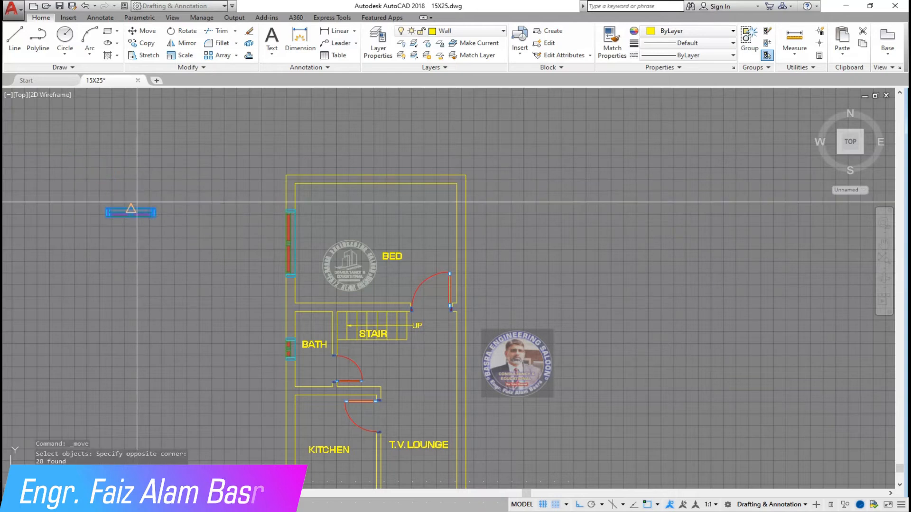
{"action": "left_click", "coordinate": [130, 208]}
{"action": "scroll", "coordinate": [178, 145], "scroll_direction": "down", "scroll_amount": 2}
{"action": "scroll", "coordinate": [244, 284], "scroll_direction": "up", "scroll_amount": 2}
{"action": "left_click", "coordinate": [264, 251]}
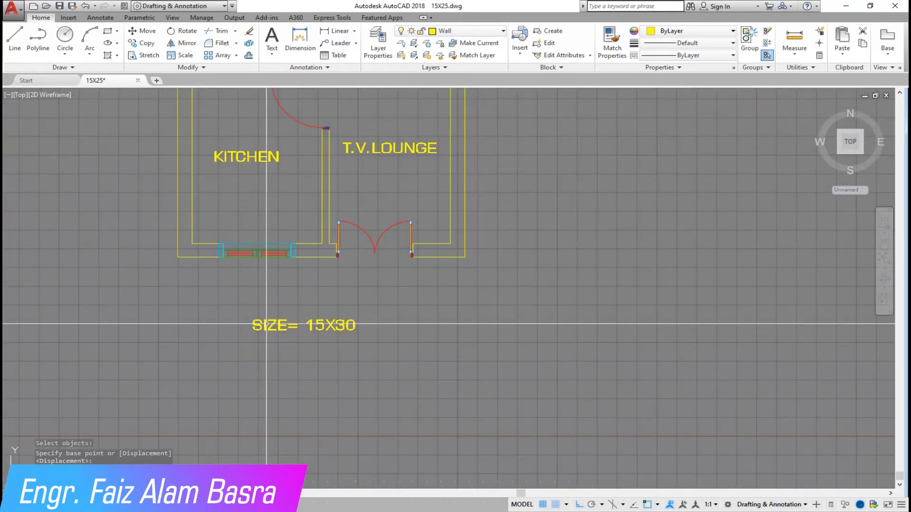
Shift the bath window along the outer wall to sit near the bath's upper end, and save the drawing
{"action": "scroll", "coordinate": [270, 343], "scroll_direction": "down", "scroll_amount": 2}
{"action": "scroll", "coordinate": [241, 186], "scroll_direction": "up", "scroll_amount": 5}
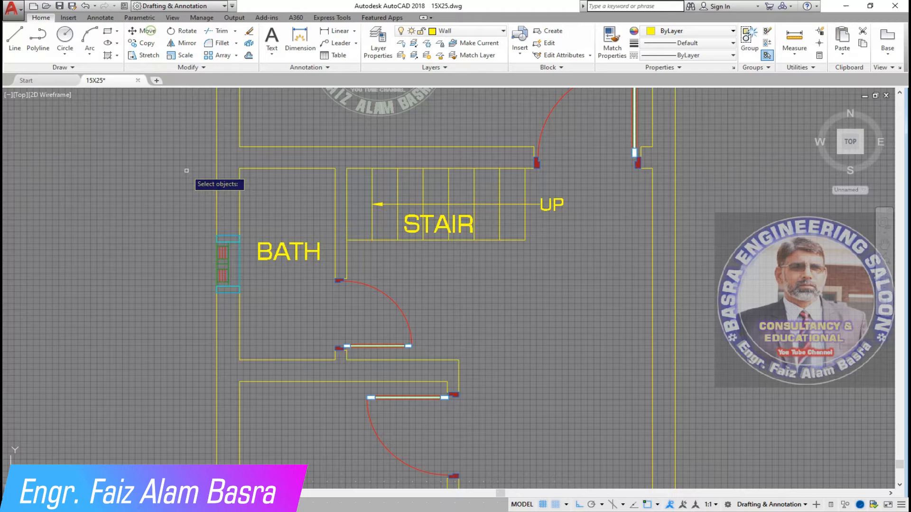
{"action": "left_click", "coordinate": [235, 250]}
{"action": "key", "text": "Return"}
{"action": "left_click", "coordinate": [151, 228]}
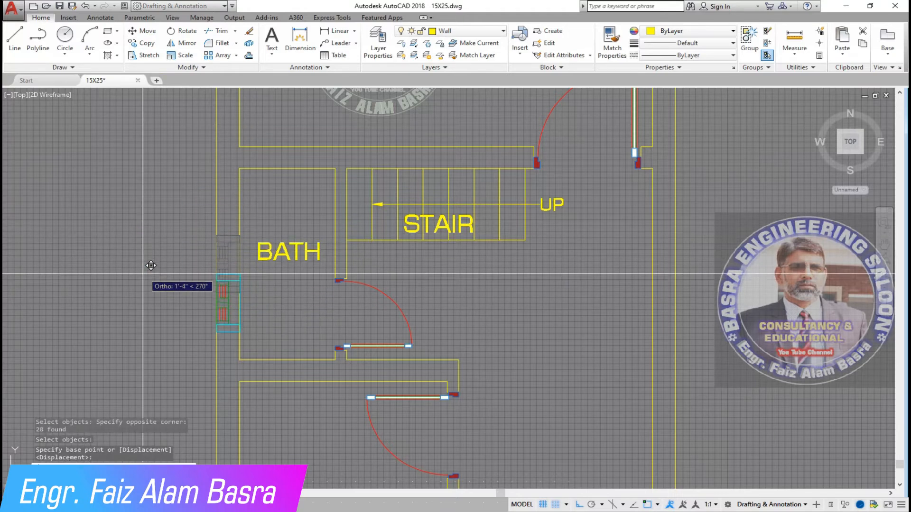
{"action": "left_click", "coordinate": [145, 288]}
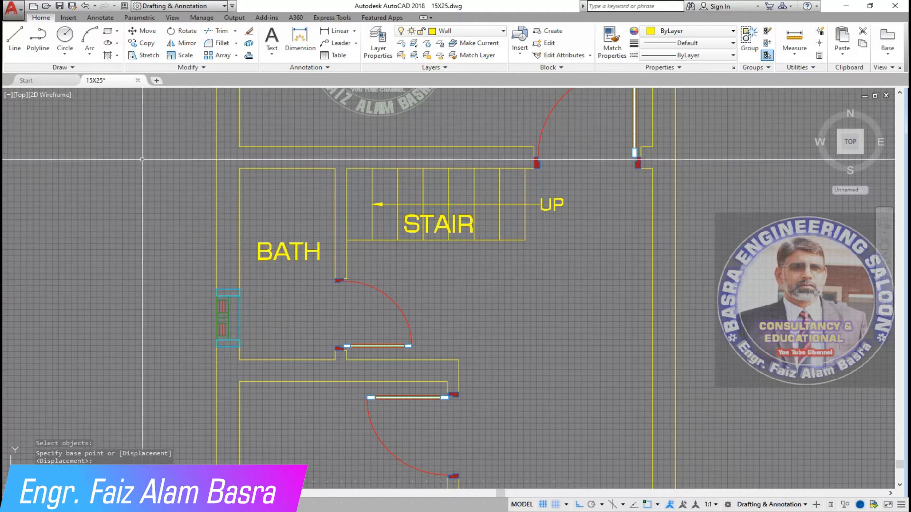
{"action": "left_click", "coordinate": [254, 373]}
{"action": "key", "text": "Return"}
{"action": "left_click", "coordinate": [143, 325]}
{"action": "left_click", "coordinate": [147, 219]}
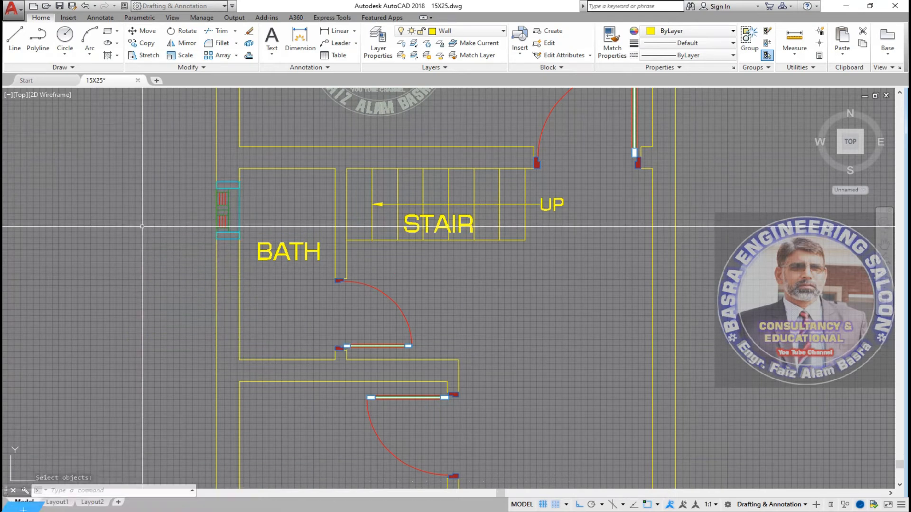
{"action": "scroll", "coordinate": [142, 223], "scroll_direction": "down", "scroll_amount": 4}
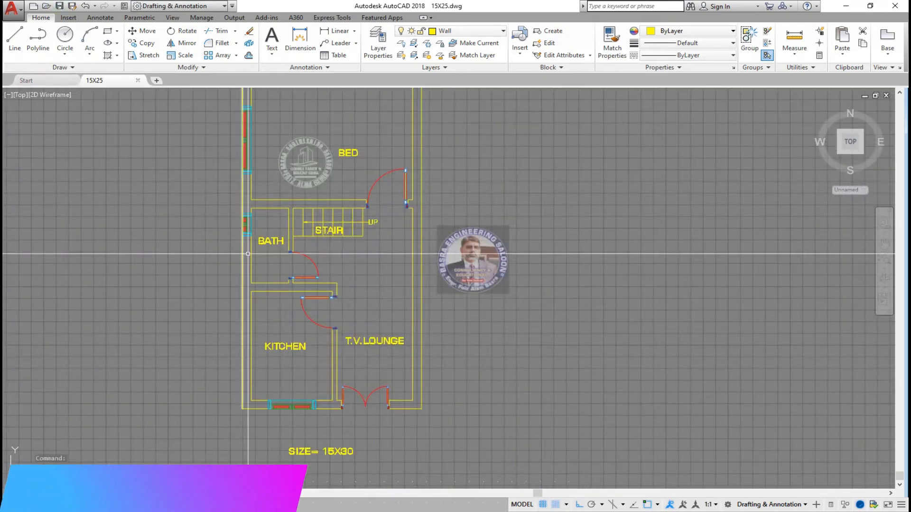
Mirror the bedroom window to the opposite outer wall about the room's vertical centreline, keeping the source window
{"action": "scroll", "coordinate": [247, 254], "scroll_direction": "down", "scroll_amount": 2}
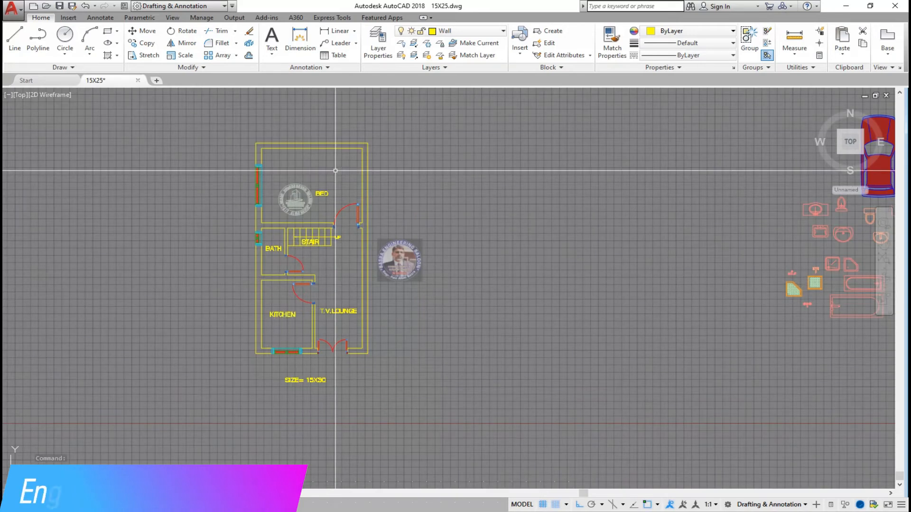
{"action": "scroll", "coordinate": [335, 191], "scroll_direction": "up", "scroll_amount": 2}
{"action": "scroll", "coordinate": [308, 148], "scroll_direction": "up", "scroll_amount": 2}
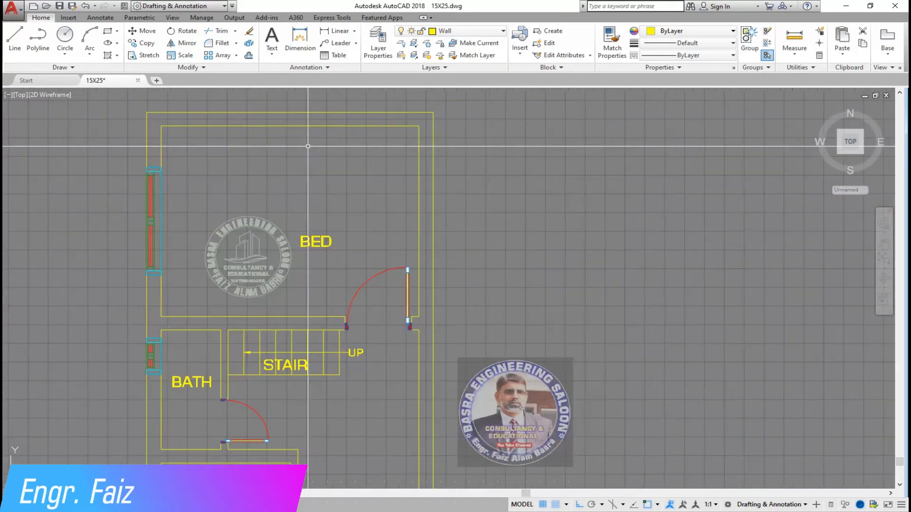
{"action": "left_click", "coordinate": [117, 157]}
{"action": "left_click", "coordinate": [181, 283]}
{"action": "key", "text": "Return"}
{"action": "left_click", "coordinate": [291, 107]}
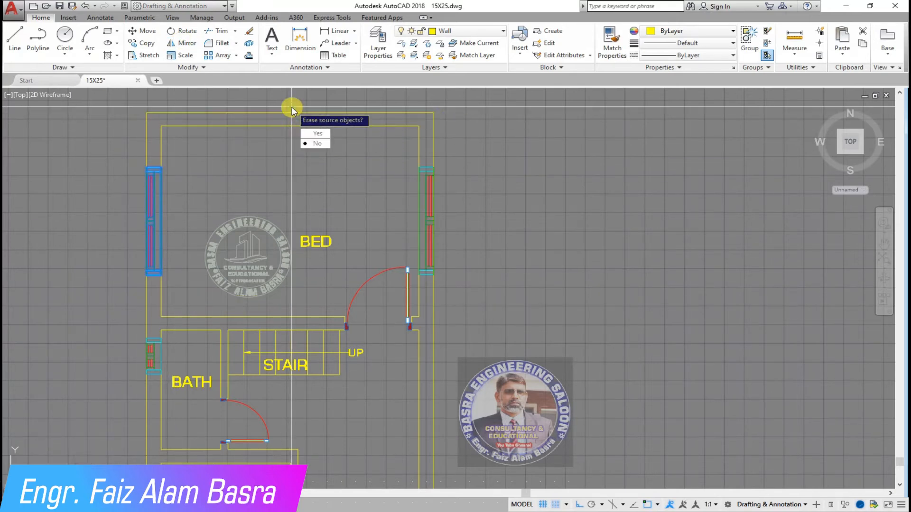
{"action": "left_click", "coordinate": [321, 143]}
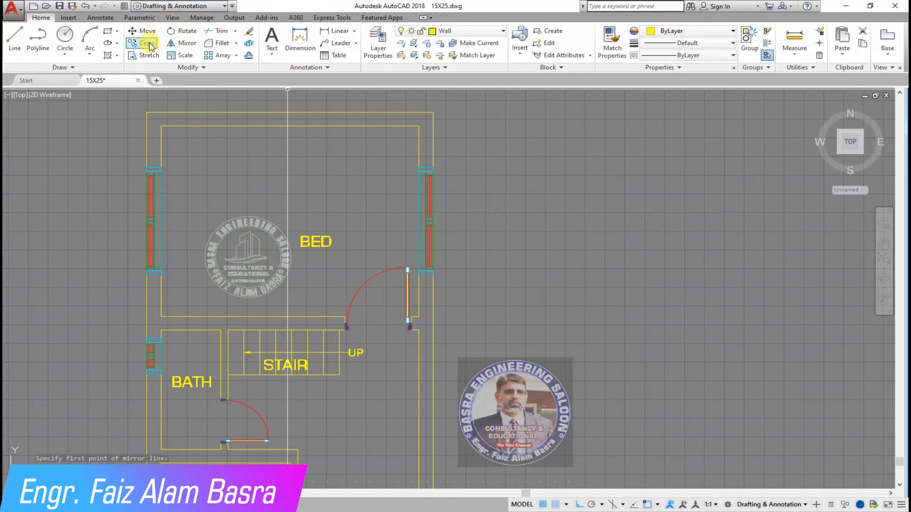
{"action": "scroll", "coordinate": [331, 118], "scroll_direction": "down", "scroll_amount": 1}
{"action": "scroll", "coordinate": [406, 220], "scroll_direction": "up", "scroll_amount": 1}
{"action": "scroll", "coordinate": [300, 134], "scroll_direction": "down", "scroll_amount": 1}
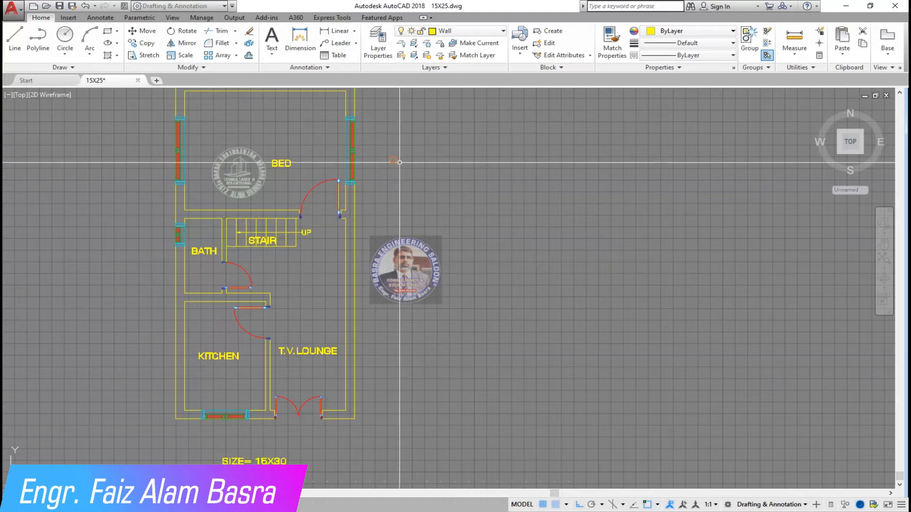
{"action": "scroll", "coordinate": [259, 255], "scroll_direction": "up", "scroll_amount": 1}
{"action": "scroll", "coordinate": [247, 233], "scroll_direction": "down", "scroll_amount": 2}
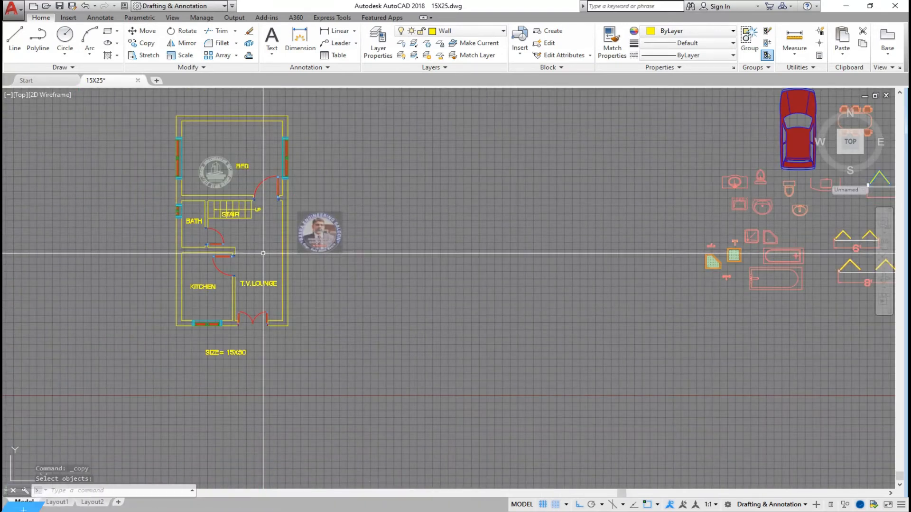
{"action": "scroll", "coordinate": [258, 223], "scroll_direction": "up", "scroll_amount": 1}
{"action": "scroll", "coordinate": [261, 273], "scroll_direction": "up", "scroll_amount": 2}
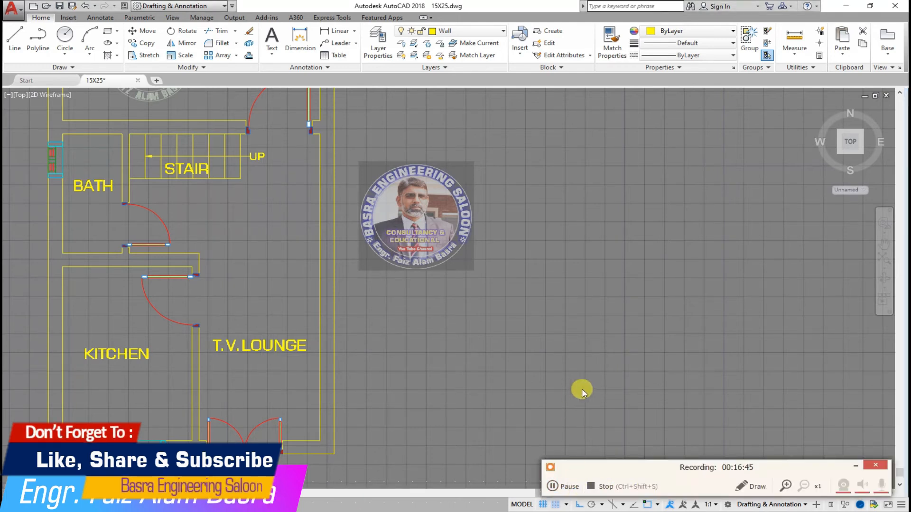
{"action": "left_click", "coordinate": [855, 466]}
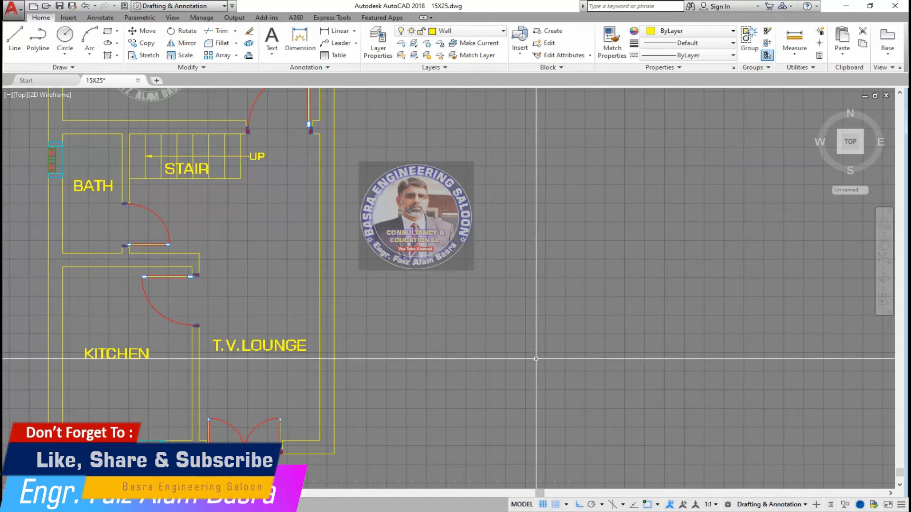
{"action": "scroll", "coordinate": [454, 394], "scroll_direction": "down", "scroll_amount": 2}
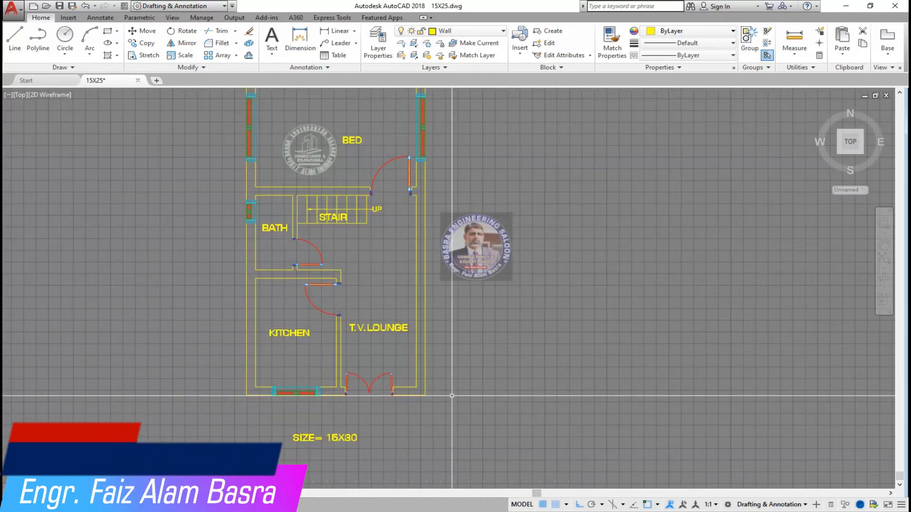
{"action": "scroll", "coordinate": [389, 416], "scroll_direction": "up", "scroll_amount": 1}
{"action": "scroll", "coordinate": [387, 416], "scroll_direction": "down", "scroll_amount": 2}
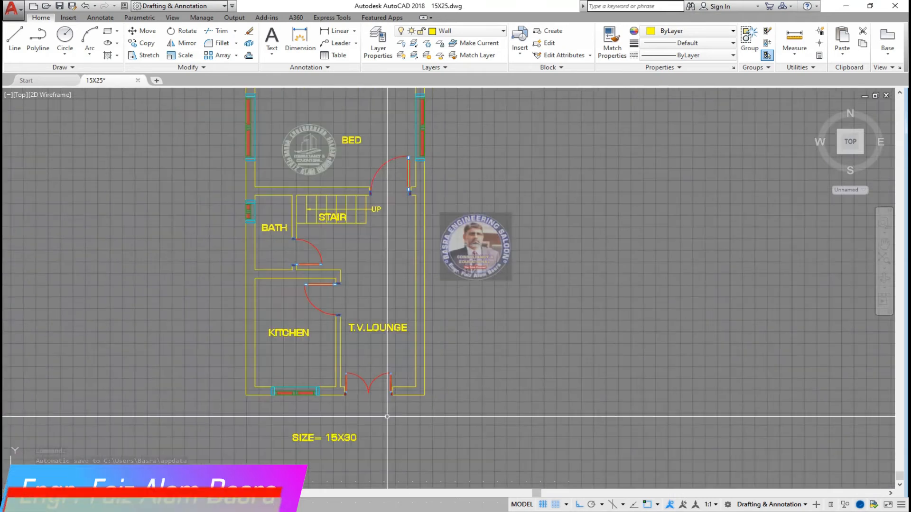
Hatch all the walls of the floor plan with the SOLID pattern, including the kitchen partition and the walls around the bedroom
{"action": "scroll", "coordinate": [361, 415], "scroll_direction": "up", "scroll_amount": 2}
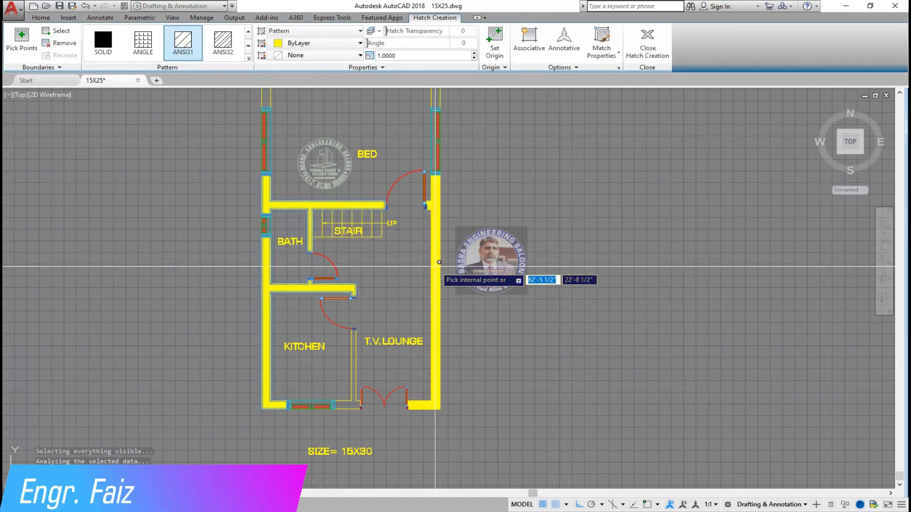
{"action": "scroll", "coordinate": [351, 427], "scroll_direction": "up", "scroll_amount": 4}
{"action": "left_click", "coordinate": [508, 367]}
{"action": "left_click", "coordinate": [105, 43]}
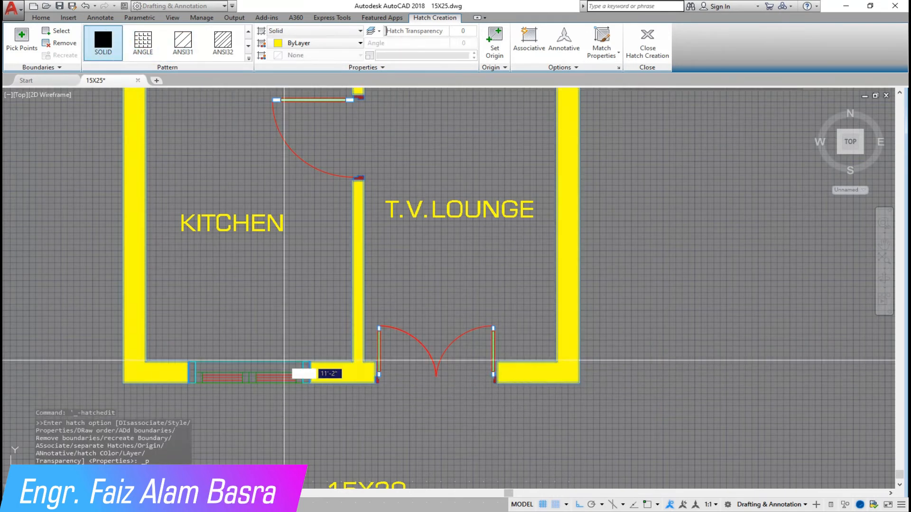
{"action": "scroll", "coordinate": [303, 387], "scroll_direction": "down", "scroll_amount": 4}
{"action": "scroll", "coordinate": [279, 271], "scroll_direction": "up", "scroll_amount": 3}
{"action": "left_click", "coordinate": [277, 221]}
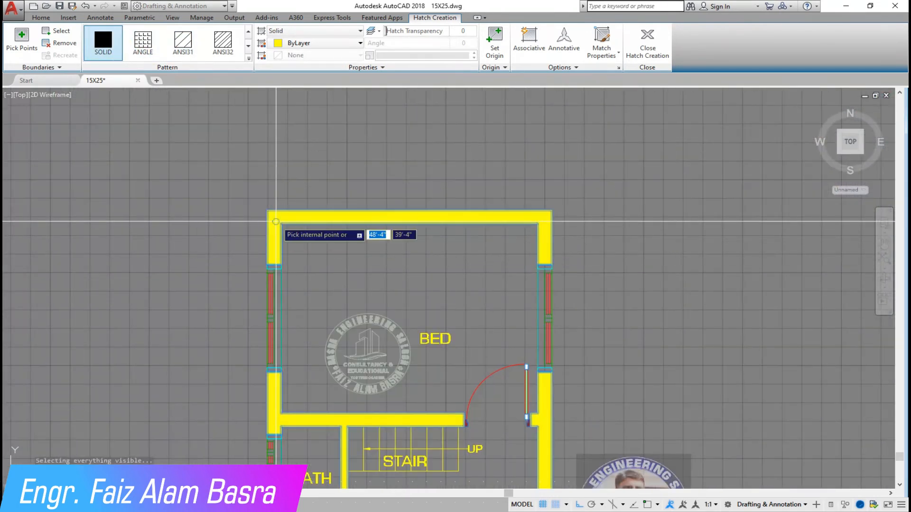
Apply the SOLID hatch to the selected wall areas and finish the hatching
{"action": "key", "text": "Return"}
Examine the hatched walls around the bedroom, bath, kitchen and T.V. lounge, along with the door and window openings
{"action": "scroll", "coordinate": [285, 285], "scroll_direction": "down", "scroll_amount": 3}
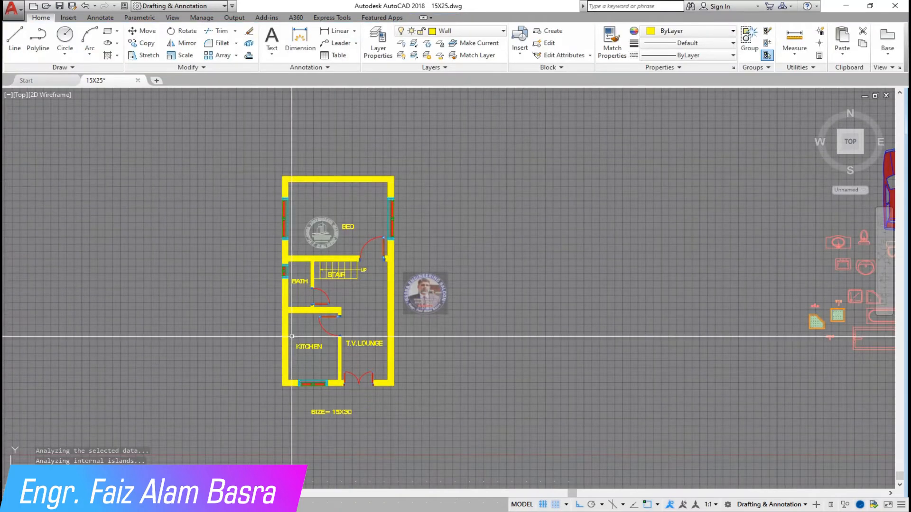
{"action": "scroll", "coordinate": [286, 325], "scroll_direction": "up", "scroll_amount": 2}
{"action": "scroll", "coordinate": [286, 323], "scroll_direction": "up", "scroll_amount": 2}
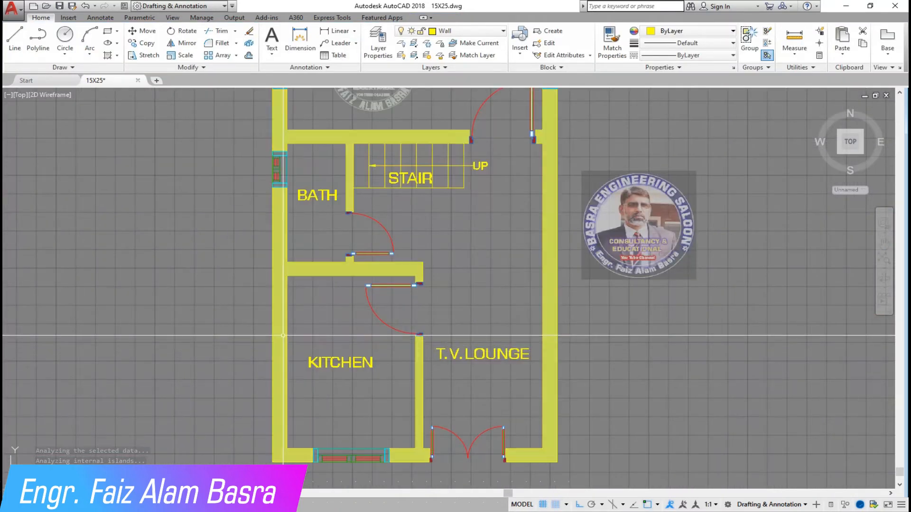
{"action": "scroll", "coordinate": [287, 317], "scroll_direction": "down", "scroll_amount": 2}
{"action": "scroll", "coordinate": [289, 314], "scroll_direction": "up", "scroll_amount": 2}
{"action": "scroll", "coordinate": [288, 313], "scroll_direction": "down", "scroll_amount": 1}
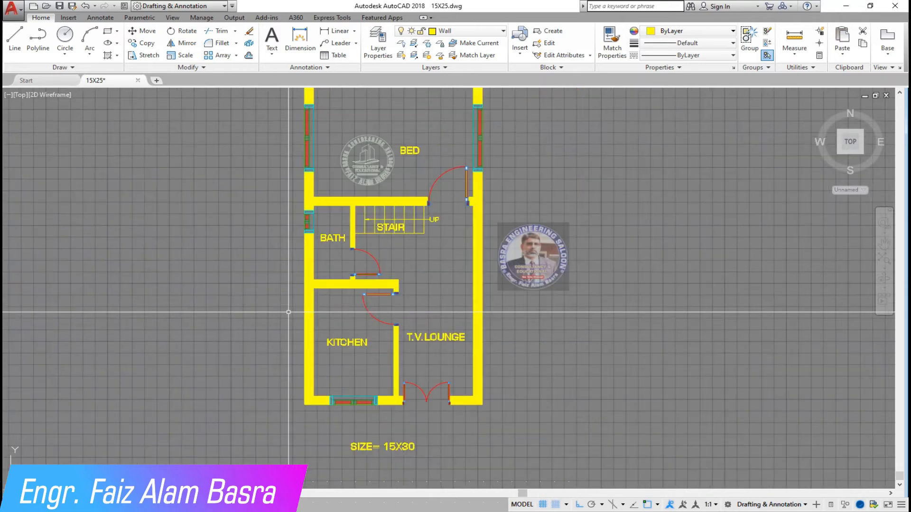
{"action": "scroll", "coordinate": [288, 244], "scroll_direction": "up", "scroll_amount": 2}
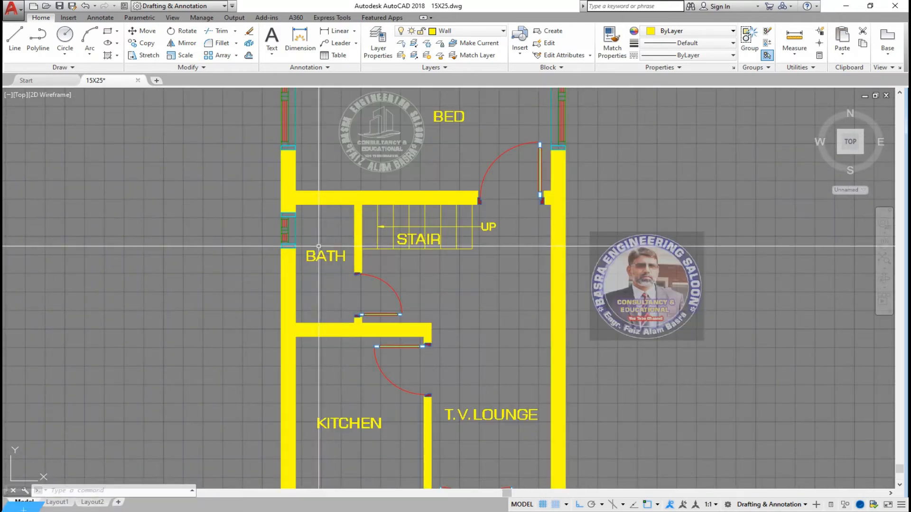
{"action": "scroll", "coordinate": [286, 219], "scroll_direction": "down", "scroll_amount": 2}
{"action": "scroll", "coordinate": [379, 248], "scroll_direction": "down", "scroll_amount": 1}
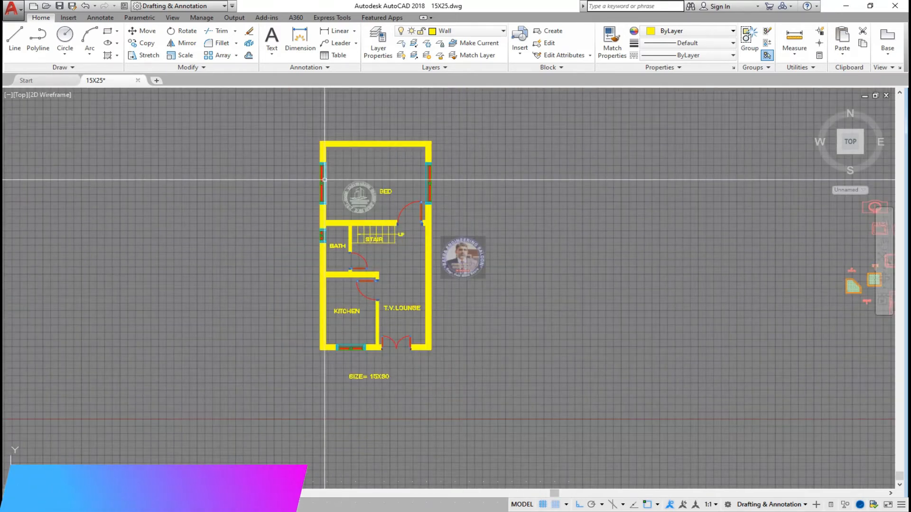
{"action": "scroll", "coordinate": [313, 165], "scroll_direction": "up", "scroll_amount": 1}
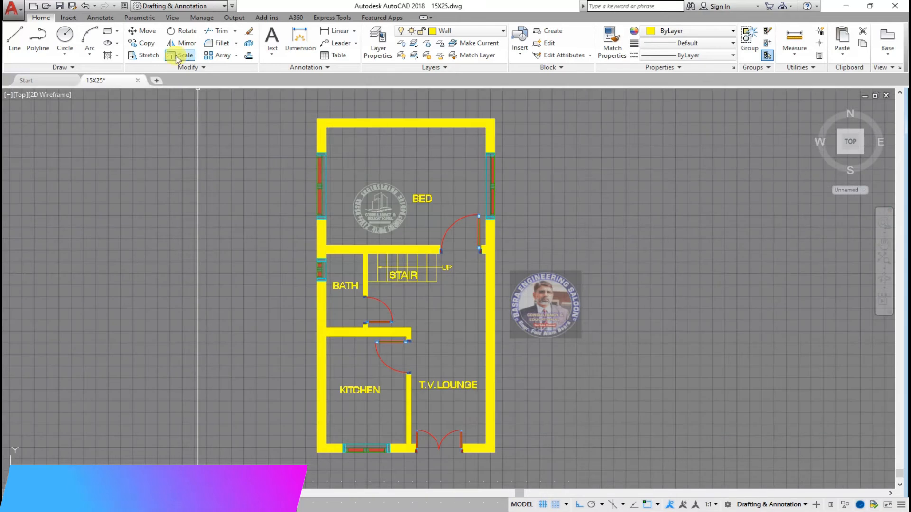
Move the round logo inside the bedroom towards the door, beside the BED label
{"action": "left_click", "coordinate": [123, 204]}
Copy the double bed with its two side tables from the reference plan's bedroom to the empty area outside the house's window-side wall
{"action": "scroll", "coordinate": [332, 208], "scroll_direction": "down", "scroll_amount": 8}
{"action": "scroll", "coordinate": [246, 208], "scroll_direction": "up", "scroll_amount": 5}
{"action": "scroll", "coordinate": [275, 208], "scroll_direction": "down", "scroll_amount": 3}
{"action": "scroll", "coordinate": [197, 174], "scroll_direction": "up", "scroll_amount": 8}
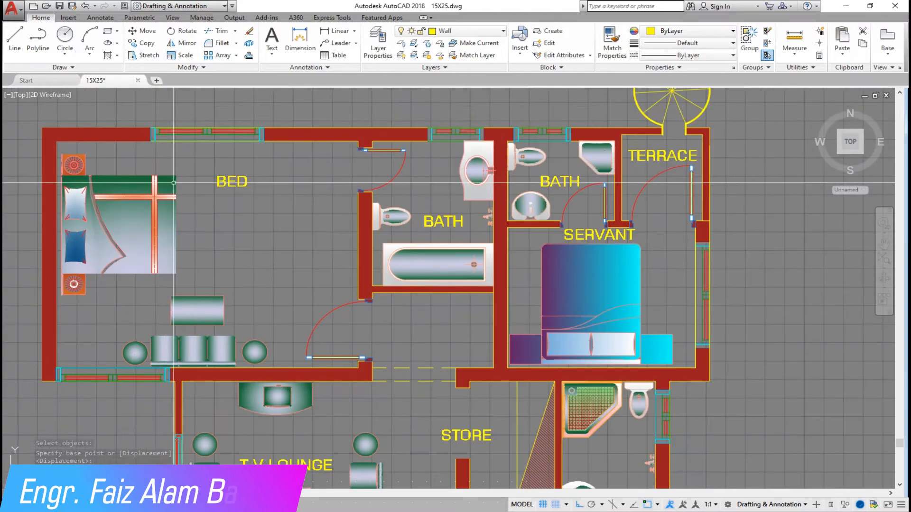
{"action": "left_click", "coordinate": [149, 55]}
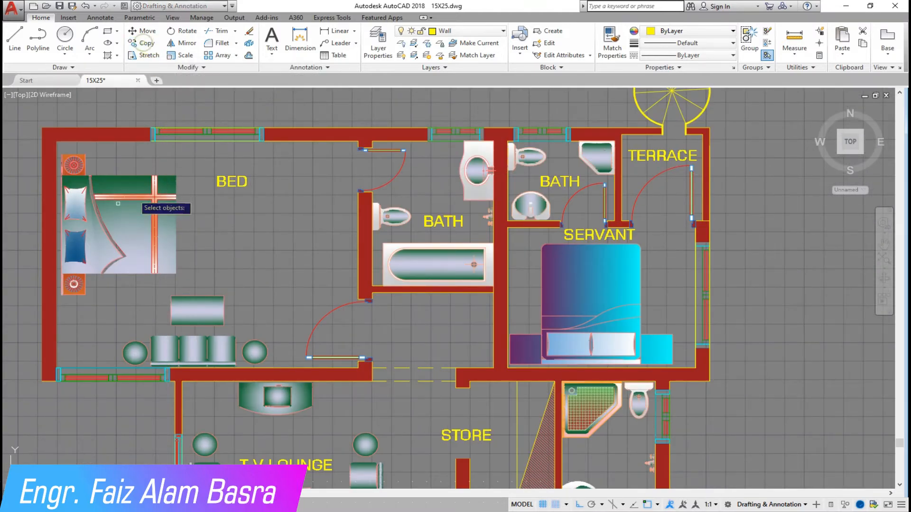
{"action": "scroll", "coordinate": [45, 226], "scroll_direction": "up", "scroll_amount": 2}
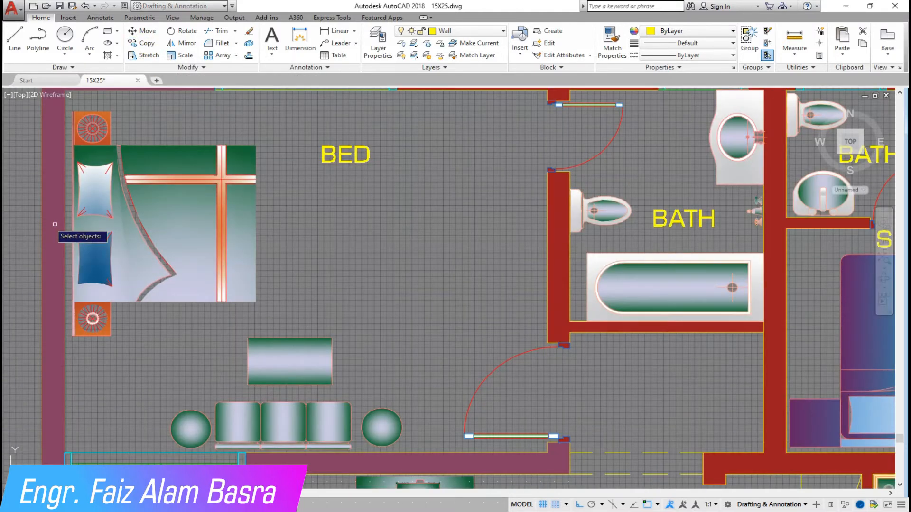
{"action": "left_click", "coordinate": [69, 104]}
{"action": "left_click", "coordinate": [73, 282]}
{"action": "left_click", "coordinate": [140, 357]}
{"action": "left_click", "coordinate": [74, 273]}
{"action": "key", "text": "Return"}
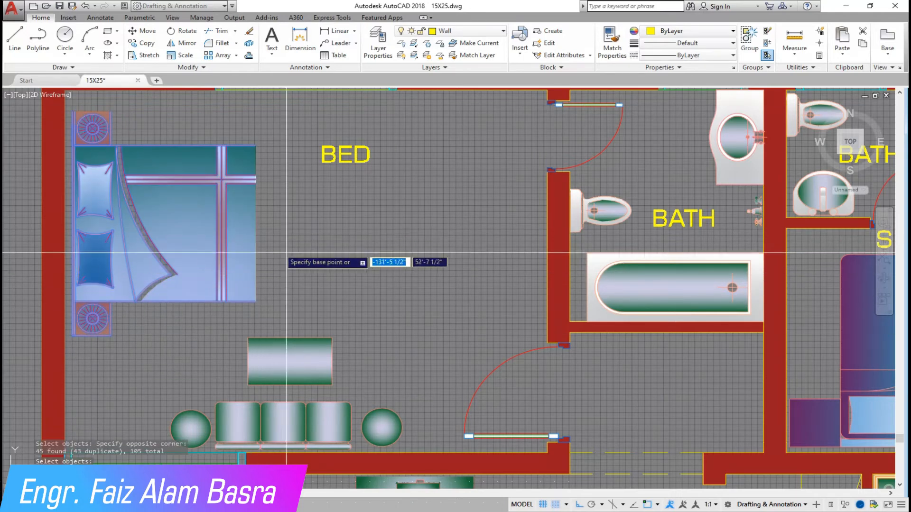
{"action": "scroll", "coordinate": [251, 307], "scroll_direction": "down", "scroll_amount": 6}
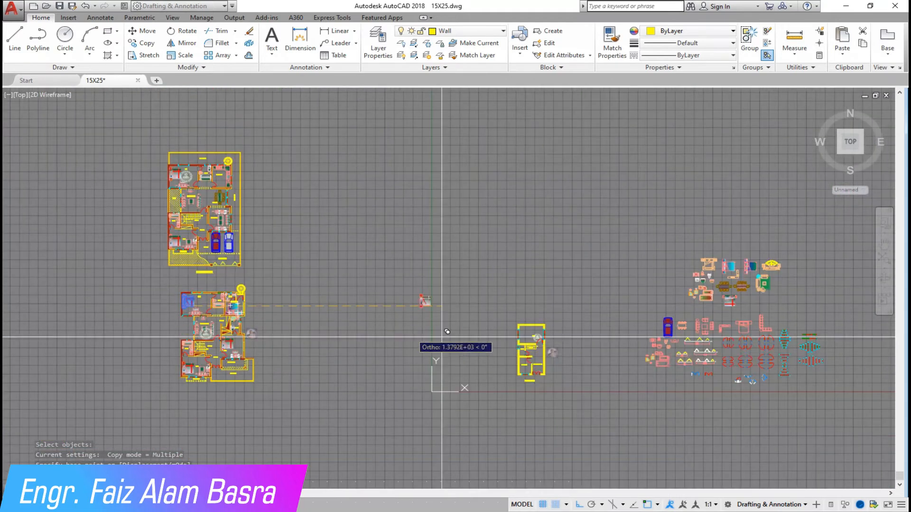
{"action": "scroll", "coordinate": [443, 335], "scroll_direction": "up", "scroll_amount": 5}
{"action": "scroll", "coordinate": [446, 324], "scroll_direction": "up", "scroll_amount": 4}
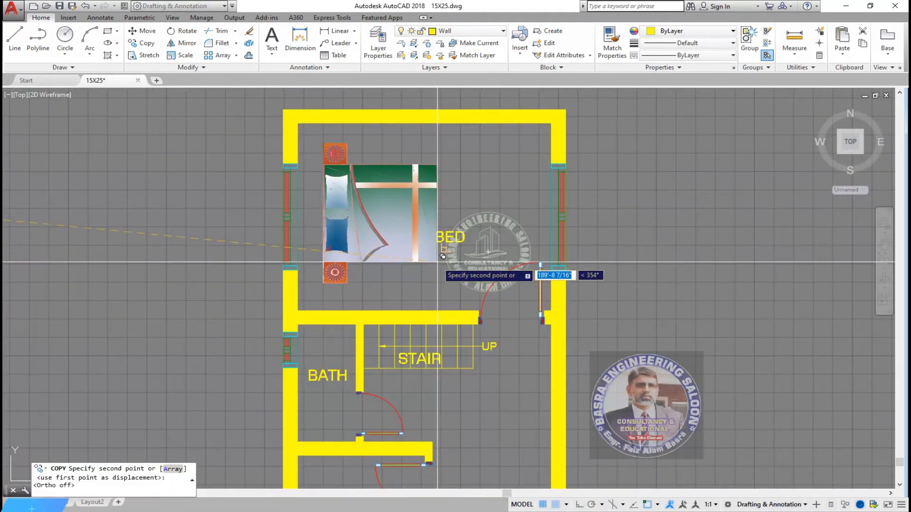
{"action": "scroll", "coordinate": [399, 251], "scroll_direction": "down", "scroll_amount": 2}
{"action": "left_click", "coordinate": [257, 250]}
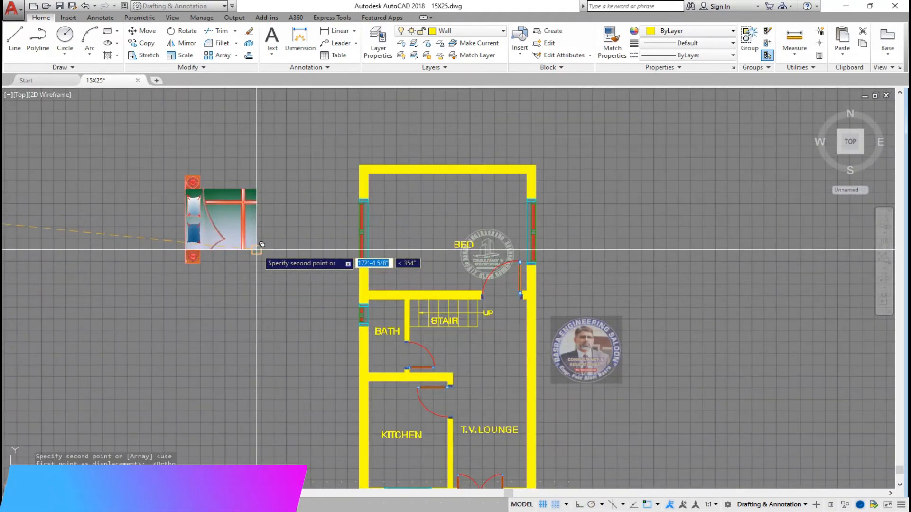
{"action": "key", "text": "Escape"}
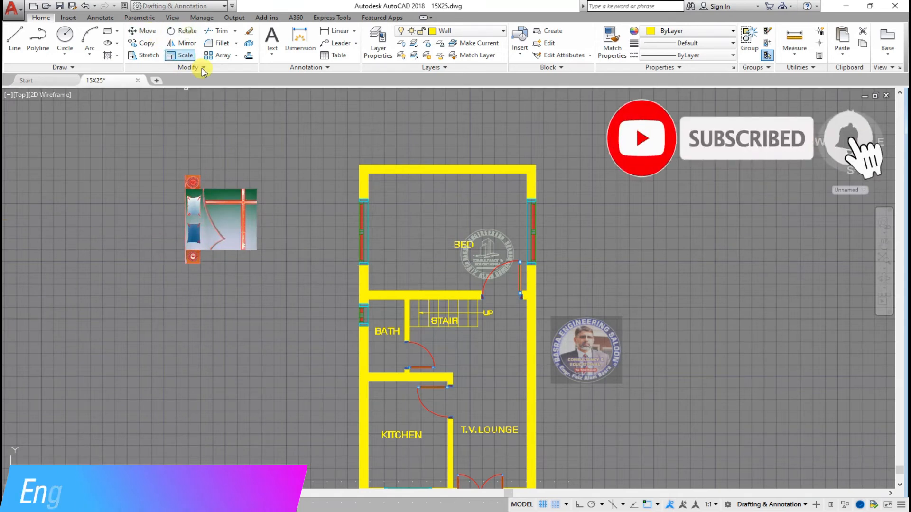
Rotate the copied bed and side tables 90° clockwise so the headboard faces the bedroom's rear wall
{"action": "left_click", "coordinate": [325, 288]}
{"action": "left_click", "coordinate": [123, 131]}
{"action": "key", "text": "Return"}
{"action": "left_click", "coordinate": [257, 249]}
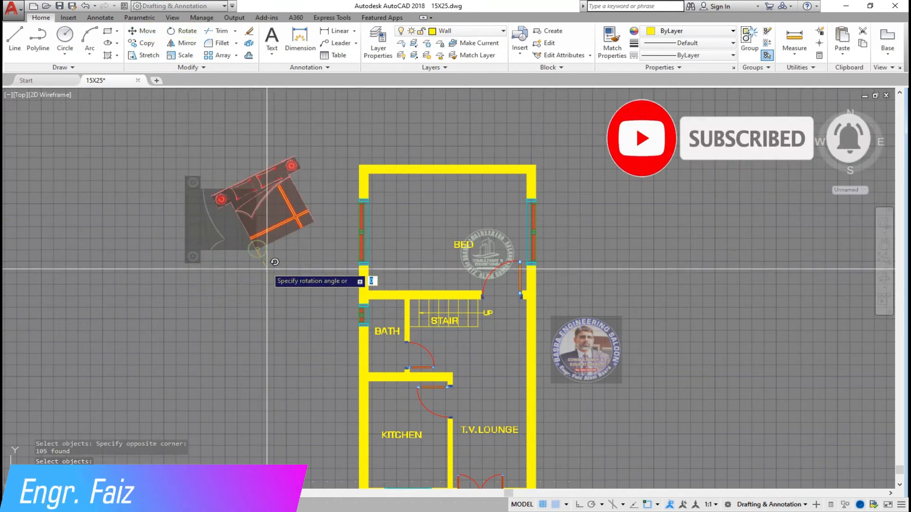
{"action": "left_click", "coordinate": [245, 371]}
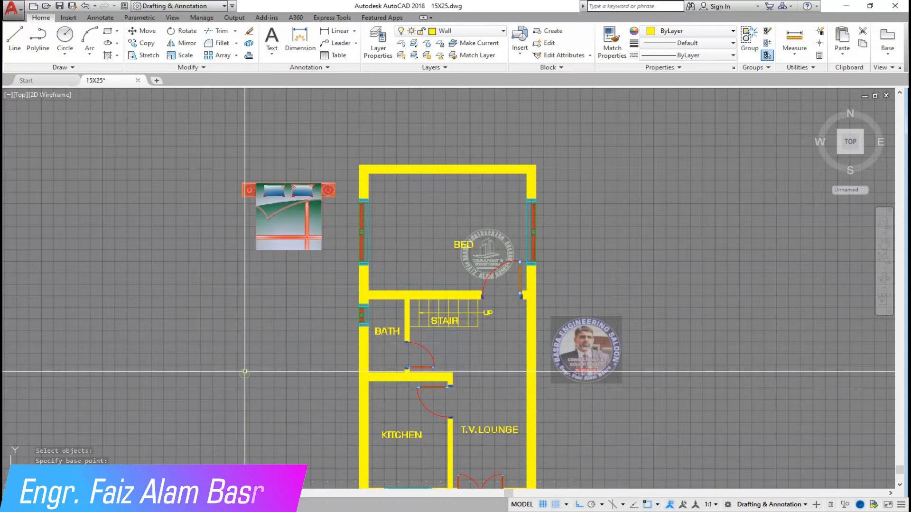
Move the rotated bed and side tables into the bedroom, with the headboard near the rear wall
{"action": "scroll", "coordinate": [269, 202], "scroll_direction": "up", "scroll_amount": 2}
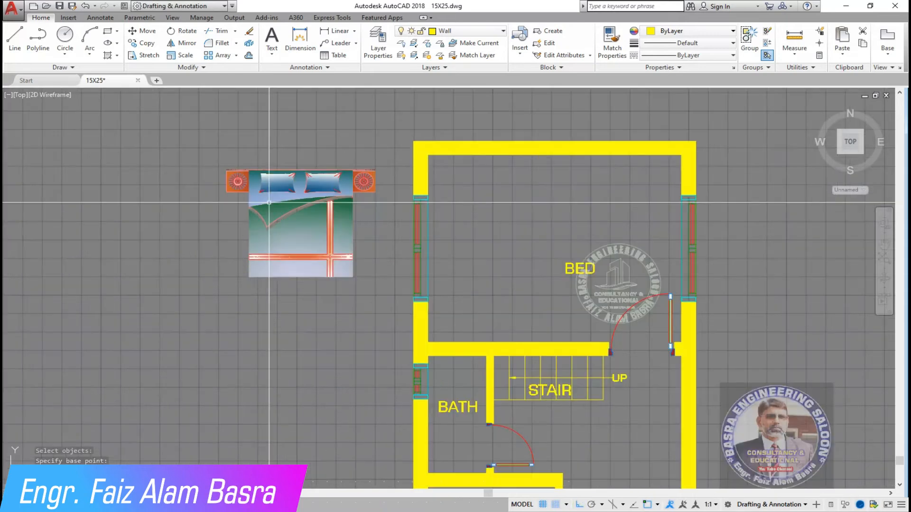
{"action": "left_click", "coordinate": [387, 308]}
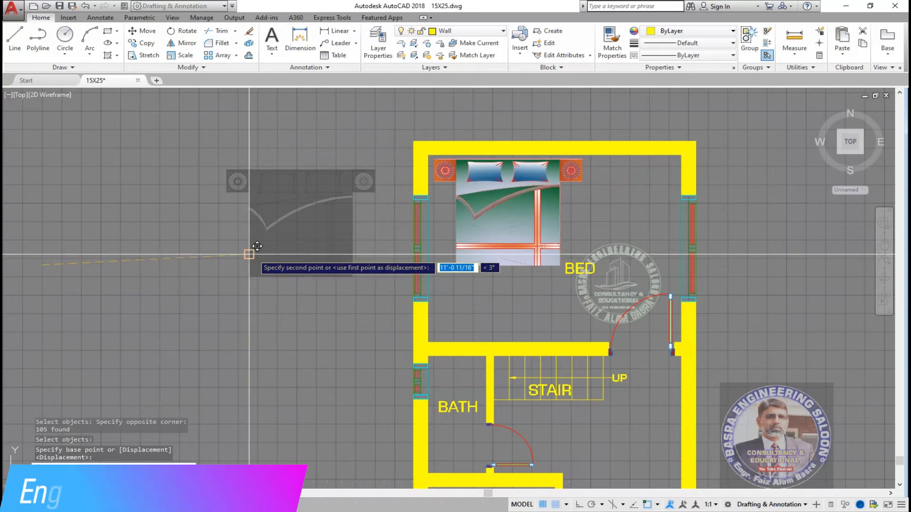
{"action": "left_click", "coordinate": [249, 254]}
{"action": "scroll", "coordinate": [702, 213], "scroll_direction": "up", "scroll_amount": 4}
{"action": "scroll", "coordinate": [522, 231], "scroll_direction": "down", "scroll_amount": 2}
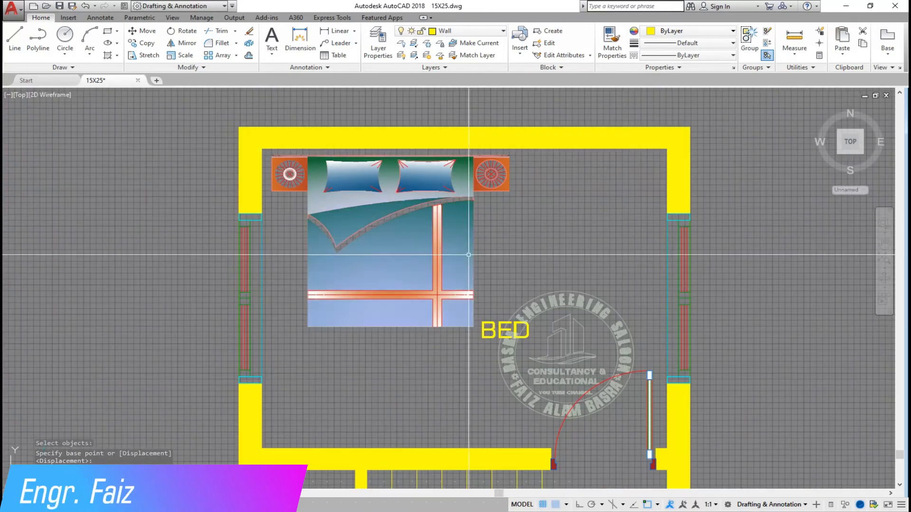
Shift the bed and both side tables slightly so the headboard sits closer to the bedroom's rear wall
{"action": "left_click", "coordinate": [141, 34]}
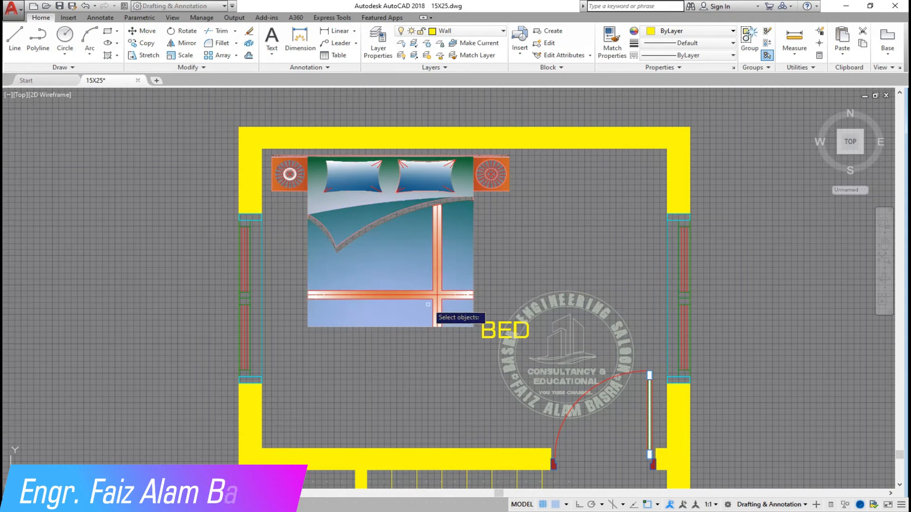
{"action": "left_click", "coordinate": [480, 331]}
{"action": "left_click", "coordinate": [267, 153]}
{"action": "left_click", "coordinate": [531, 220]}
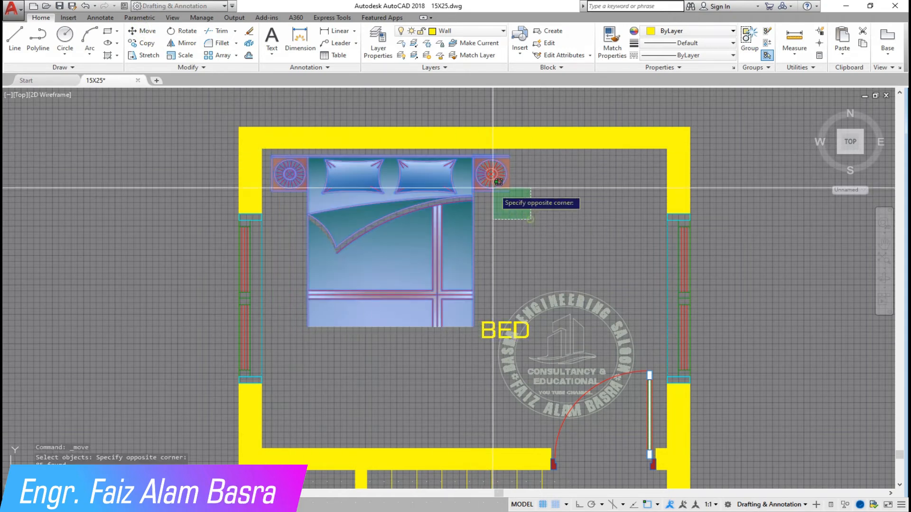
{"action": "left_click", "coordinate": [465, 149]}
{"action": "right_click", "coordinate": [551, 230]}
{"action": "left_click", "coordinate": [552, 231]}
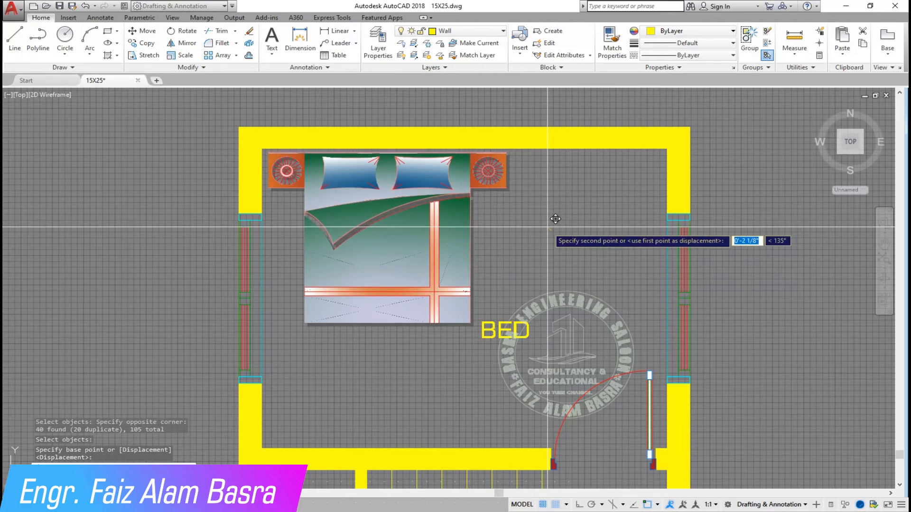
Examine the bed's placement in the bedroom against the windows, door and remaining floor space
{"action": "scroll", "coordinate": [549, 225], "scroll_direction": "down", "scroll_amount": 5}
{"action": "scroll", "coordinate": [418, 265], "scroll_direction": "up", "scroll_amount": 4}
{"action": "scroll", "coordinate": [417, 265], "scroll_direction": "down", "scroll_amount": 4}
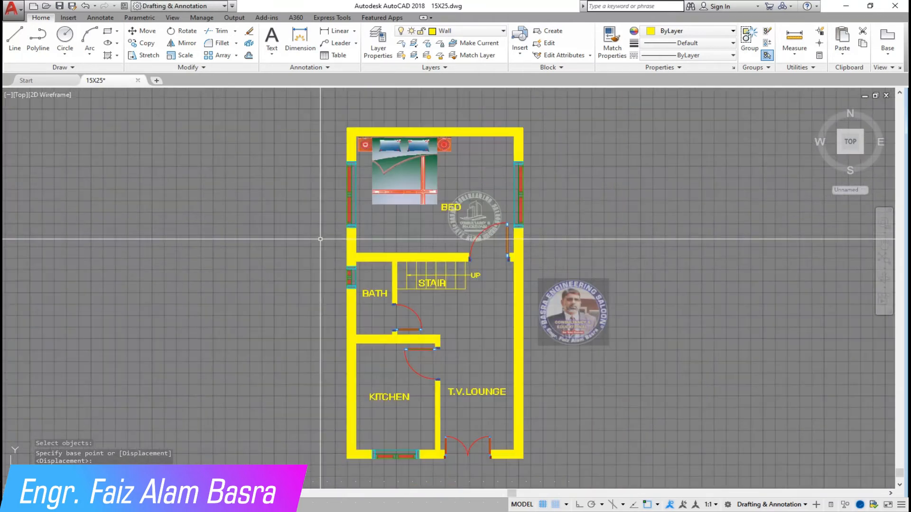
{"action": "scroll", "coordinate": [469, 231], "scroll_direction": "up", "scroll_amount": 4}
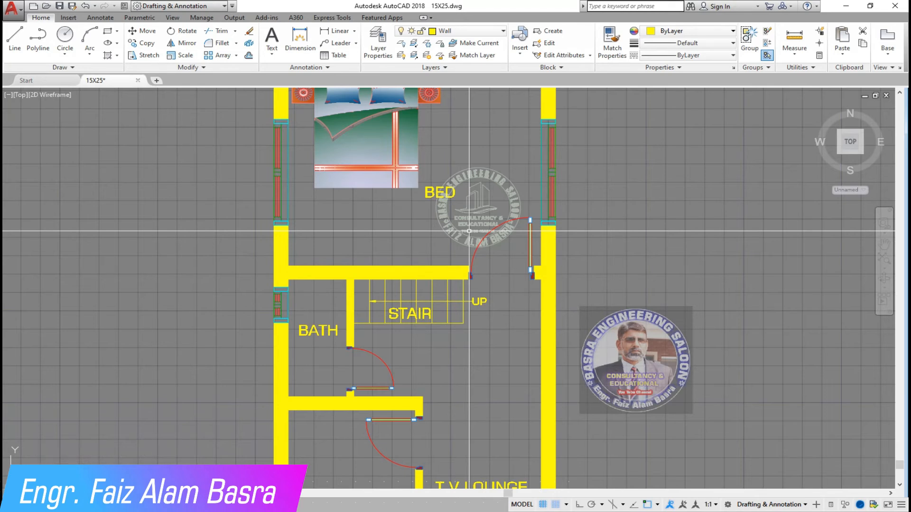
{"action": "scroll", "coordinate": [439, 268], "scroll_direction": "down", "scroll_amount": 4}
{"action": "scroll", "coordinate": [433, 213], "scroll_direction": "up", "scroll_amount": 4}
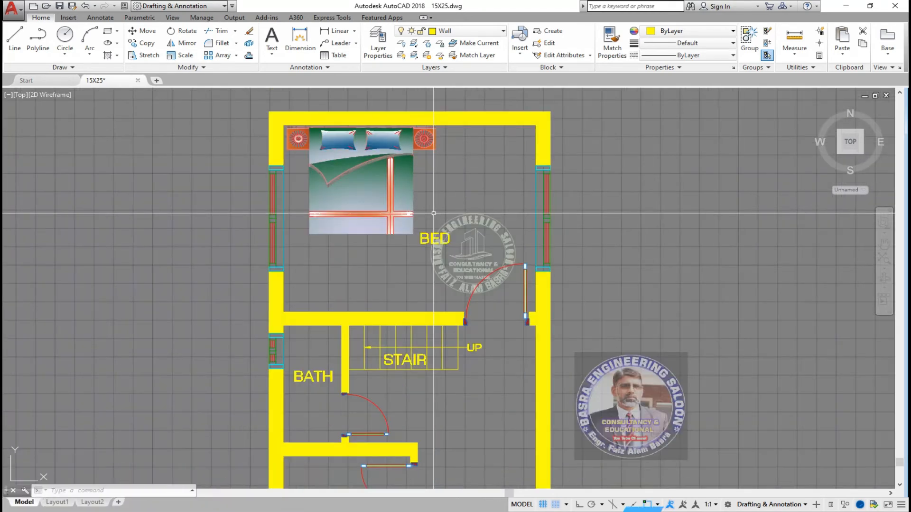
{"action": "scroll", "coordinate": [433, 213], "scroll_direction": "down", "scroll_amount": 4}
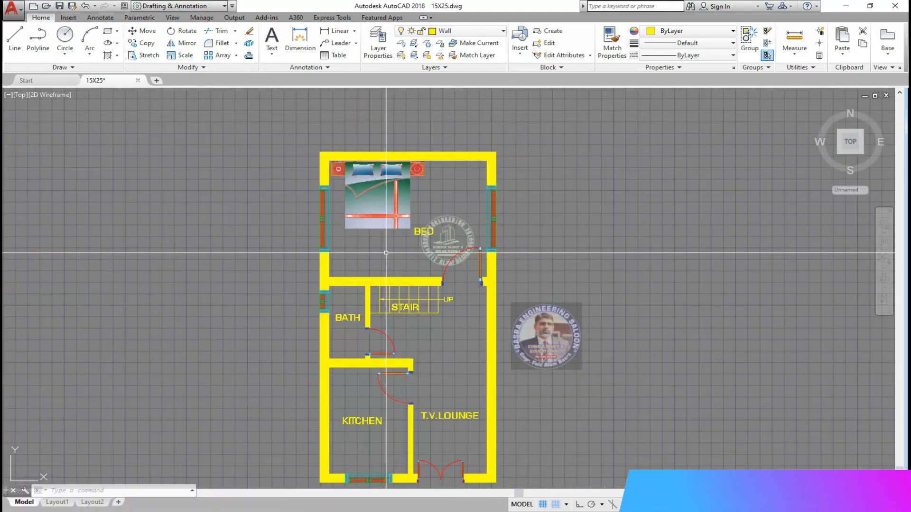
{"action": "scroll", "coordinate": [386, 253], "scroll_direction": "up", "scroll_amount": 4}
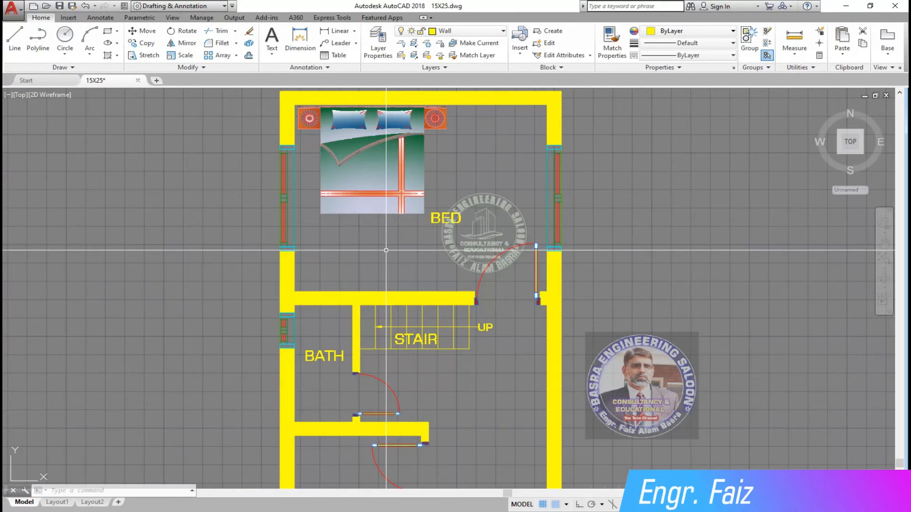
{"action": "scroll", "coordinate": [386, 250], "scroll_direction": "down", "scroll_amount": 2}
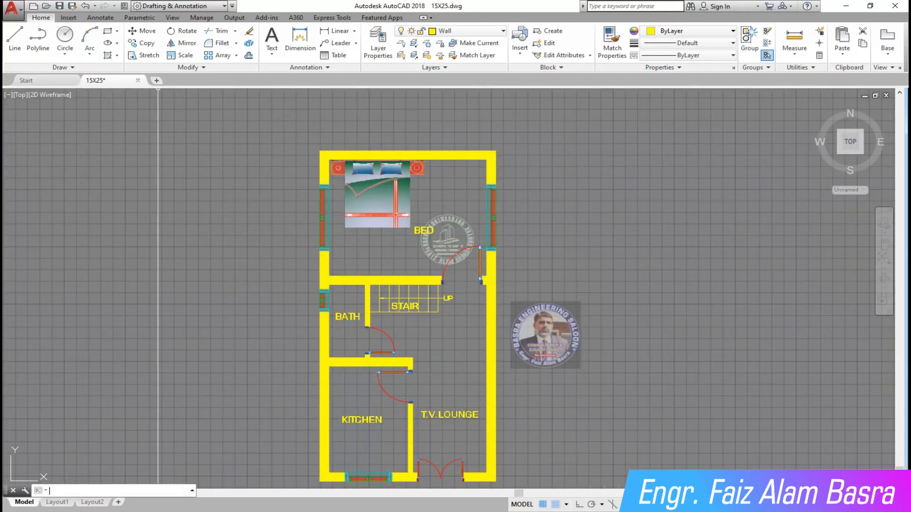
Copy the three-seat sofa, two round side tables and centre table from the reference bedroom to the foot of the bed, against the stair-side wall
{"action": "scroll", "coordinate": [351, 197], "scroll_direction": "down", "scroll_amount": 6}
{"action": "scroll", "coordinate": [220, 189], "scroll_direction": "up", "scroll_amount": 8}
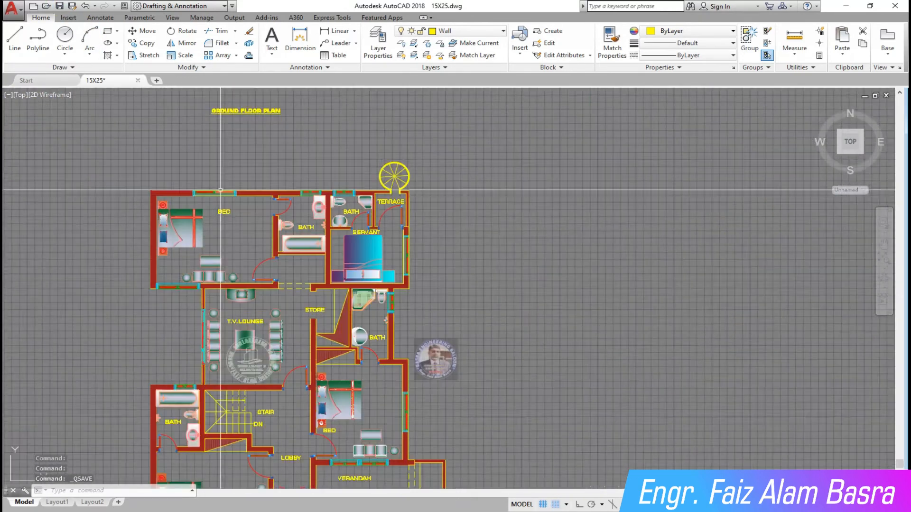
{"action": "left_click", "coordinate": [151, 43]}
{"action": "scroll", "coordinate": [228, 288], "scroll_direction": "up", "scroll_amount": 7}
{"action": "left_click", "coordinate": [285, 264]}
{"action": "left_click", "coordinate": [37, 166]}
{"action": "key", "text": "Return"}
{"action": "left_click", "coordinate": [153, 217]}
{"action": "scroll", "coordinate": [53, 253], "scroll_direction": "down", "scroll_amount": 6}
{"action": "scroll", "coordinate": [350, 287], "scroll_direction": "up", "scroll_amount": 3}
{"action": "scroll", "coordinate": [373, 285], "scroll_direction": "up", "scroll_amount": 8}
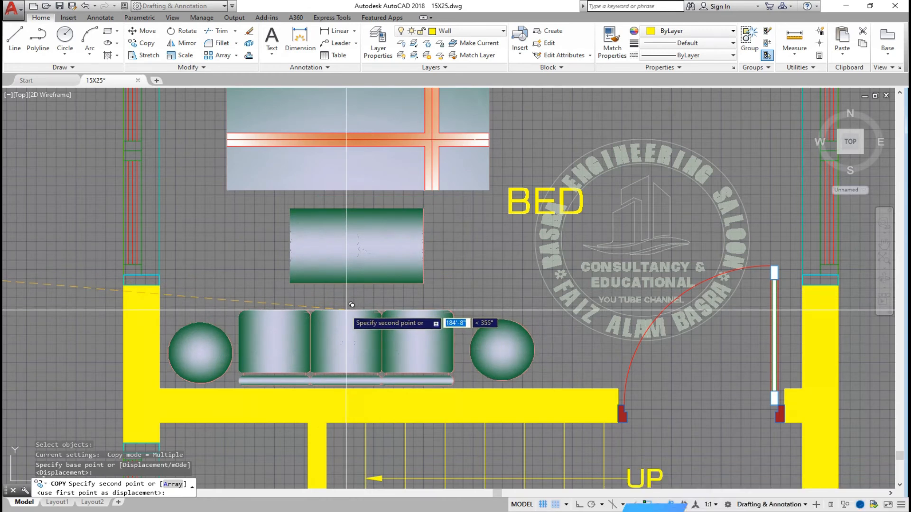
{"action": "scroll", "coordinate": [351, 305], "scroll_direction": "down", "scroll_amount": 5}
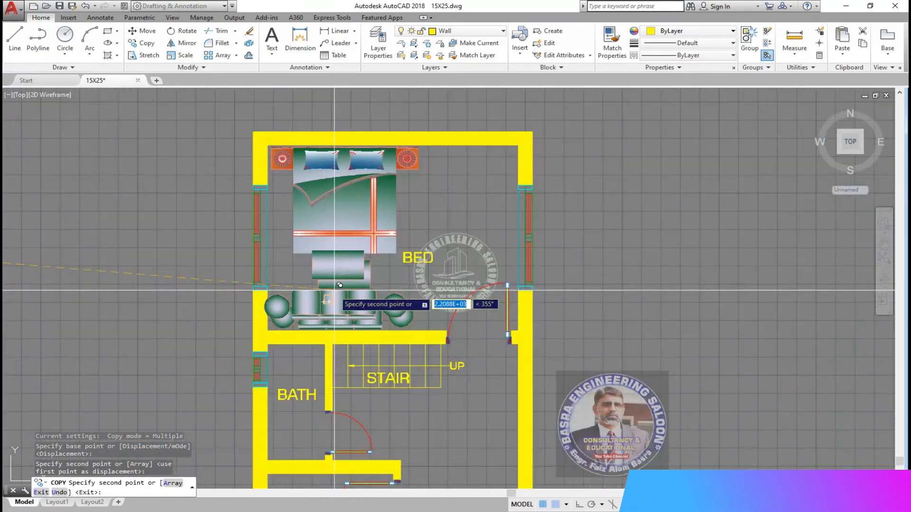
{"action": "left_click", "coordinate": [342, 295]}
{"action": "key", "text": "Escape"}
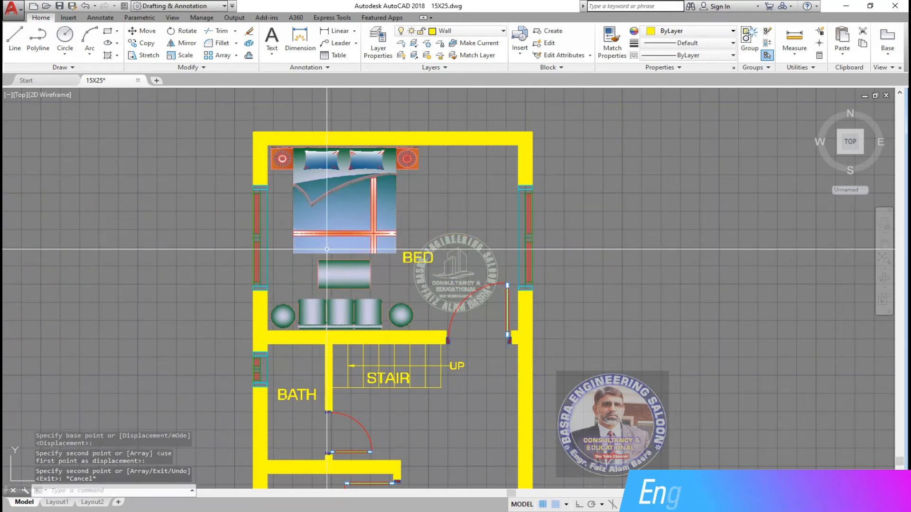
Move the three-seat sofa, two round side tables and centre table out of the bedroom into the open space west of the plan
{"action": "scroll", "coordinate": [359, 300], "scroll_direction": "up", "scroll_amount": 2}
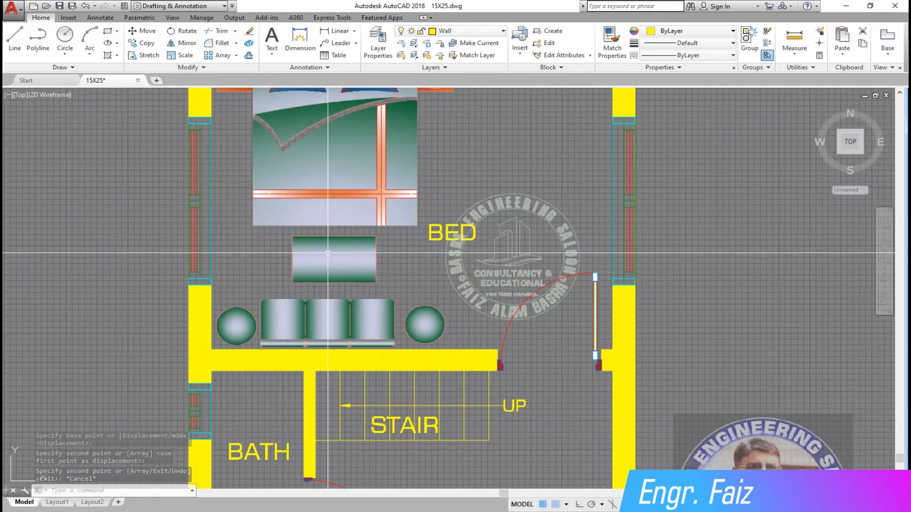
{"action": "left_click", "coordinate": [457, 335]}
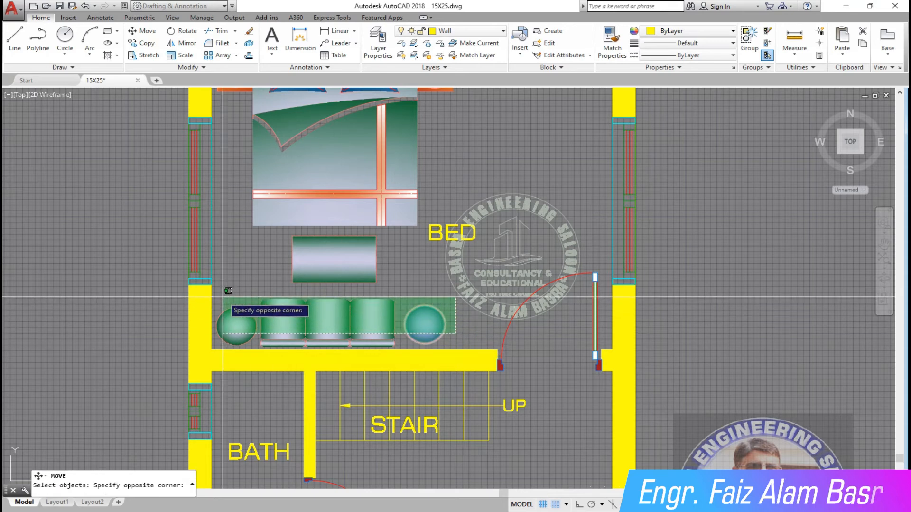
{"action": "left_click", "coordinate": [224, 307]}
{"action": "left_click", "coordinate": [413, 292]}
{"action": "left_click", "coordinate": [310, 269]}
{"action": "key", "text": "Return"}
{"action": "left_click", "coordinate": [314, 267]}
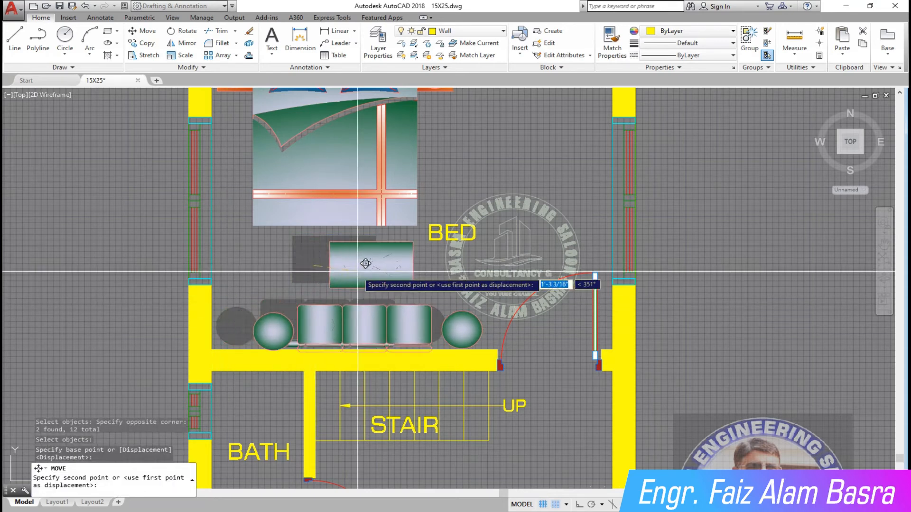
{"action": "scroll", "coordinate": [382, 273], "scroll_direction": "down", "scroll_amount": 4}
{"action": "left_click", "coordinate": [194, 279]}
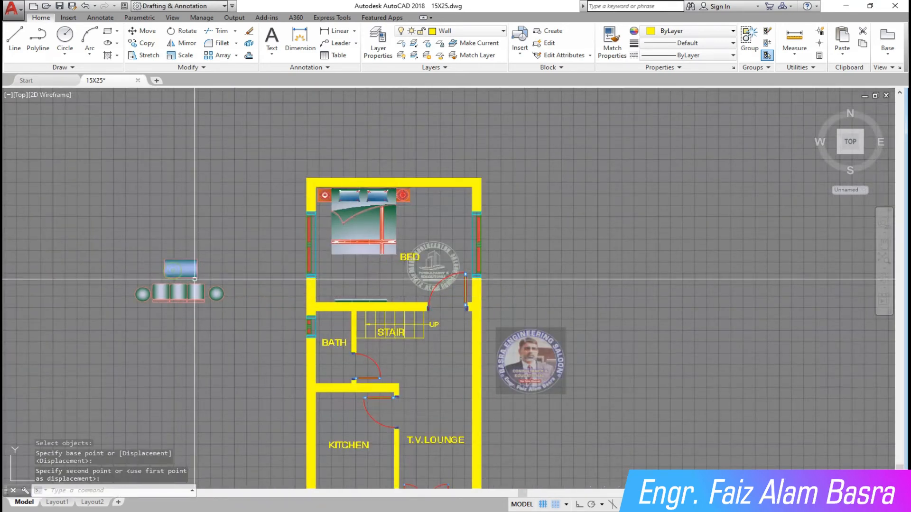
Rotate the sofa, side tables and centre table 90° with ortho on, so the seating runs north-south
{"action": "left_click", "coordinate": [190, 43]}
{"action": "left_click", "coordinate": [247, 332]}
{"action": "left_click", "coordinate": [119, 256]}
{"action": "key", "text": "Return"}
{"action": "scroll", "coordinate": [203, 275], "scroll_direction": "up", "scroll_amount": 5}
{"action": "left_click", "coordinate": [198, 276]}
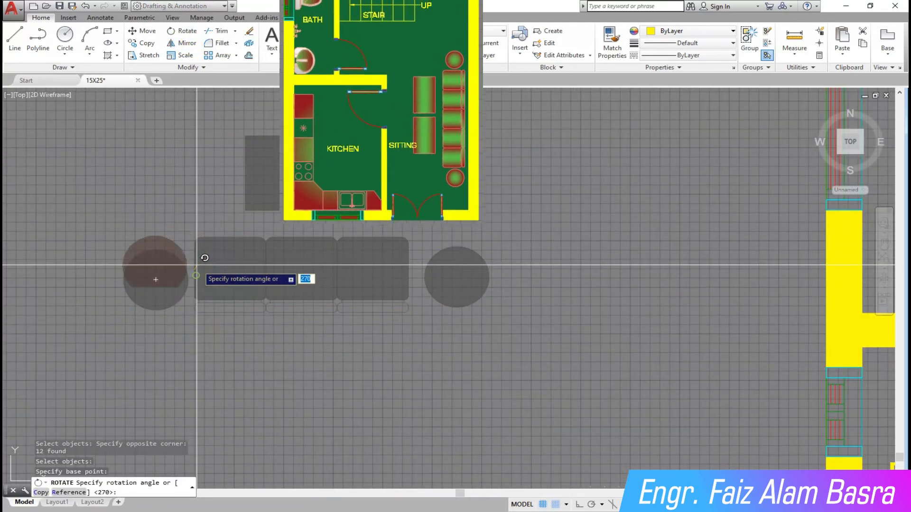
{"action": "key", "text": "F8"}
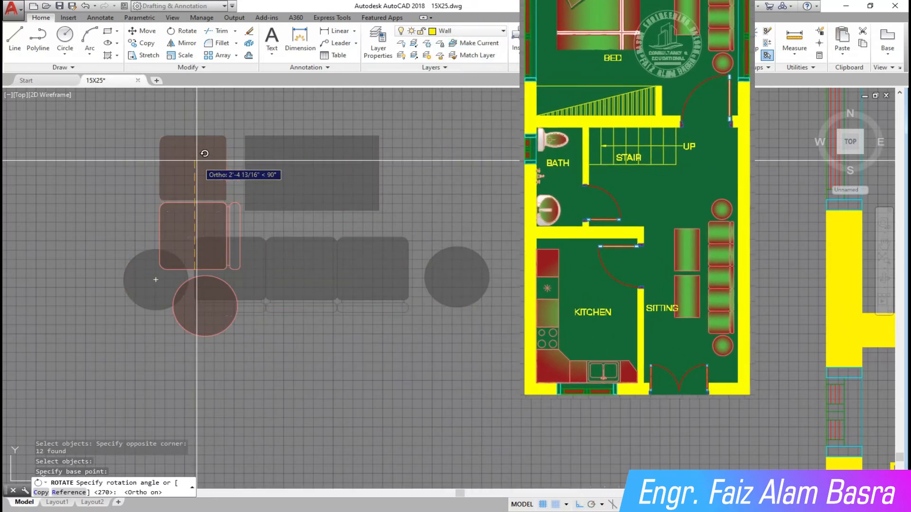
{"action": "left_click", "coordinate": [203, 153]}
{"action": "scroll", "coordinate": [259, 215], "scroll_direction": "down", "scroll_amount": 5}
{"action": "scroll", "coordinate": [397, 226], "scroll_direction": "up", "scroll_amount": 4}
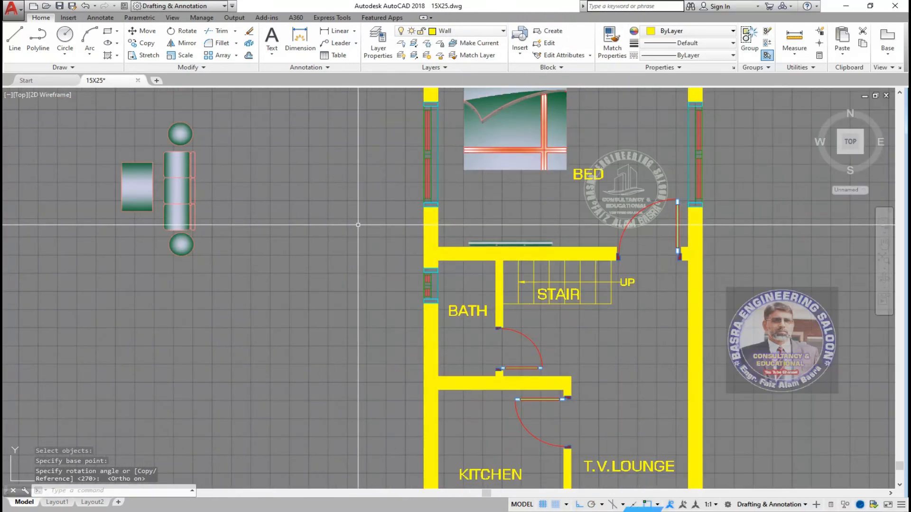
Move the sofa backrest left behind at the stair-side wall out of the bedroom, beside the rotated sofa set
{"action": "scroll", "coordinate": [437, 200], "scroll_direction": "up", "scroll_amount": 4}
{"action": "left_click", "coordinate": [786, 340]}
{"action": "left_click", "coordinate": [407, 291]}
{"action": "key", "text": "Return"}
{"action": "left_click", "coordinate": [467, 334]}
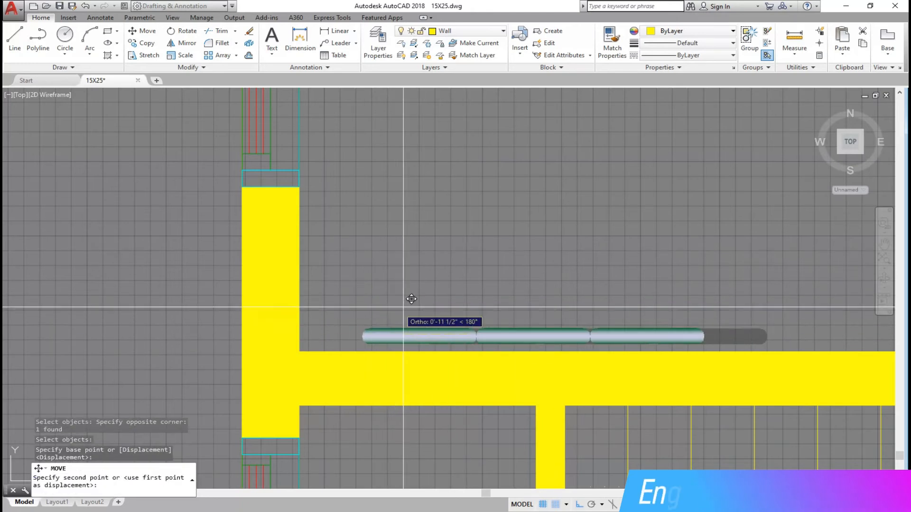
{"action": "scroll", "coordinate": [413, 299], "scroll_direction": "down", "scroll_amount": 5}
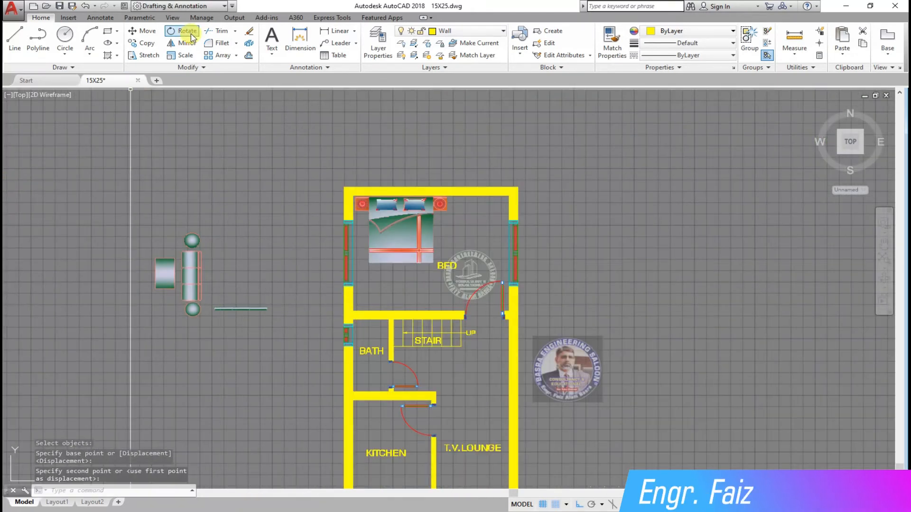
Rotate the loose sofa backrest 90° so it runs parallel to the seats
{"action": "left_click", "coordinate": [191, 34]}
{"action": "left_click", "coordinate": [287, 343]}
{"action": "left_click", "coordinate": [207, 281]}
{"action": "key", "text": "Return"}
{"action": "left_click", "coordinate": [218, 309]}
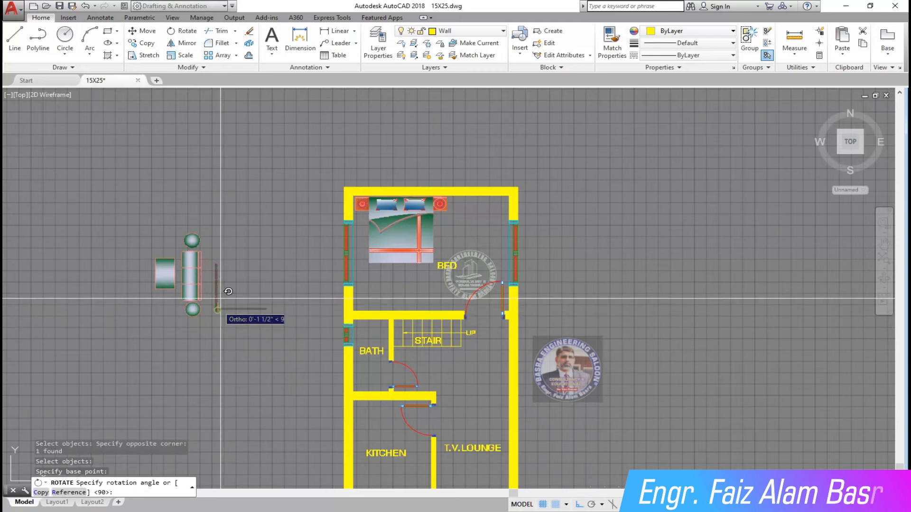
{"action": "key", "text": "Return"}
Move the rotated backrest with ortho off to the rear side of the three-seat sofa
{"action": "scroll", "coordinate": [177, 260], "scroll_direction": "up", "scroll_amount": 4}
{"action": "left_click", "coordinate": [141, 30]}
{"action": "left_click", "coordinate": [301, 417]}
{"action": "left_click", "coordinate": [254, 262]}
{"action": "key", "text": "Return"}
{"action": "scroll", "coordinate": [277, 321], "scroll_direction": "up", "scroll_amount": 4}
{"action": "left_click", "coordinate": [277, 321]}
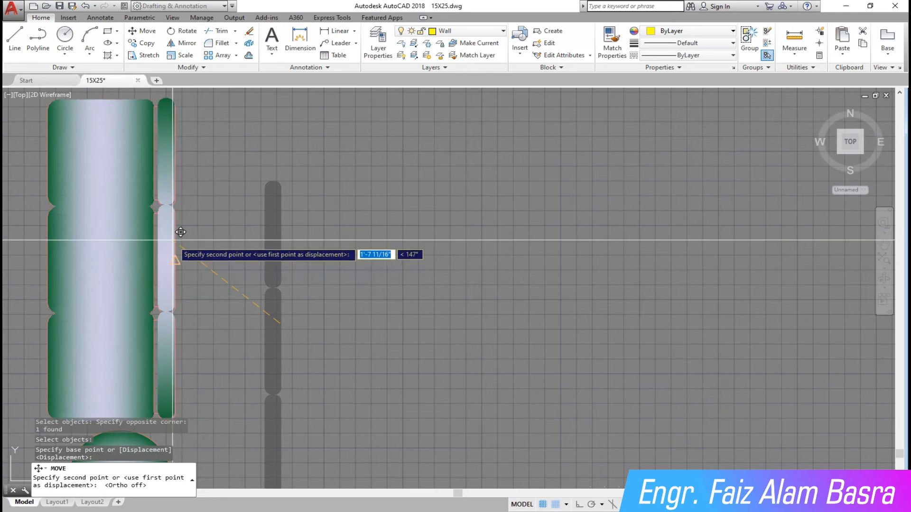
{"action": "left_click", "coordinate": [182, 252]}
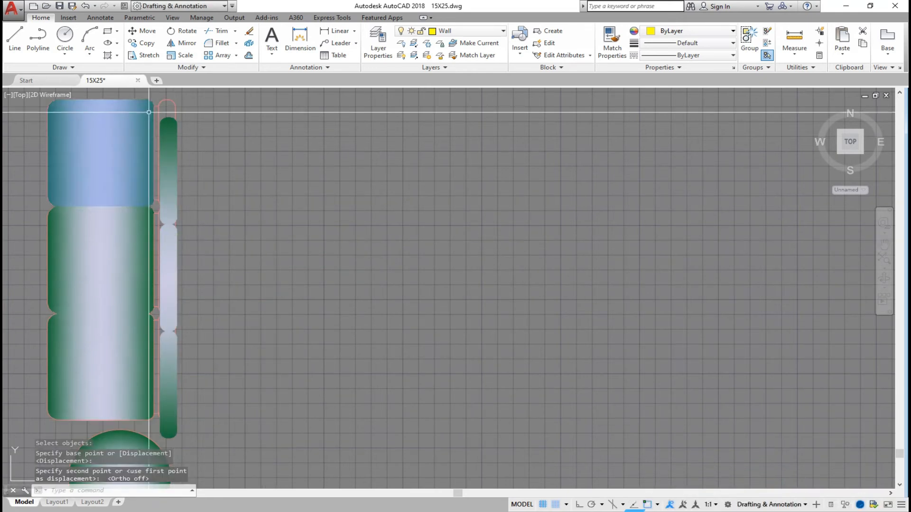
Shift the backrest slightly so it lines up with the ends of the three sofa seats
{"action": "left_click", "coordinate": [141, 30]}
{"action": "key", "text": "Return"}
{"action": "left_click", "coordinate": [281, 402]}
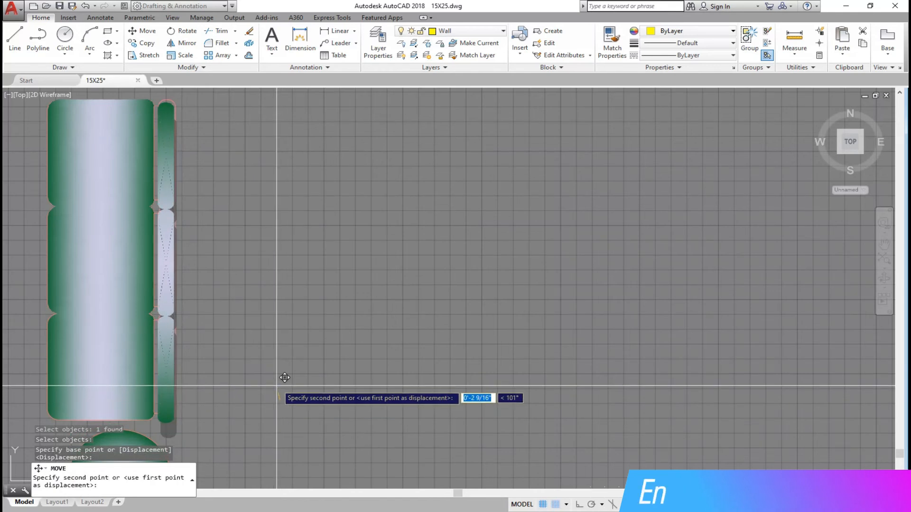
{"action": "left_click", "coordinate": [277, 383]}
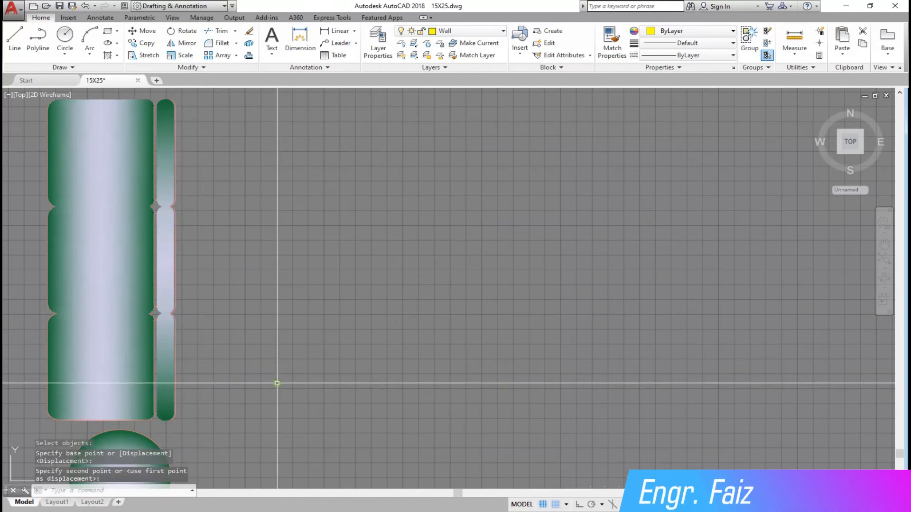
{"action": "scroll", "coordinate": [274, 378], "scroll_direction": "down", "scroll_amount": 5}
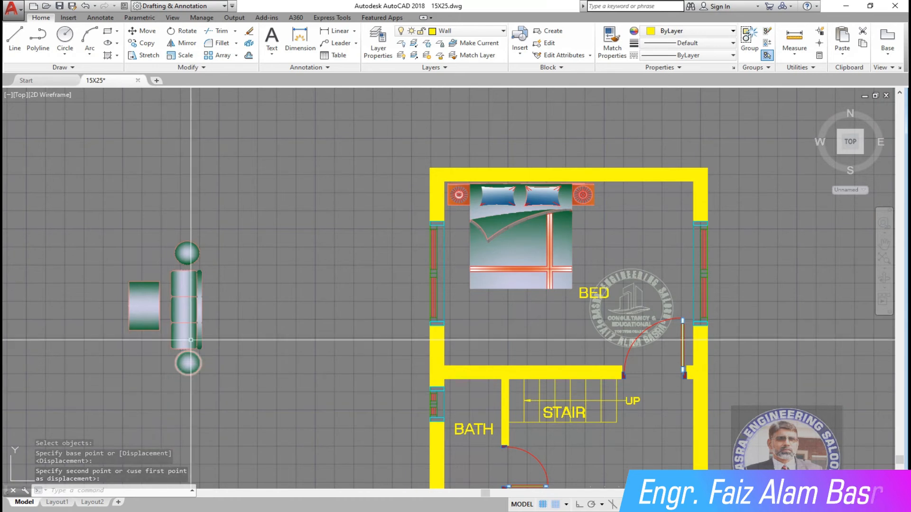
Move the complete sofa set with side tables and centre table into the bedroom, along the east window wall and clear of the door swing
{"action": "left_click", "coordinate": [144, 34]}
{"action": "left_click", "coordinate": [242, 413]}
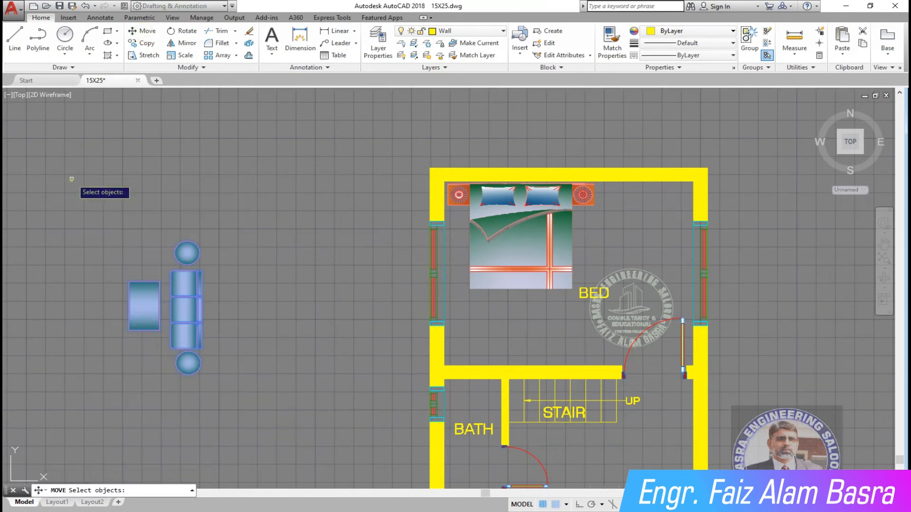
{"action": "left_click", "coordinate": [71, 179]}
{"action": "key", "text": "Return"}
{"action": "left_click", "coordinate": [160, 305]}
{"action": "scroll", "coordinate": [576, 263], "scroll_direction": "down", "scroll_amount": 2}
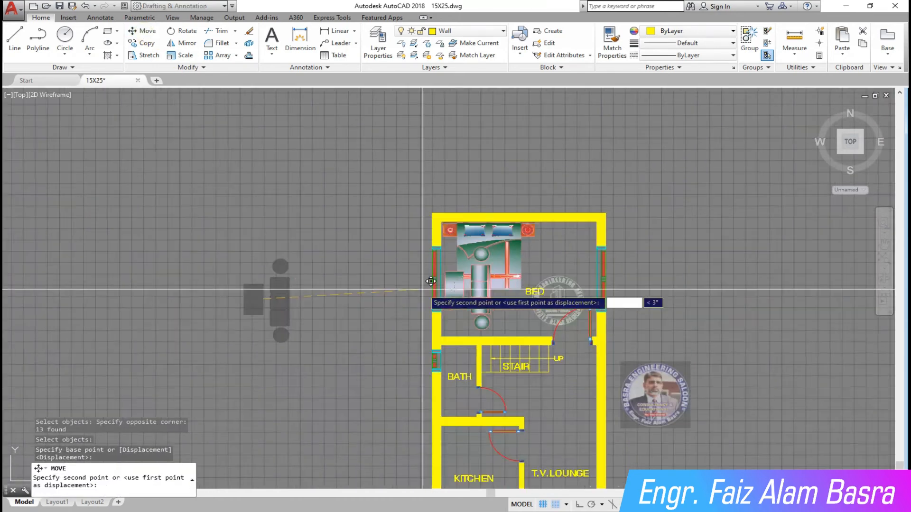
{"action": "scroll", "coordinate": [578, 256], "scroll_direction": "up", "scroll_amount": 6}
{"action": "scroll", "coordinate": [577, 257], "scroll_direction": "down", "scroll_amount": 2}
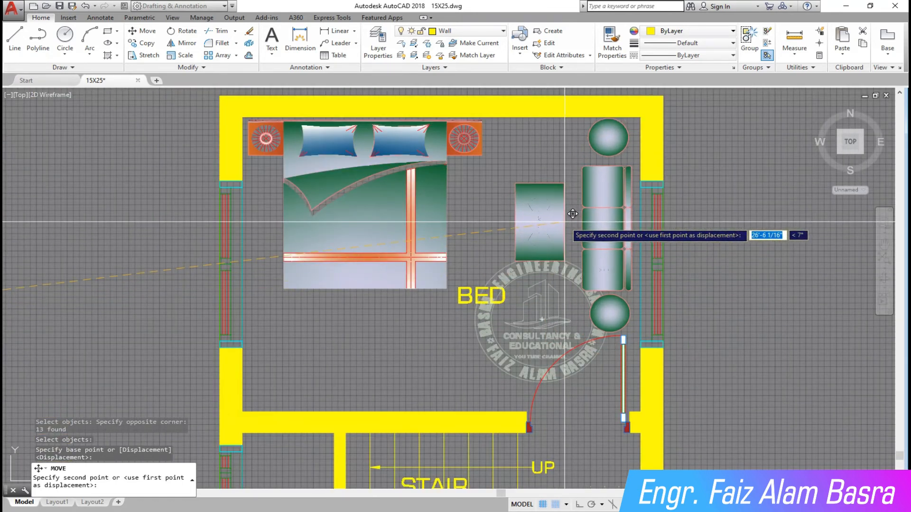
{"action": "key", "text": "Escape"}
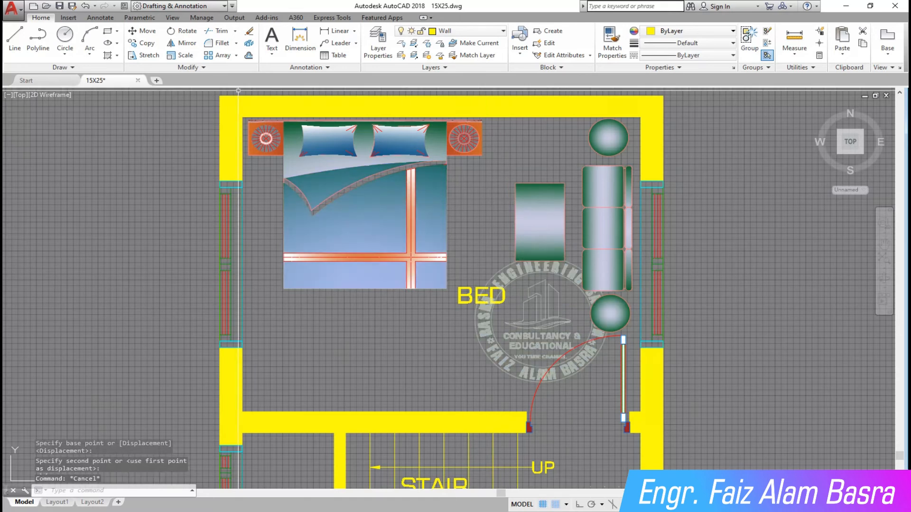
Move the round watermark logo in the bedroom slightly up and toward the bed, away from the door swing
{"action": "left_click", "coordinate": [150, 35]}
{"action": "left_click", "coordinate": [494, 375]}
{"action": "left_click", "coordinate": [465, 318]}
{"action": "key", "text": "Return"}
{"action": "left_click", "coordinate": [447, 329]}
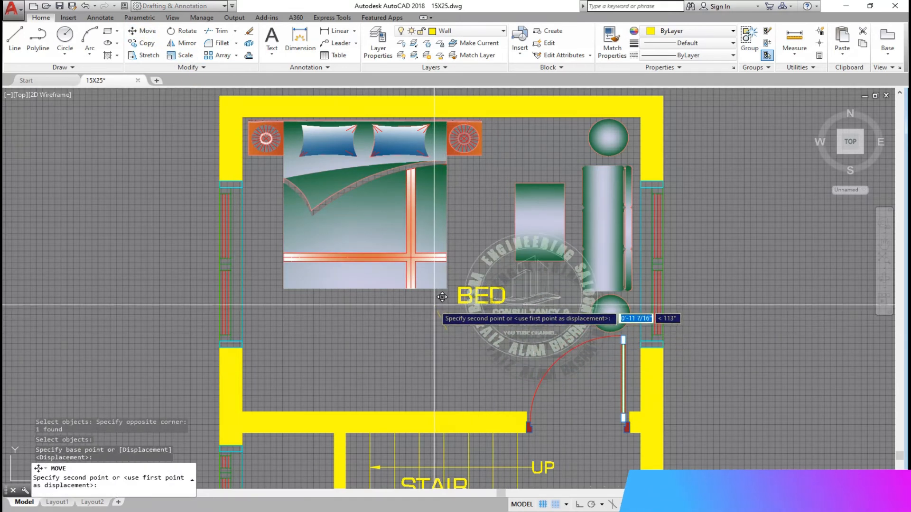
{"action": "left_click", "coordinate": [409, 284]}
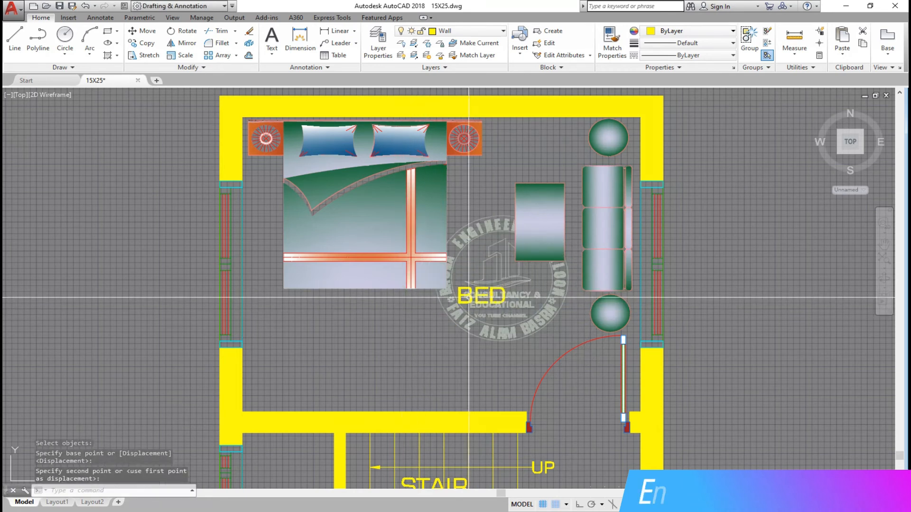
Move the BED label to just below the foot of the bed and save the drawing
{"action": "left_click", "coordinate": [148, 30]}
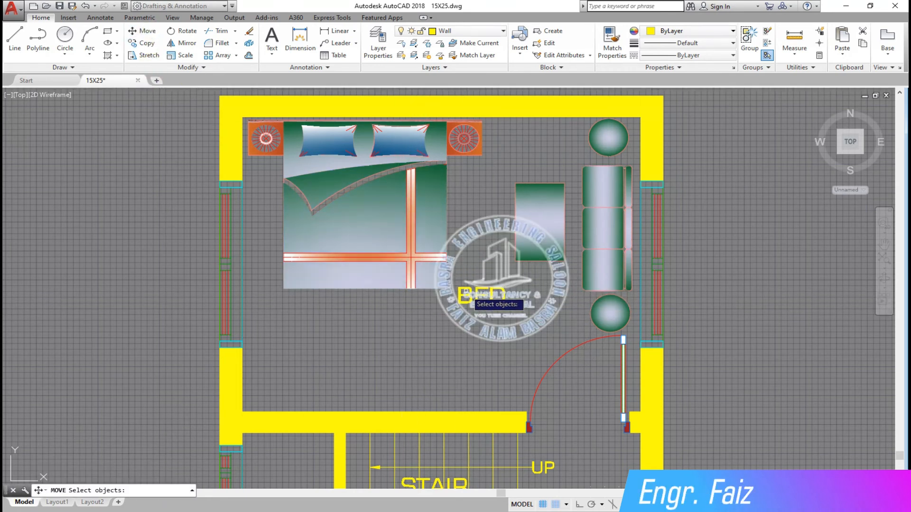
{"action": "right_click", "coordinate": [446, 325]}
{"action": "left_click", "coordinate": [456, 350]}
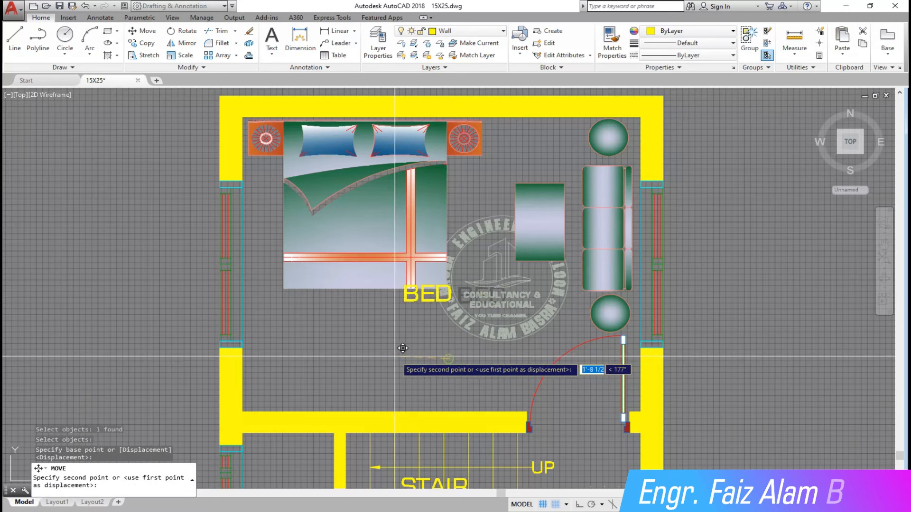
{"action": "left_click", "coordinate": [377, 358]}
{"action": "scroll", "coordinate": [329, 446], "scroll_direction": "up", "scroll_amount": 1}
{"action": "scroll", "coordinate": [303, 304], "scroll_direction": "down", "scroll_amount": 1}
{"action": "scroll", "coordinate": [340, 370], "scroll_direction": "up", "scroll_amount": 1}
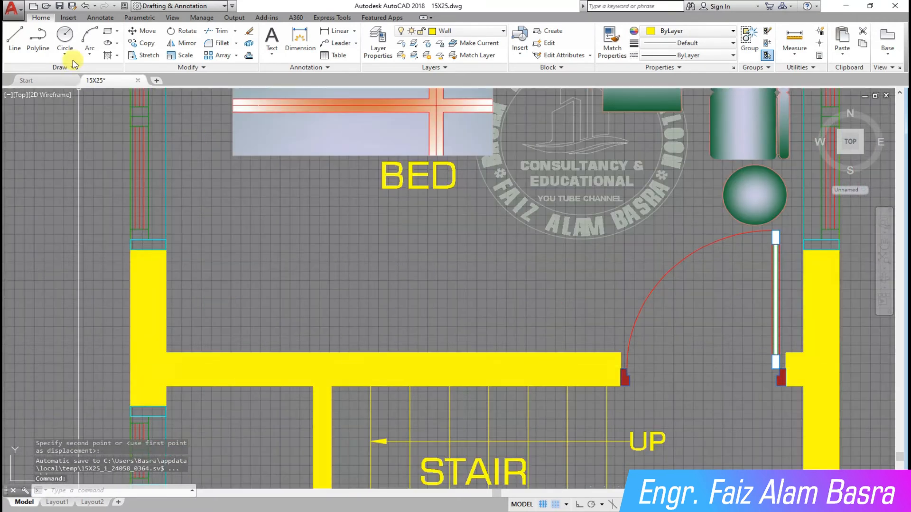
{"action": "left_click", "coordinate": [60, 6]}
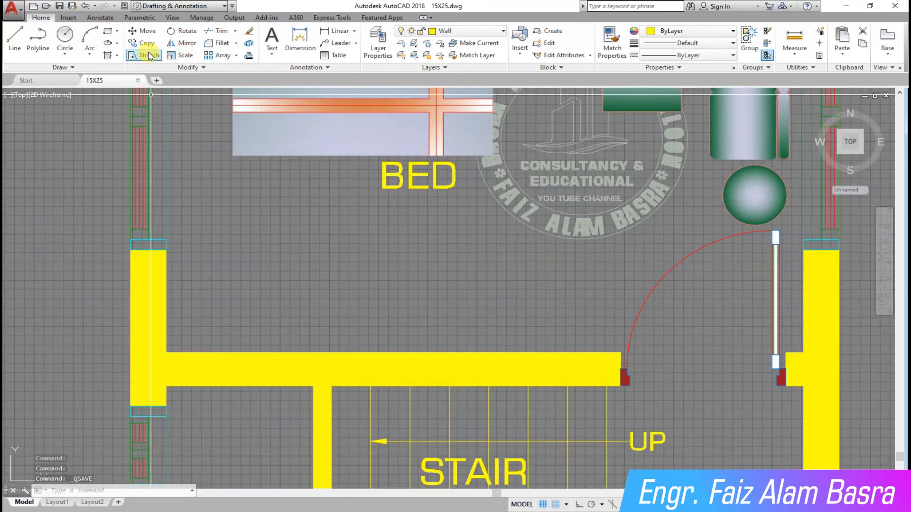
Set the offset distance to 24 and draw a line along the bedroom face of the stair-side wall, across the door opening
{"action": "left_click", "coordinate": [249, 56]}
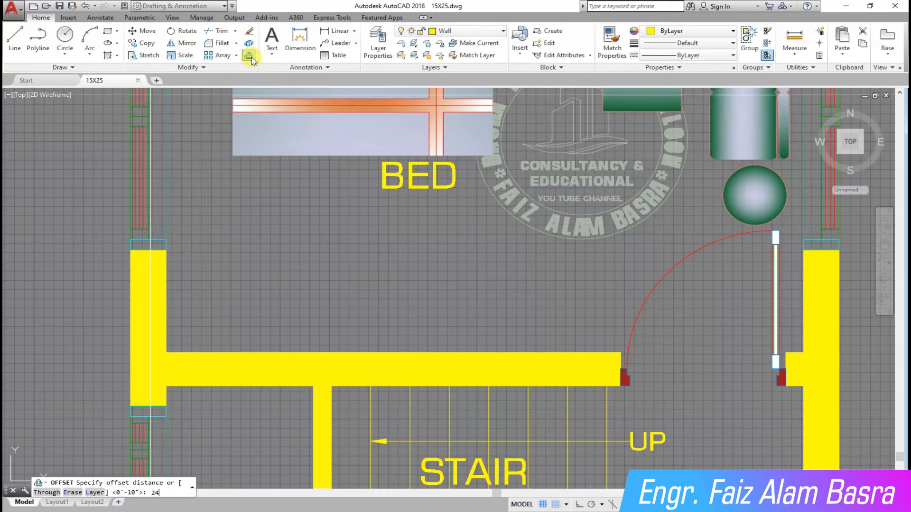
{"action": "key", "text": "Return"}
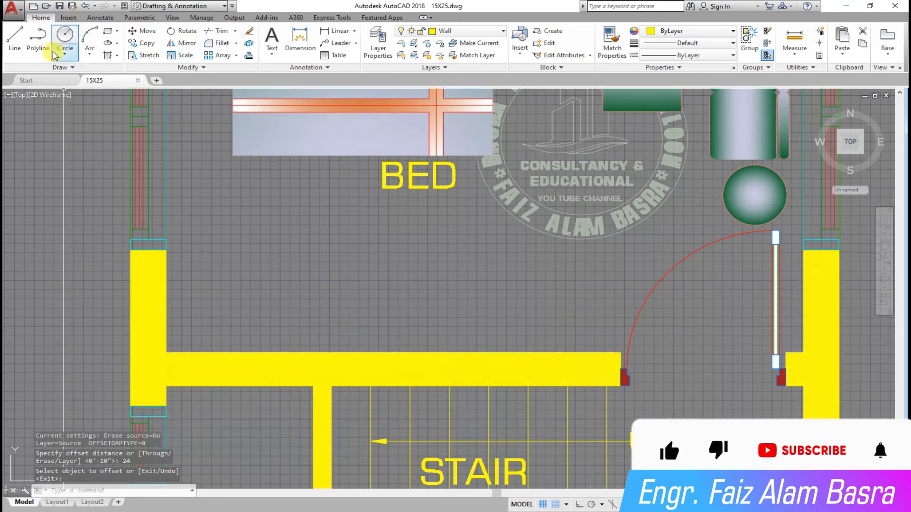
{"action": "left_click", "coordinate": [15, 39]}
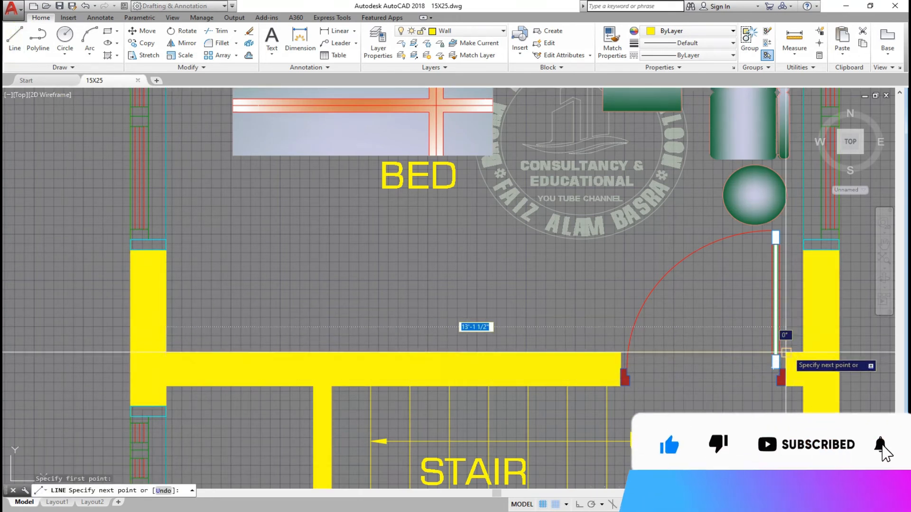
{"action": "left_click", "coordinate": [754, 353]}
Offset the line on the stair-side wall 2'-0" into the bedroom
{"action": "left_click", "coordinate": [248, 55]}
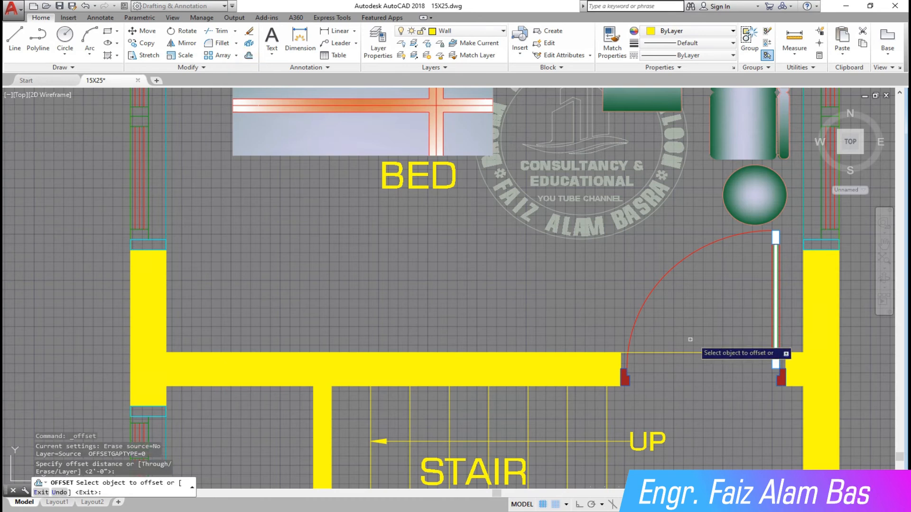
{"action": "left_click", "coordinate": [670, 354]}
{"action": "left_click", "coordinate": [529, 327]}
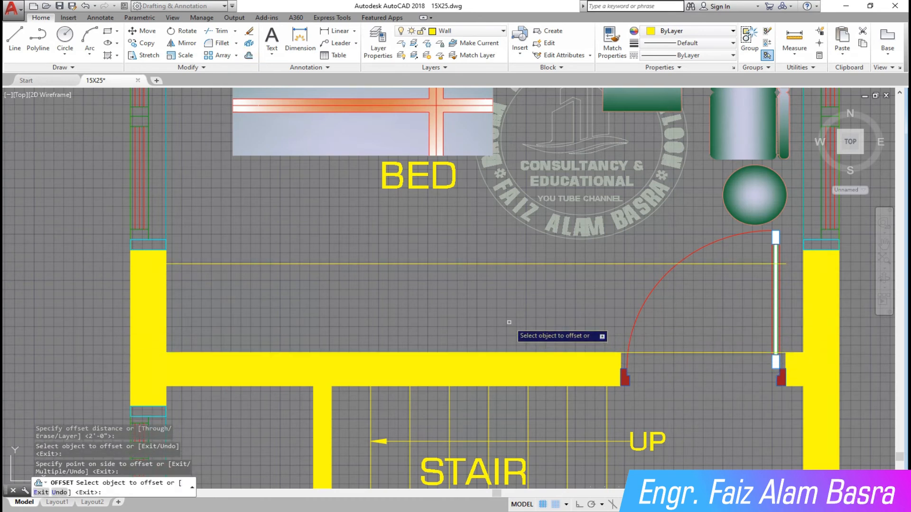
{"action": "right_click", "coordinate": [447, 312]}
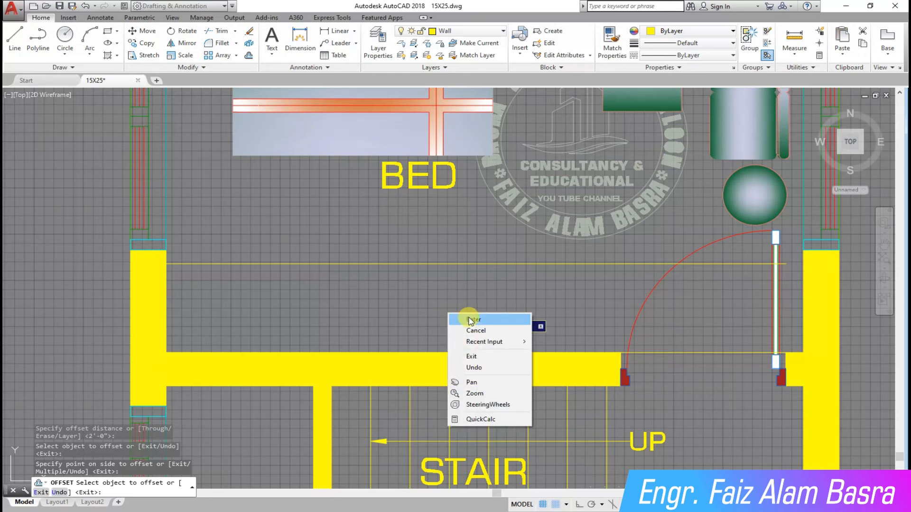
{"action": "left_click", "coordinate": [462, 319]}
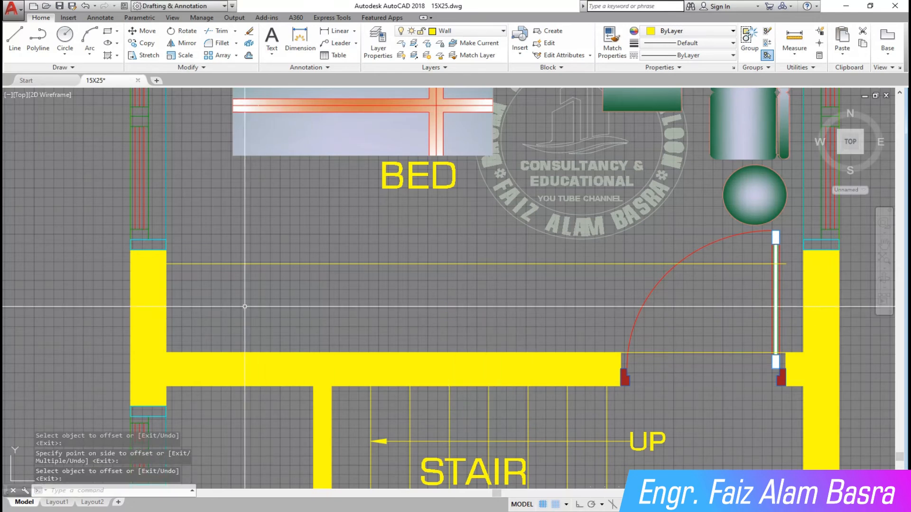
Draw a vertical line up the inner face of the bedroom's west wall, from the stair-side wall corner to the window
{"action": "left_click", "coordinate": [9, 39]}
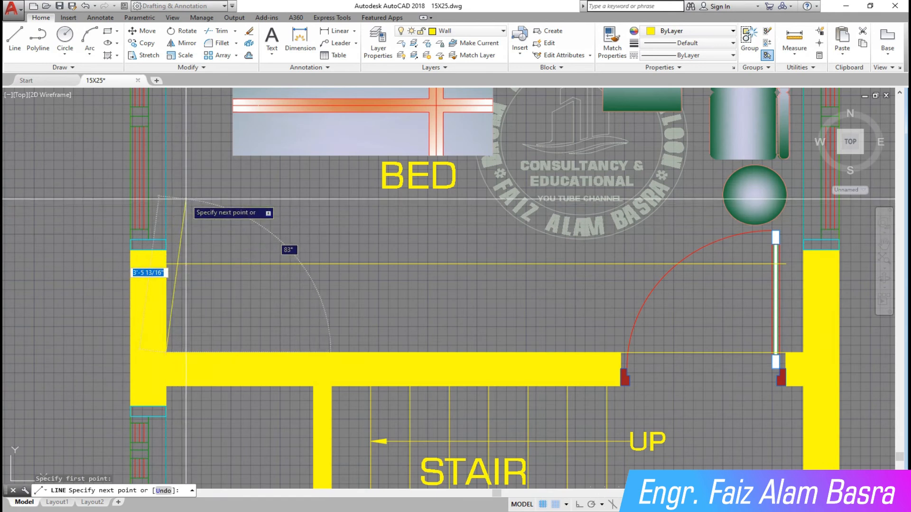
{"action": "key", "text": "Return"}
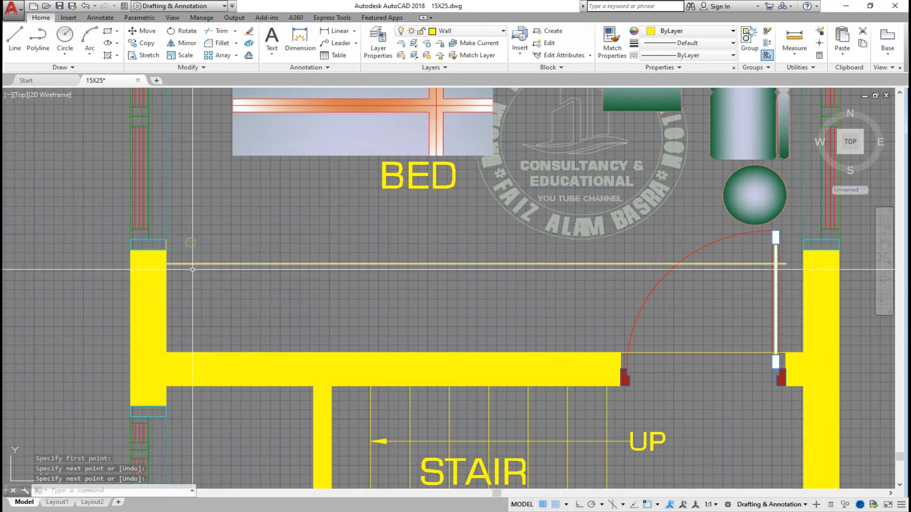
{"action": "scroll", "coordinate": [168, 242], "scroll_direction": "up", "scroll_amount": 4}
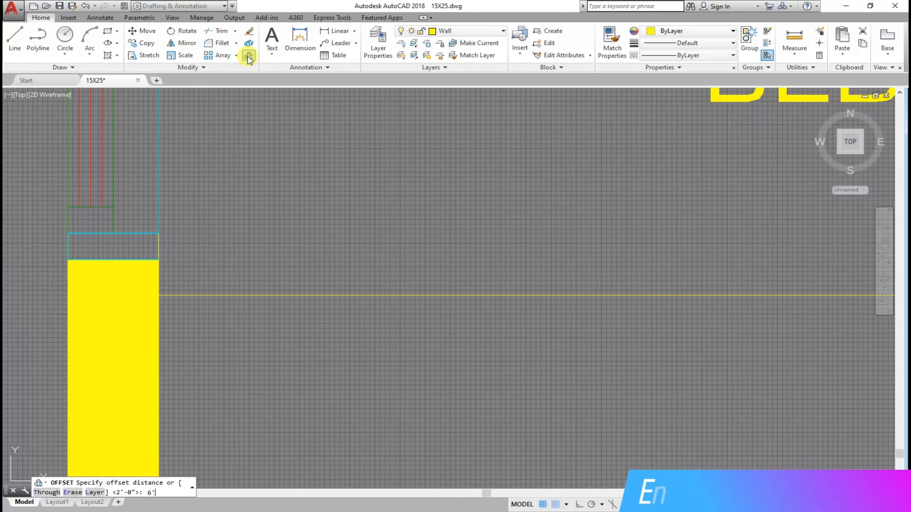
Offset the vertical line on the bedroom's west wall eastward into the room
{"action": "left_click", "coordinate": [159, 244]}
{"action": "left_click", "coordinate": [281, 243]}
{"action": "scroll", "coordinate": [257, 233], "scroll_direction": "down", "scroll_amount": 6}
{"action": "scroll", "coordinate": [379, 233], "scroll_direction": "up", "scroll_amount": 4}
{"action": "right_click", "coordinate": [396, 234]}
{"action": "left_click", "coordinate": [417, 241]}
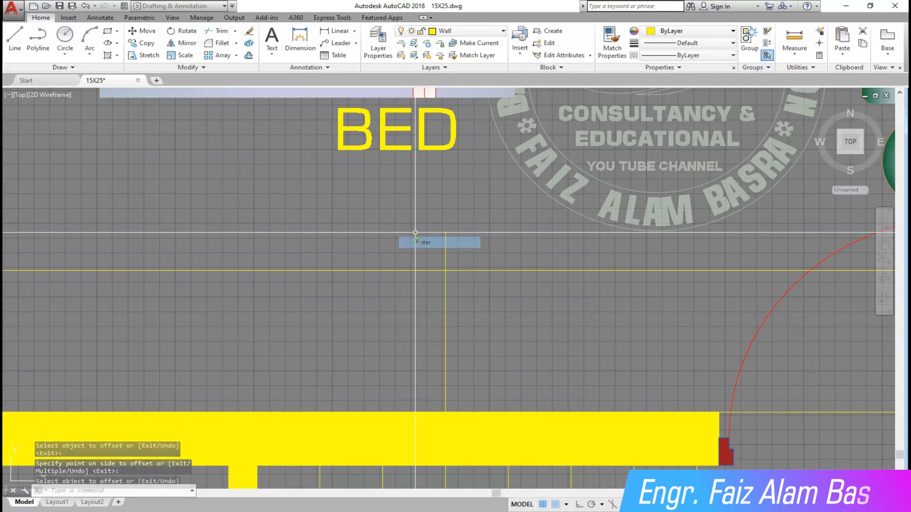
Move the offset vertical line 24 inches further east toward the bedroom door
{"action": "left_click", "coordinate": [147, 32]}
{"action": "left_click", "coordinate": [455, 235]}
{"action": "left_click", "coordinate": [422, 245]}
{"action": "right_click", "coordinate": [313, 225]}
{"action": "left_click", "coordinate": [313, 226]}
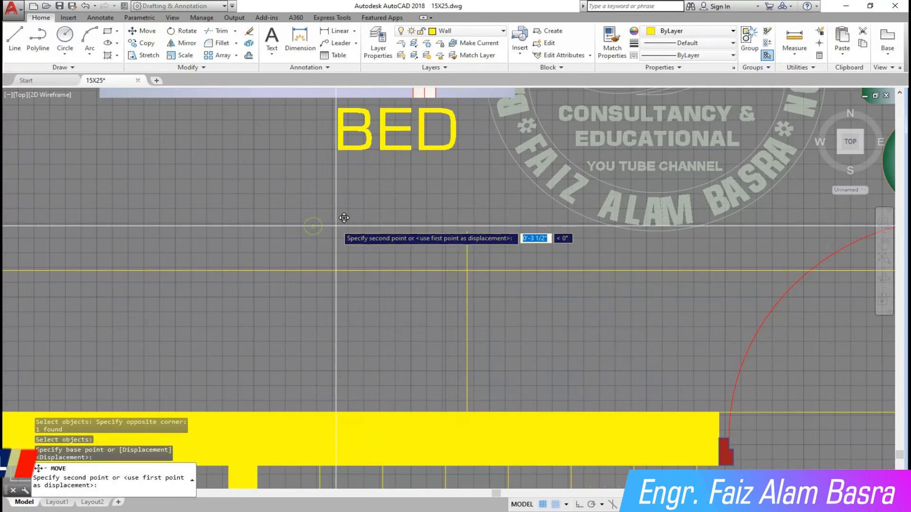
{"action": "key", "text": "Return"}
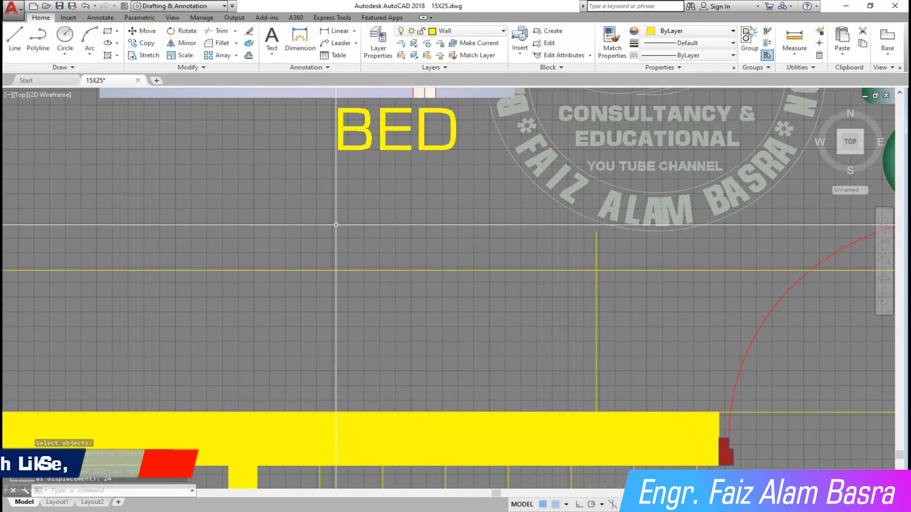
Offset the moved line toward the door as the partition's second face and trim the excess lines around the partition
{"action": "left_click", "coordinate": [249, 56]}
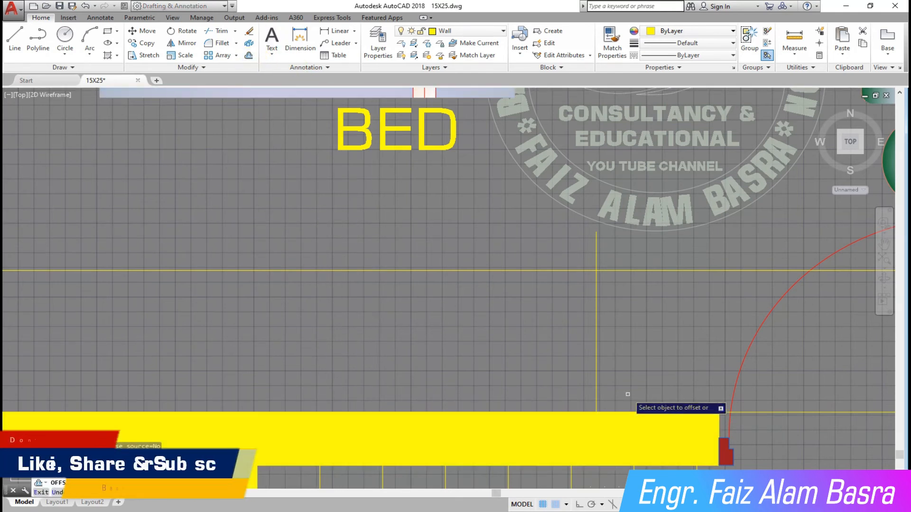
{"action": "left_click", "coordinate": [596, 381]}
{"action": "left_click", "coordinate": [634, 378]}
{"action": "key", "text": "Escape"}
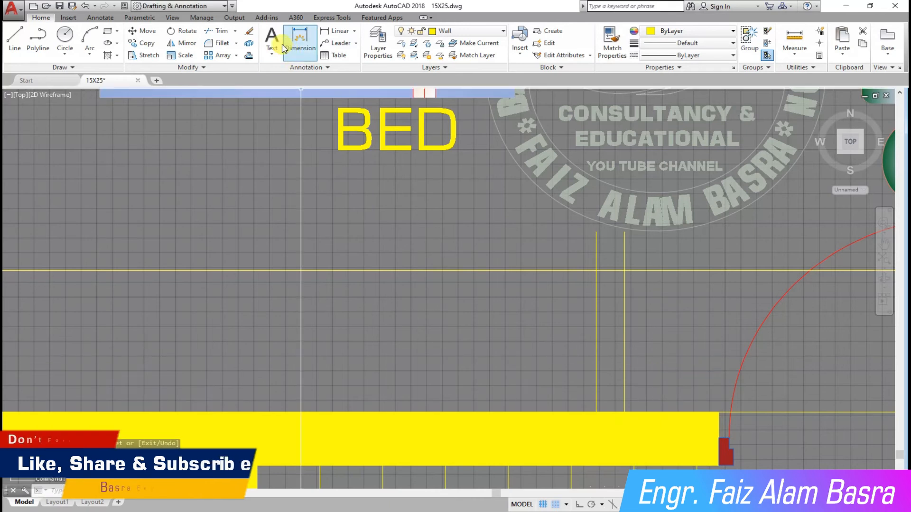
{"action": "left_click", "coordinate": [216, 32]}
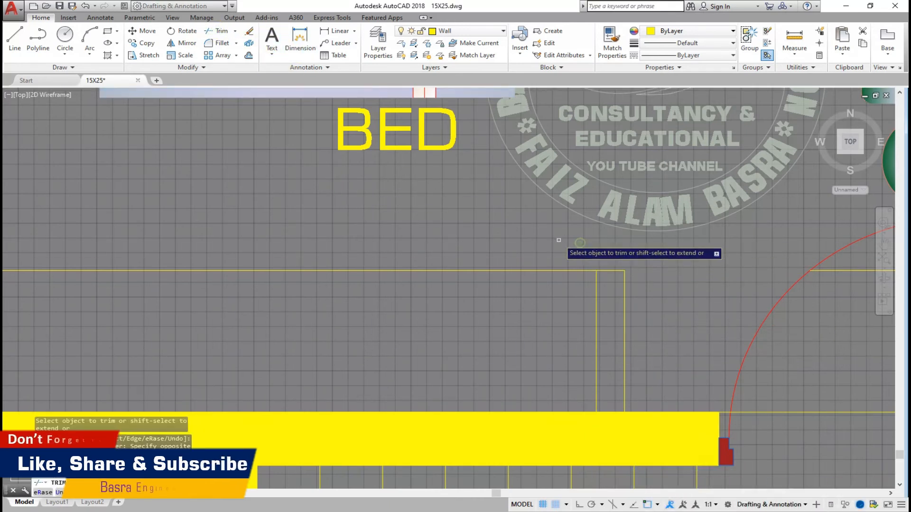
{"action": "scroll", "coordinate": [592, 264], "scroll_direction": "down", "scroll_amount": 2}
{"action": "key", "text": "Escape"}
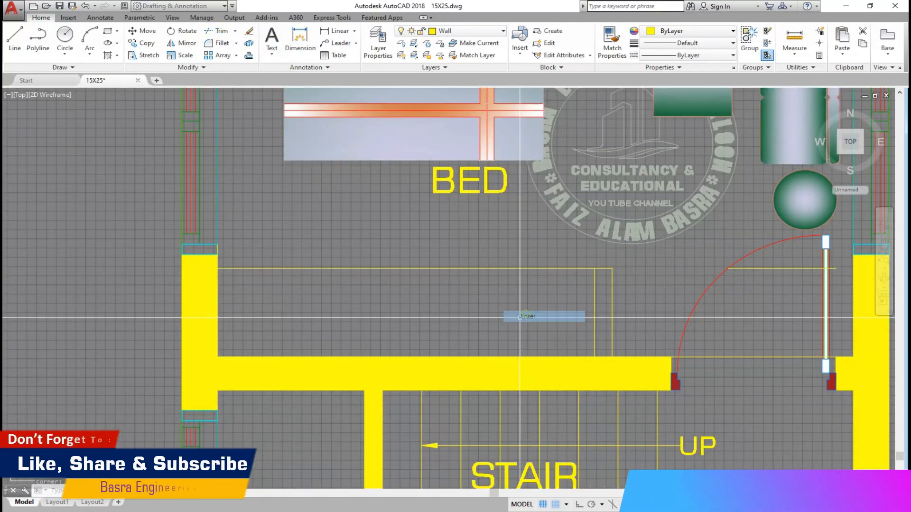
Draw a diagonal from the west wall corner to the partition's upper inner corner and fill the partition with a SOLID hatch
{"action": "left_click", "coordinate": [218, 355]}
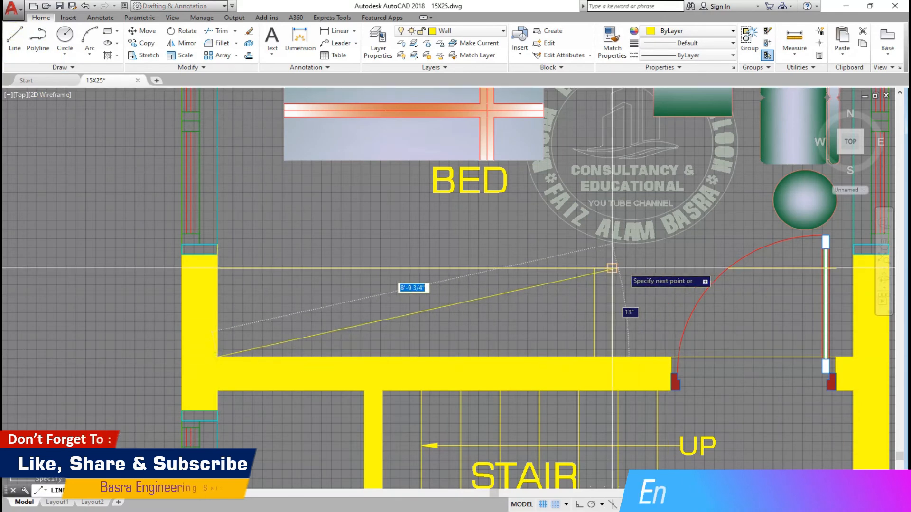
{"action": "left_click", "coordinate": [594, 269]}
{"action": "key", "text": "Escape"}
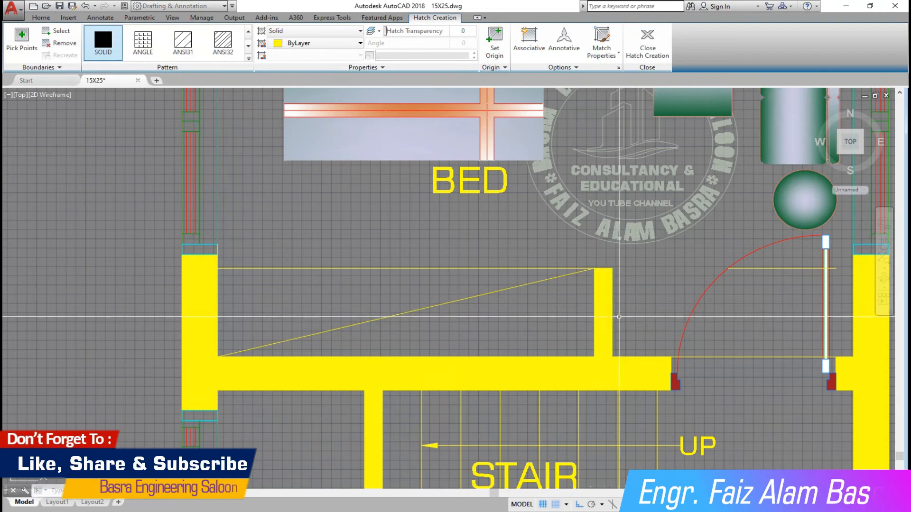
{"action": "key", "text": "Return"}
Remove the leftover line segments across the bedroom door opening
{"action": "scroll", "coordinate": [371, 318], "scroll_direction": "down", "scroll_amount": 1}
{"action": "scroll", "coordinate": [563, 326], "scroll_direction": "up", "scroll_amount": 2}
{"action": "left_click", "coordinate": [725, 406]}
{"action": "left_click", "coordinate": [693, 215]}
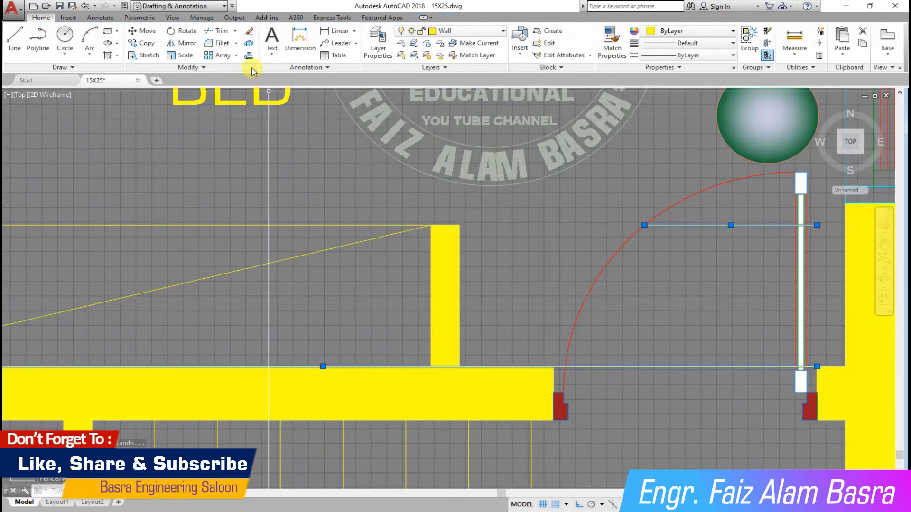
Hatch the triangle below the cabinet diagonal with the ANSI32 pattern at a 45° angle
{"action": "scroll", "coordinate": [481, 286], "scroll_direction": "down", "scroll_amount": 1}
{"action": "scroll", "coordinate": [142, 222], "scroll_direction": "up", "scroll_amount": 2}
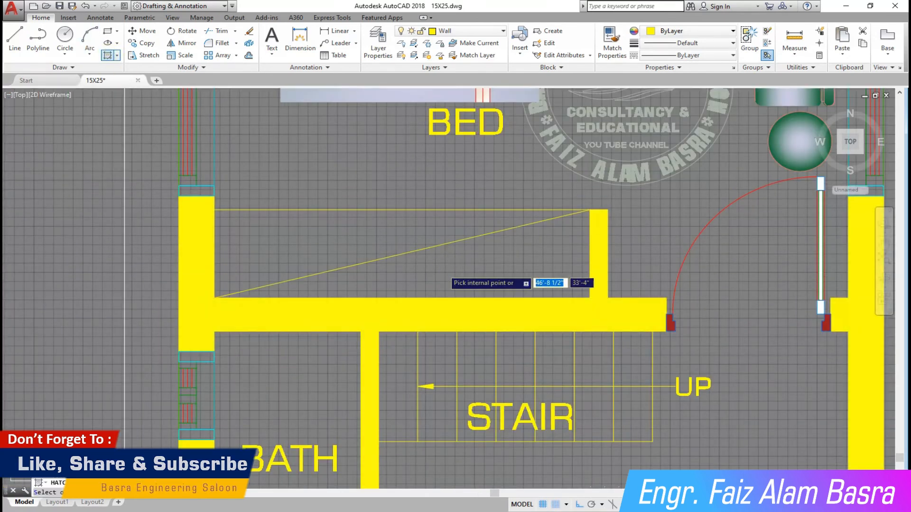
{"action": "left_click", "coordinate": [441, 268]}
{"action": "key", "text": "Return"}
{"action": "left_click", "coordinate": [443, 251]}
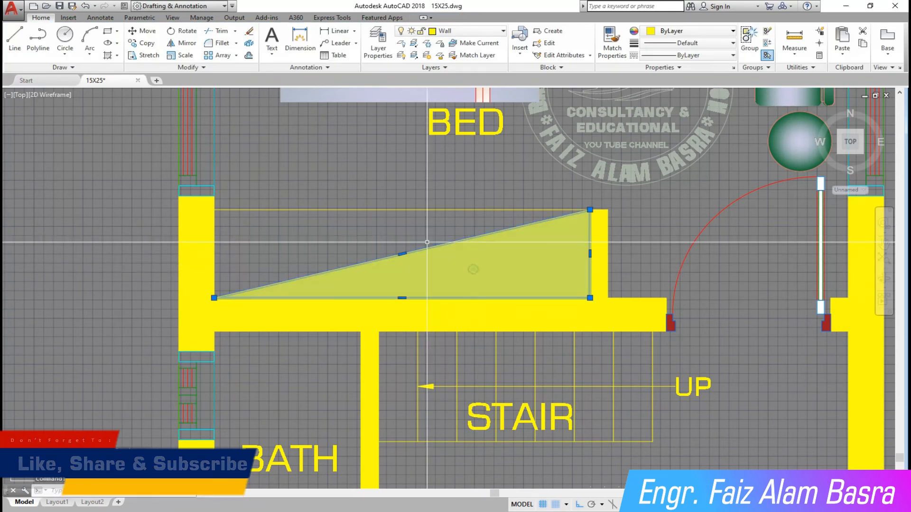
{"action": "left_click", "coordinate": [181, 43]}
{"action": "left_click", "coordinate": [221, 44]}
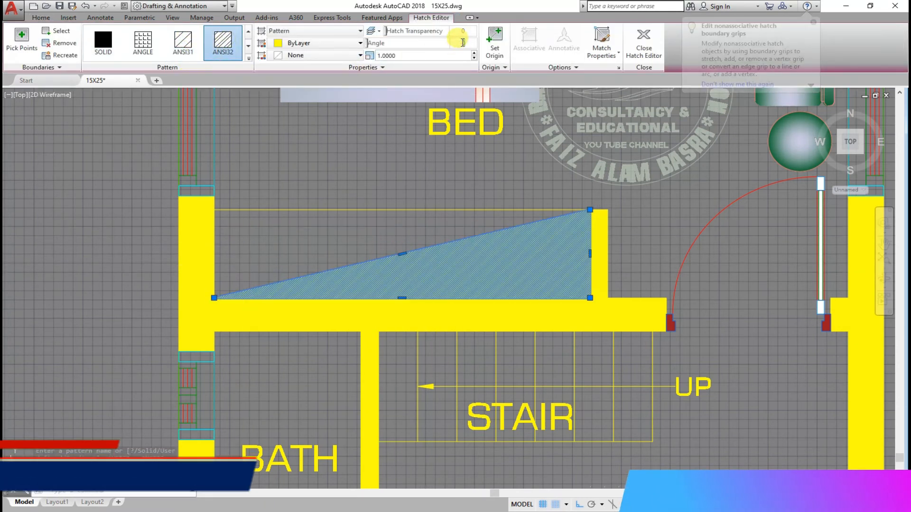
{"action": "key", "text": "Return"}
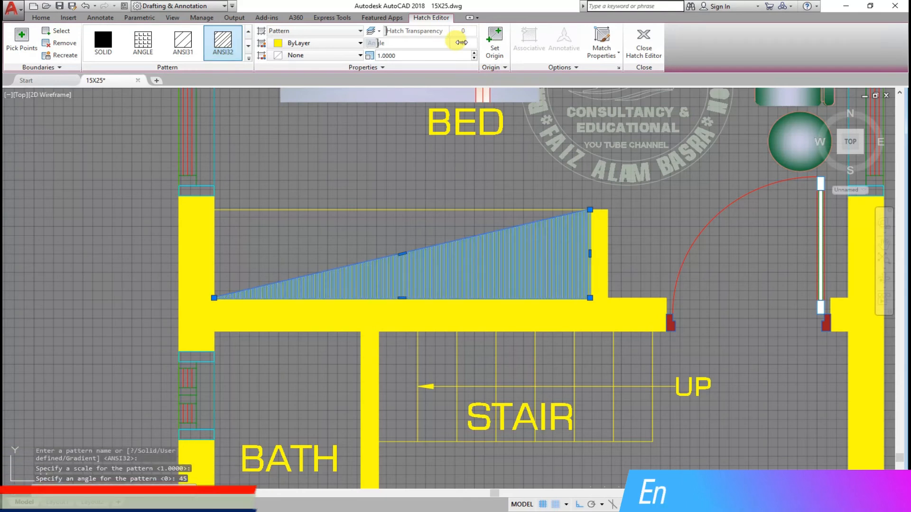
{"action": "key", "text": "Escape"}
Set the scale of the triangular cabinet hatch to 10
{"action": "scroll", "coordinate": [445, 297], "scroll_direction": "up", "scroll_amount": 4}
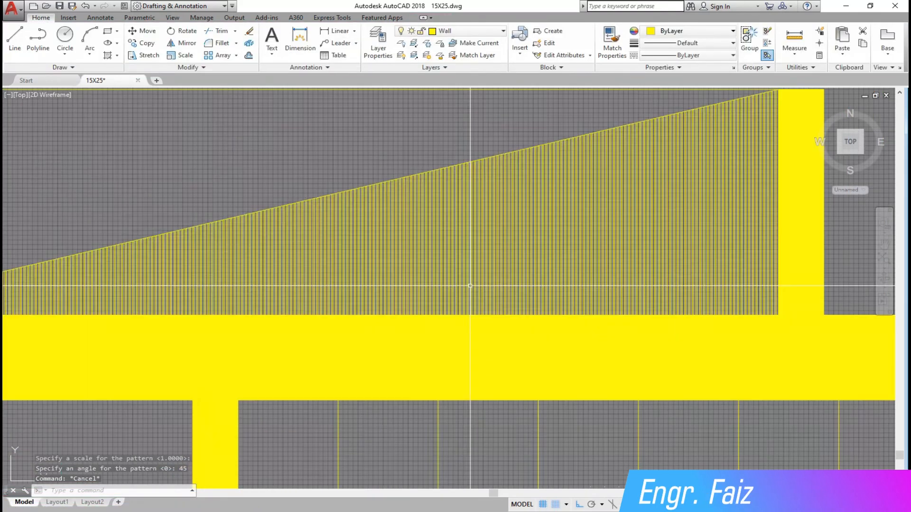
{"action": "scroll", "coordinate": [419, 279], "scroll_direction": "down", "scroll_amount": 4}
{"action": "left_click", "coordinate": [435, 270]}
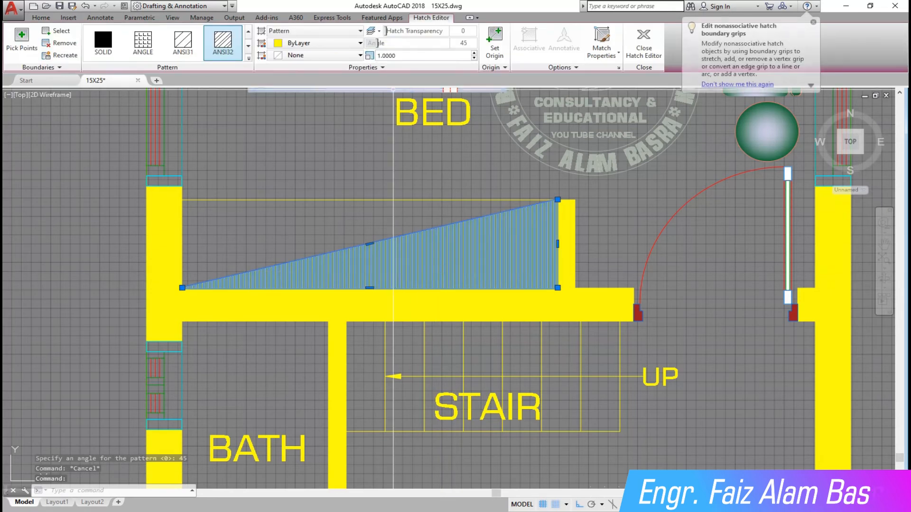
{"action": "left_click", "coordinate": [415, 57]}
{"action": "type", "text": "10"}
{"action": "key", "text": "Return"}
{"action": "key", "text": "Escape"}
Save the drawing with the finished bedroom cabinet
{"action": "scroll", "coordinate": [357, 262], "scroll_direction": "down", "scroll_amount": 5}
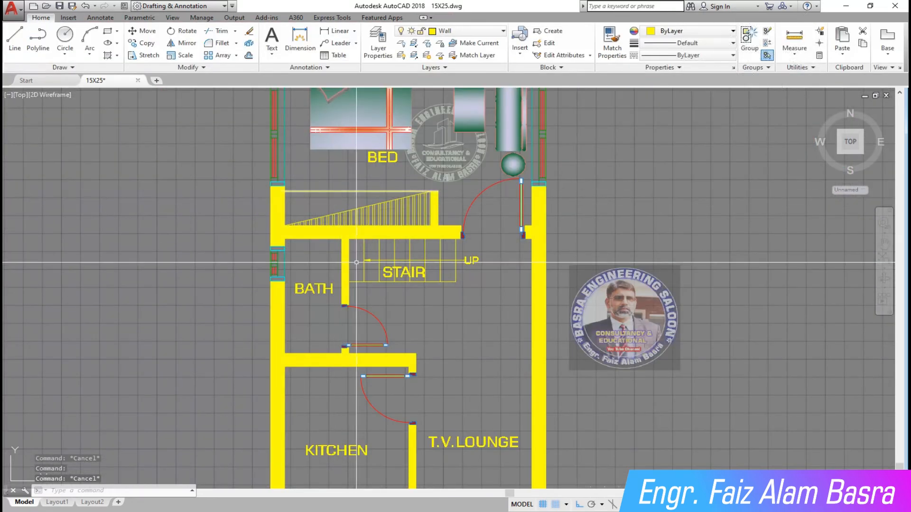
{"action": "scroll", "coordinate": [358, 235], "scroll_direction": "down", "scroll_amount": 2}
{"action": "scroll", "coordinate": [358, 193], "scroll_direction": "up", "scroll_amount": 2}
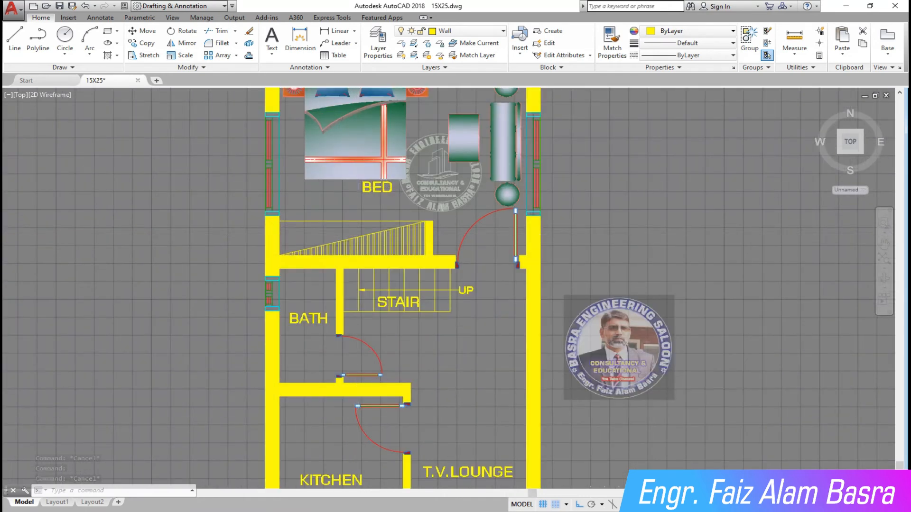
{"action": "scroll", "coordinate": [407, 155], "scroll_direction": "down", "scroll_amount": 2}
{"action": "scroll", "coordinate": [408, 156], "scroll_direction": "up", "scroll_amount": 2}
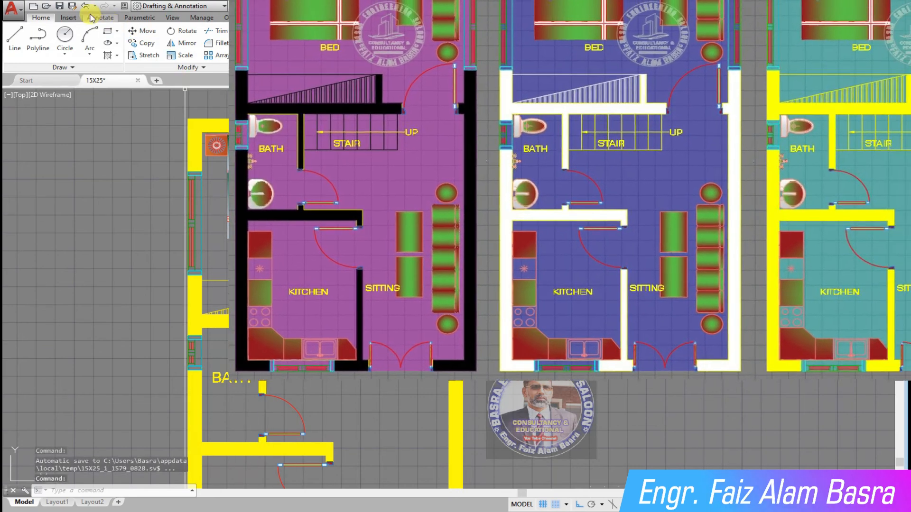
{"action": "left_click", "coordinate": [64, 6]}
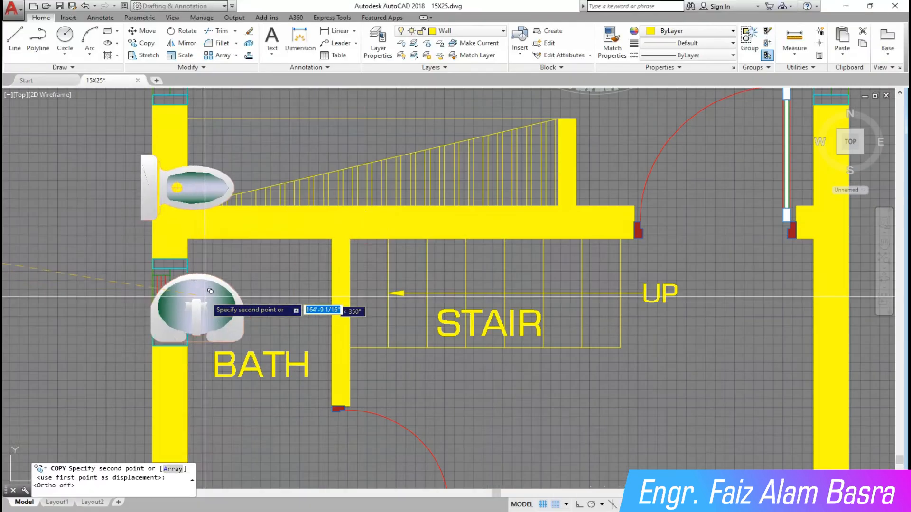
Place the copied toilet and washbasin inside the bath, with the washbasin near the kitchen-side wall
{"action": "scroll", "coordinate": [315, 275], "scroll_direction": "down", "scroll_amount": 3}
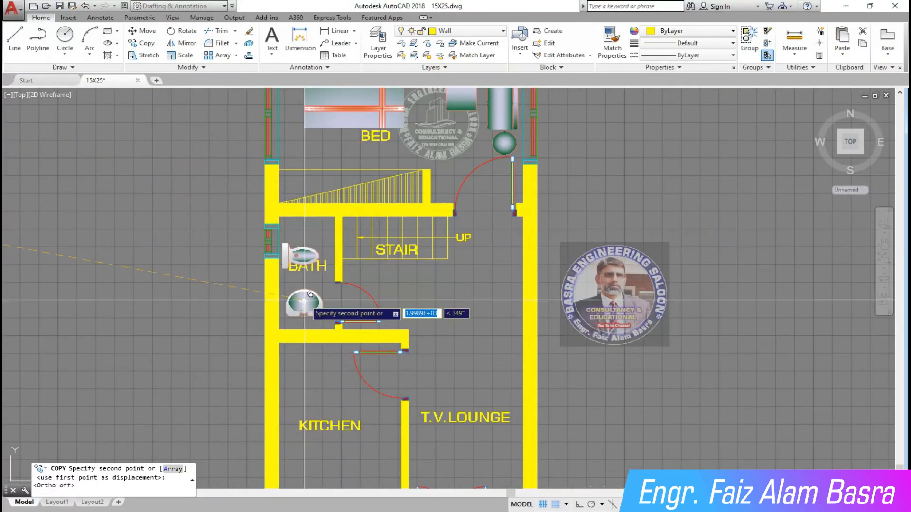
{"action": "scroll", "coordinate": [393, 292], "scroll_direction": "up", "scroll_amount": 4}
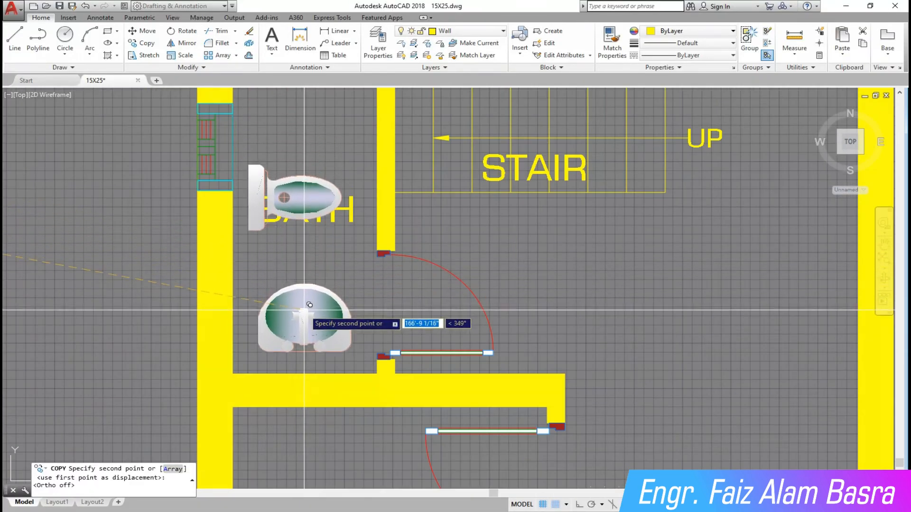
{"action": "left_click", "coordinate": [296, 316]}
{"action": "key", "text": "Return"}
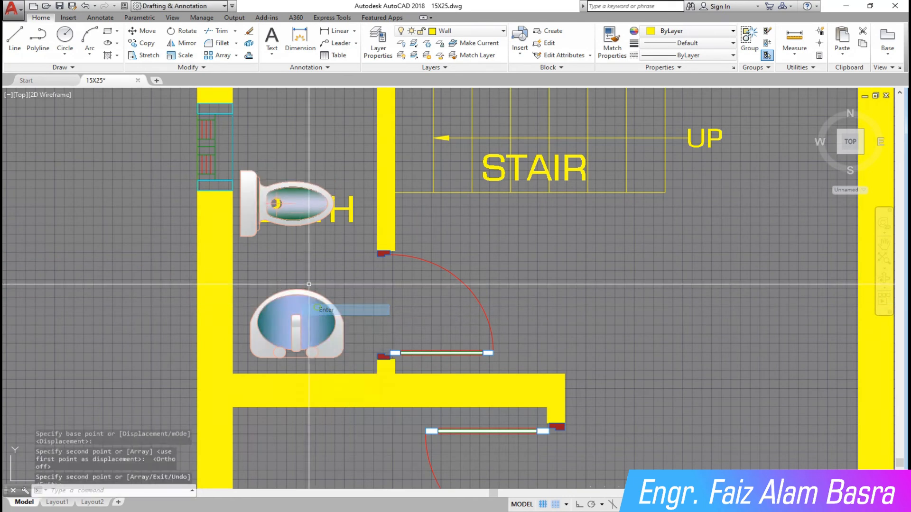
Move the toilet together with the BATH label up to the bath's northwest corner, beside the window
{"action": "scroll", "coordinate": [266, 195], "scroll_direction": "up", "scroll_amount": 2}
{"action": "left_click", "coordinate": [154, 32]}
{"action": "left_click", "coordinate": [248, 278]}
{"action": "left_click", "coordinate": [228, 243]}
{"action": "left_click", "coordinate": [374, 182]}
{"action": "left_click", "coordinate": [301, 176]}
{"action": "left_click", "coordinate": [335, 254]}
{"action": "left_click", "coordinate": [319, 214]}
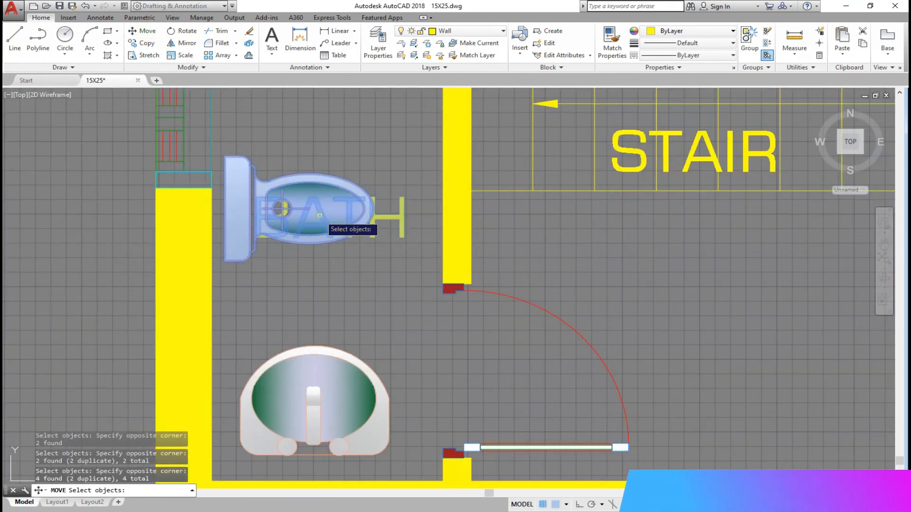
{"action": "key", "text": "Return"}
{"action": "left_click", "coordinate": [336, 256]}
{"action": "scroll", "coordinate": [334, 278], "scroll_direction": "down", "scroll_amount": 2}
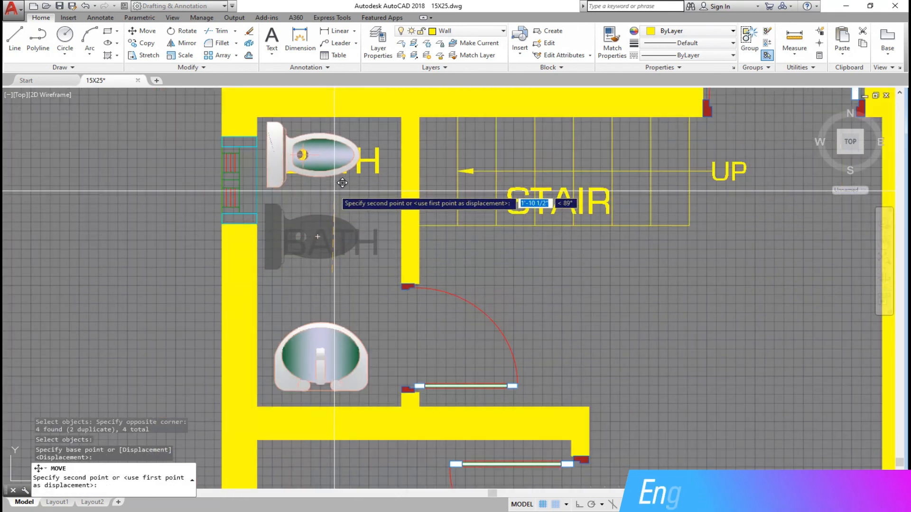
{"action": "left_click", "coordinate": [338, 180]}
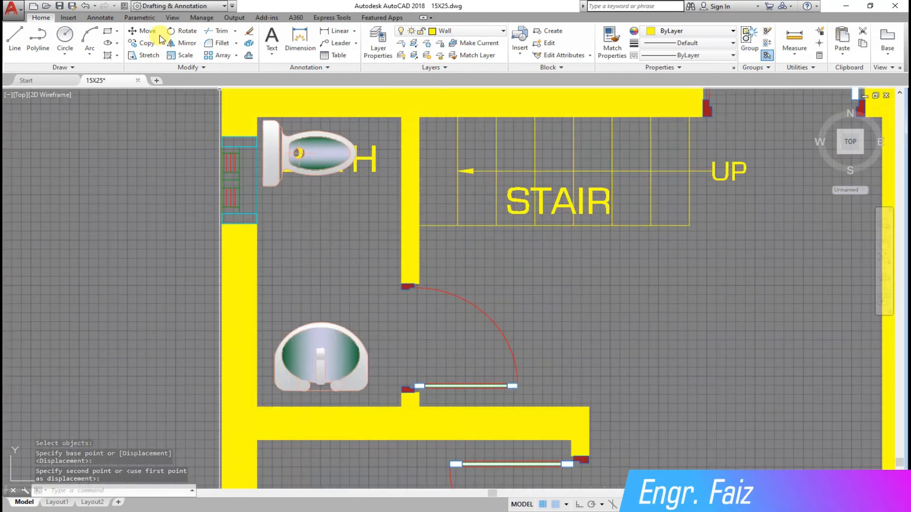
Move the BATH label to just below the toilet
{"action": "left_click", "coordinate": [142, 31]}
{"action": "left_click", "coordinate": [372, 160]}
{"action": "key", "text": "Return"}
{"action": "left_click", "coordinate": [372, 157]}
{"action": "left_click", "coordinate": [380, 214]}
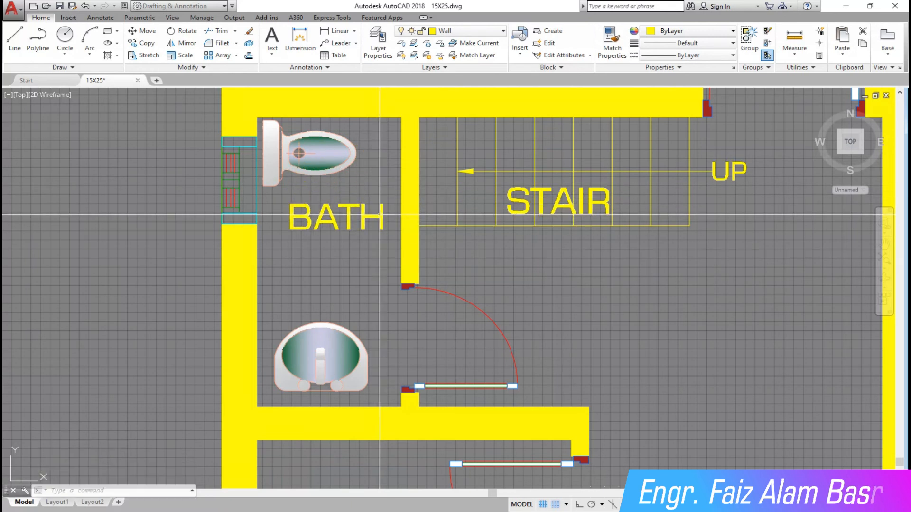
Rotate the washbasin to 270° with Ortho on so its back faces the bath's west wall
{"action": "left_click", "coordinate": [187, 30]}
{"action": "scroll", "coordinate": [302, 377], "scroll_direction": "up", "scroll_amount": 4}
{"action": "left_click", "coordinate": [494, 420]}
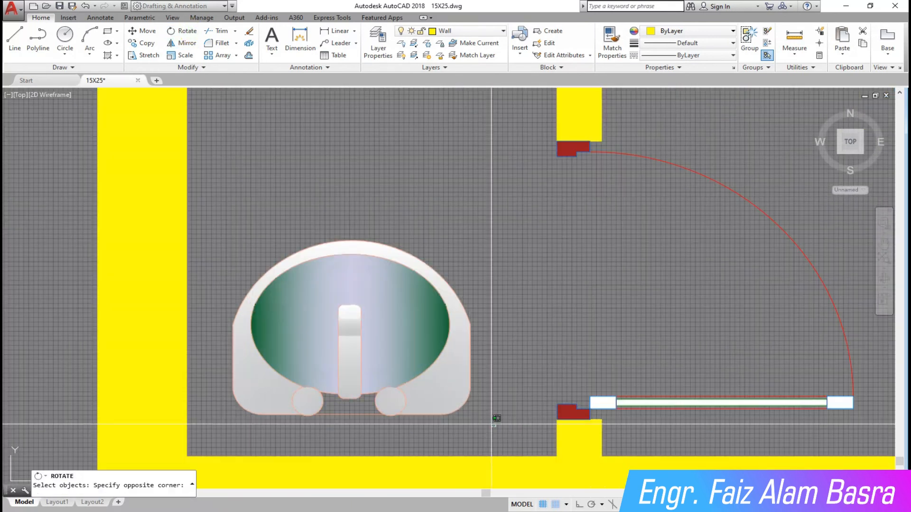
{"action": "left_click", "coordinate": [220, 213]}
{"action": "key", "text": "Return"}
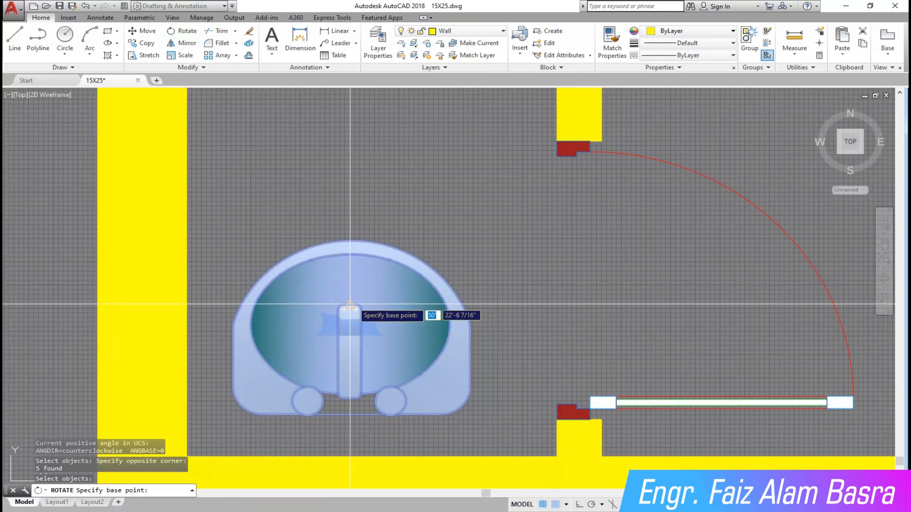
{"action": "left_click", "coordinate": [350, 305]}
{"action": "key", "text": "F8"}
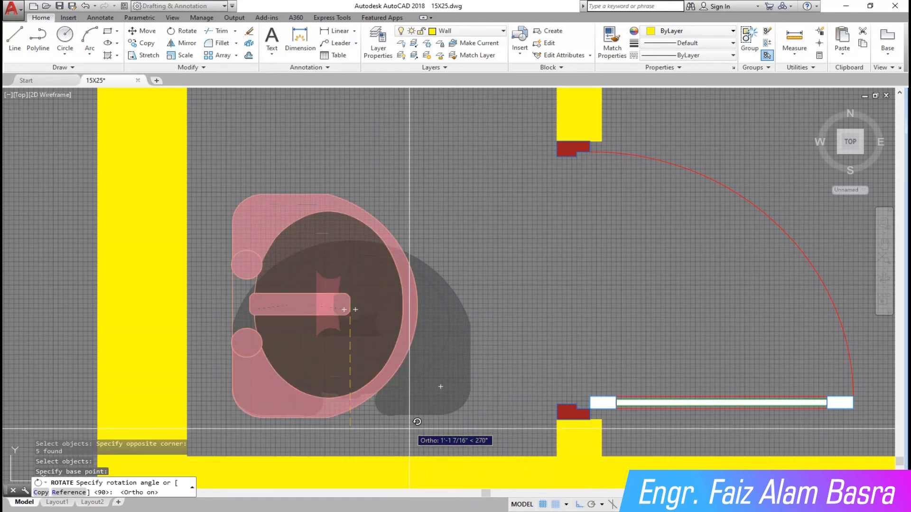
{"action": "key", "text": "Escape"}
Move the washbasin west until its back sits against the bath's west wall
{"action": "left_click", "coordinate": [143, 31]}
{"action": "left_click", "coordinate": [443, 387]}
{"action": "left_click", "coordinate": [212, 185]}
{"action": "key", "text": "Return"}
{"action": "left_click", "coordinate": [525, 259]}
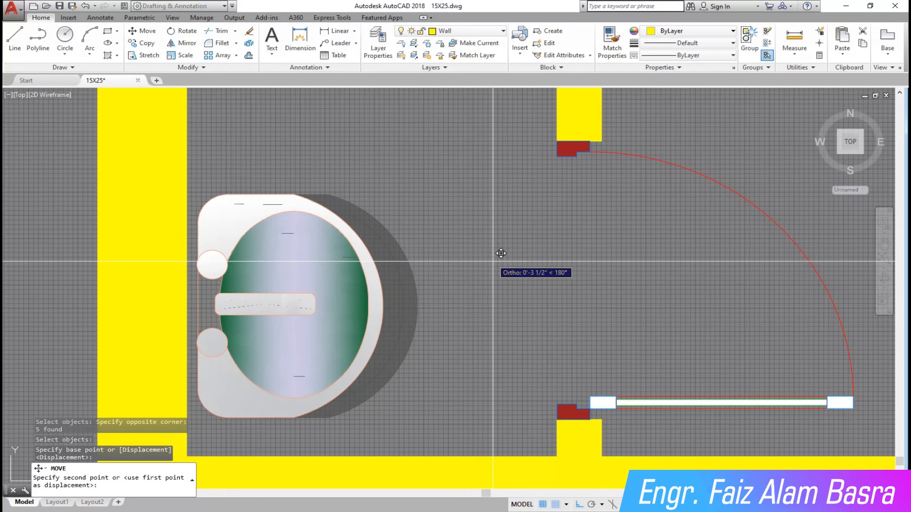
{"action": "left_click", "coordinate": [495, 253]}
Move the washbasin down along the west wall toward the bath's southwest corner
{"action": "left_click", "coordinate": [142, 31]}
{"action": "left_click", "coordinate": [454, 390]}
{"action": "left_click", "coordinate": [257, 178]}
{"action": "key", "text": "Return"}
{"action": "left_click", "coordinate": [405, 173]}
{"action": "left_click", "coordinate": [404, 201]}
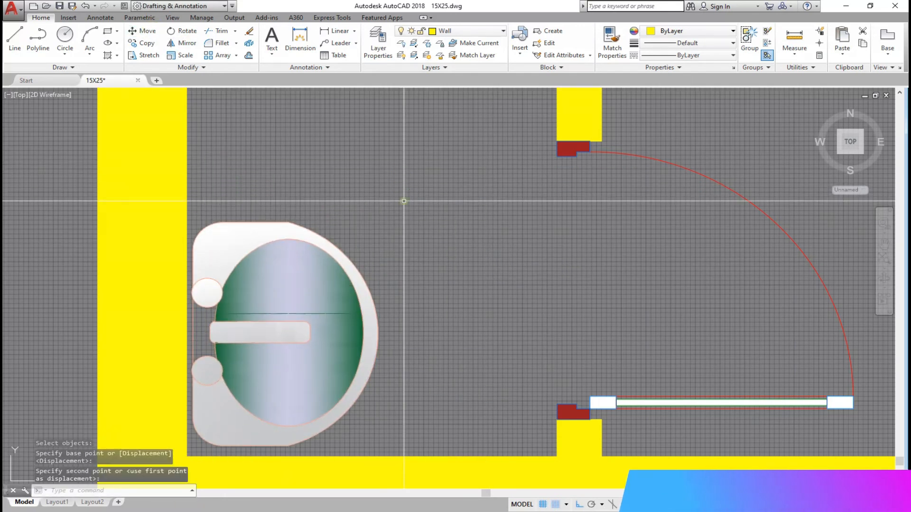
Select the shower tap set on the reference plan's bath wall and start moving it from a base point on the middle fitting
{"action": "scroll", "coordinate": [404, 201], "scroll_direction": "down", "scroll_amount": 5}
{"action": "scroll", "coordinate": [271, 190], "scroll_direction": "up", "scroll_amount": 2}
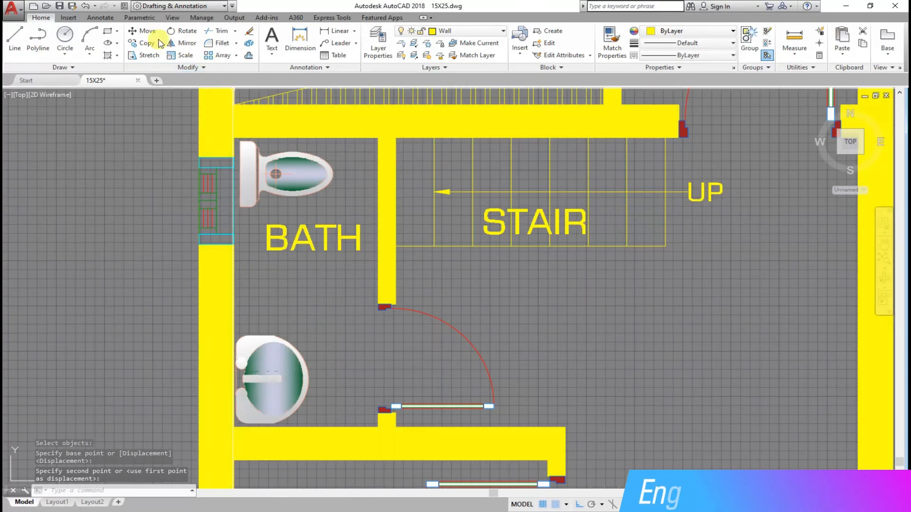
{"action": "scroll", "coordinate": [103, 166], "scroll_direction": "down", "scroll_amount": 4}
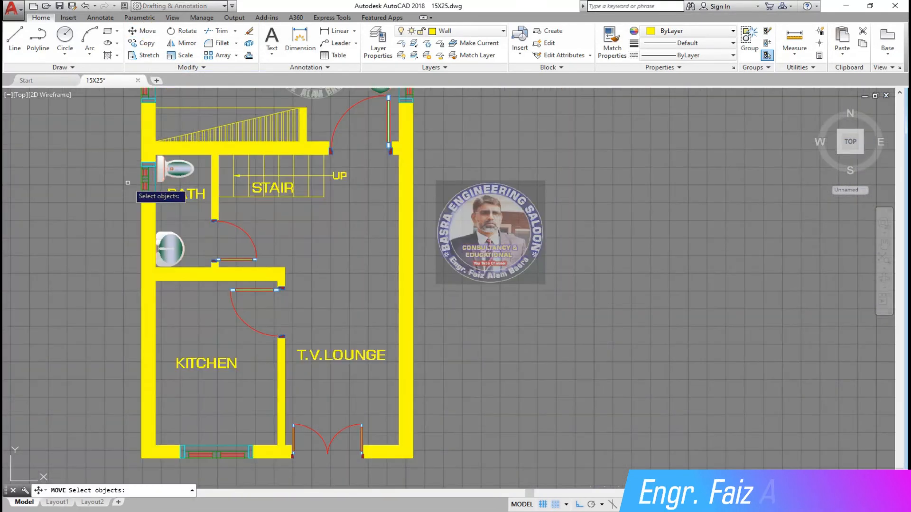
{"action": "scroll", "coordinate": [757, 239], "scroll_direction": "up", "scroll_amount": 1}
{"action": "scroll", "coordinate": [757, 243], "scroll_direction": "down", "scroll_amount": 2}
{"action": "scroll", "coordinate": [761, 248], "scroll_direction": "down", "scroll_amount": 3}
{"action": "scroll", "coordinate": [344, 158], "scroll_direction": "up", "scroll_amount": 6}
{"action": "scroll", "coordinate": [291, 153], "scroll_direction": "up", "scroll_amount": 4}
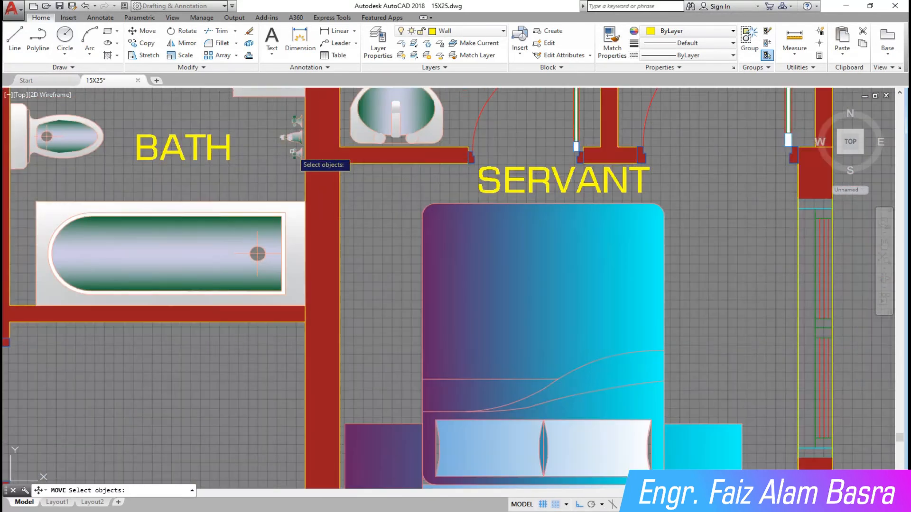
{"action": "scroll", "coordinate": [312, 229], "scroll_direction": "down", "scroll_amount": 2}
{"action": "scroll", "coordinate": [468, 386], "scroll_direction": "up", "scroll_amount": 8}
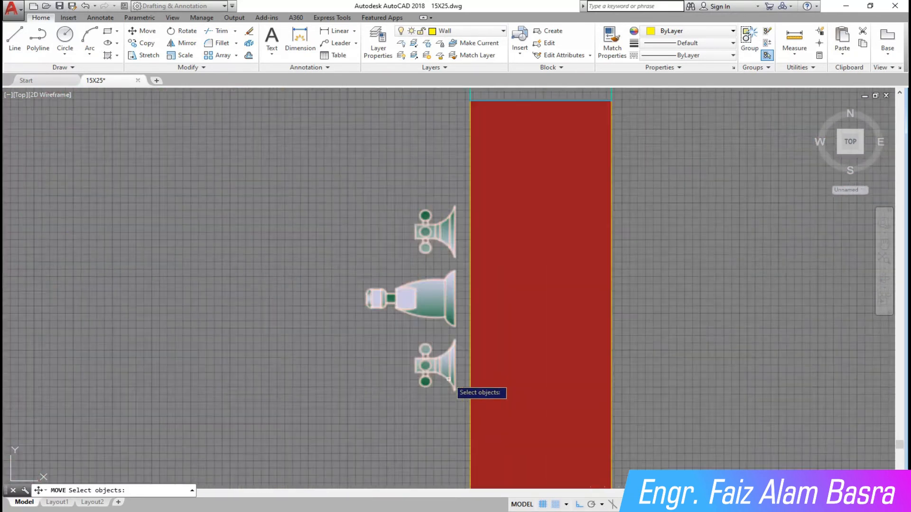
{"action": "left_click", "coordinate": [480, 481]}
{"action": "left_click", "coordinate": [322, 114]}
{"action": "key", "text": "Return"}
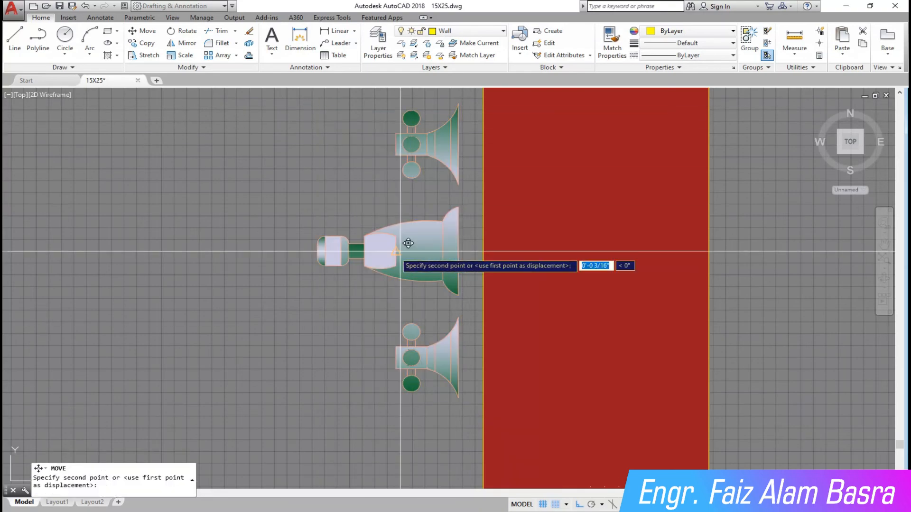
{"action": "left_click", "coordinate": [406, 255]}
{"action": "scroll", "coordinate": [247, 280], "scroll_direction": "down", "scroll_amount": 6}
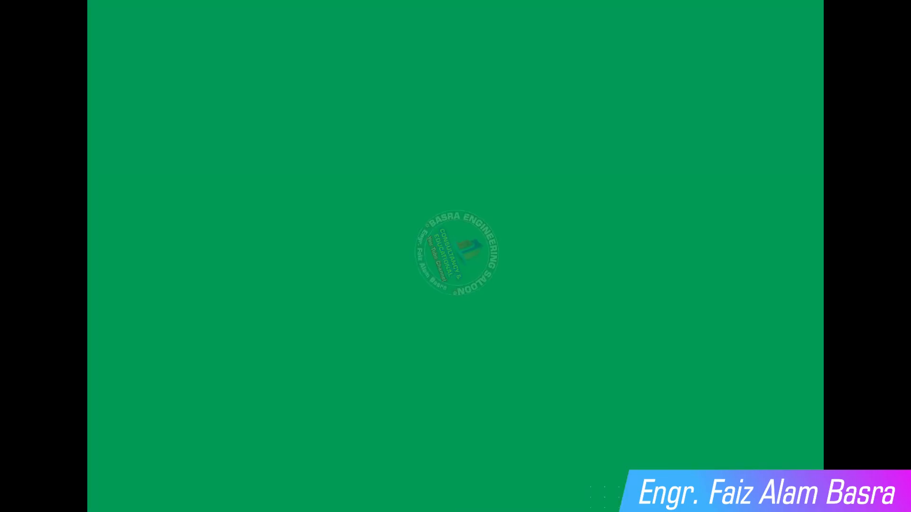